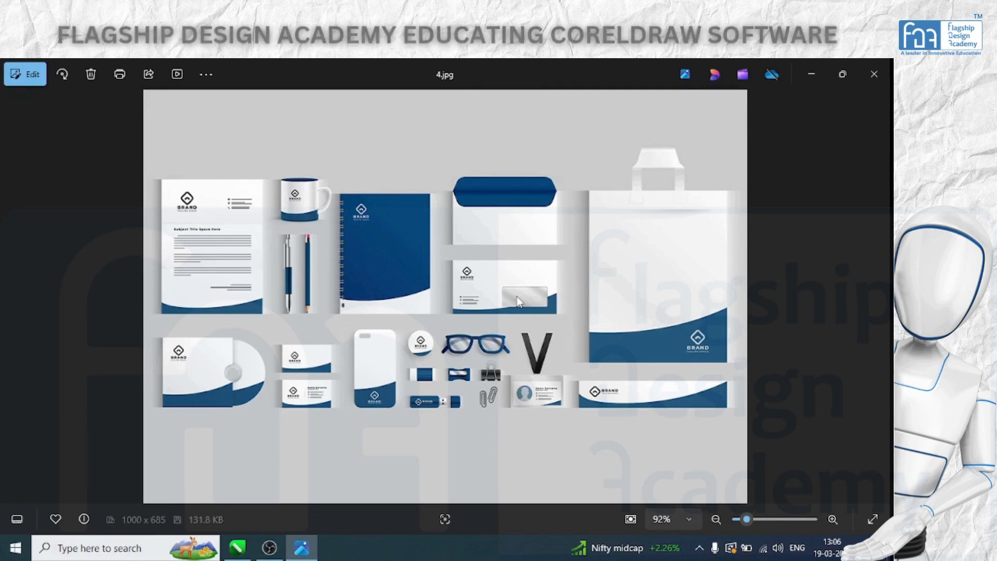
Look through the sample images of stationery, brochure, product packaging and label designs.
key("Right")
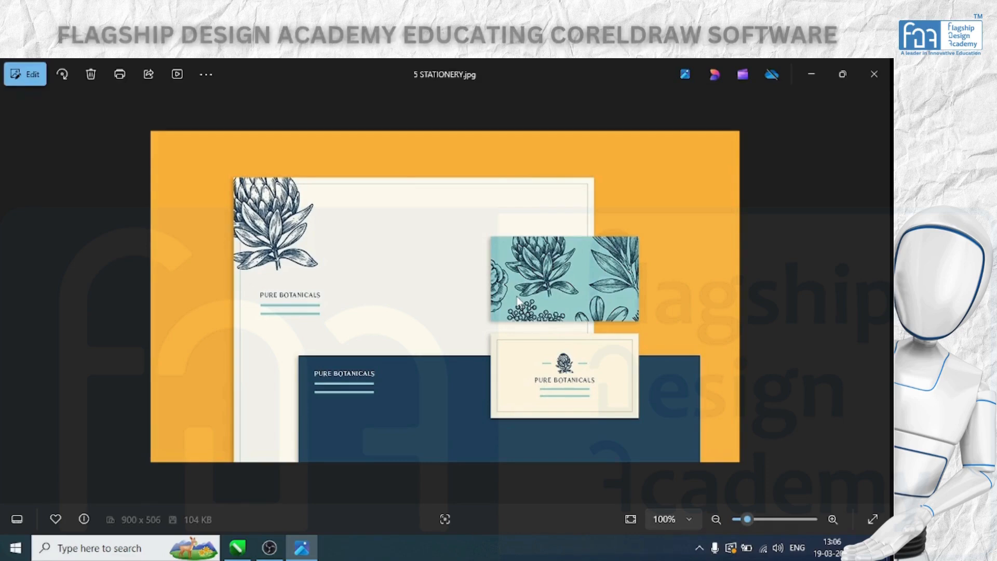
key("Right")
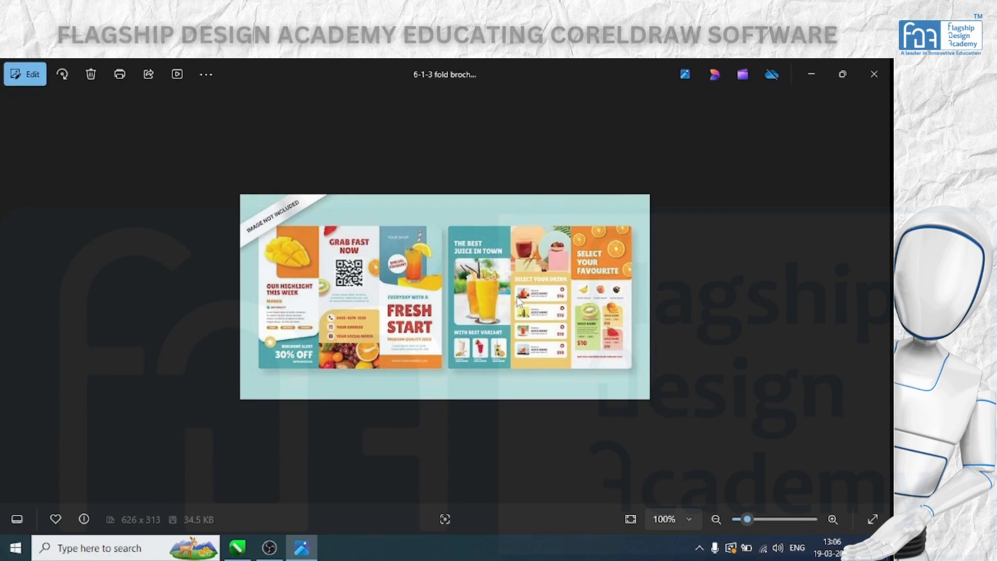
key("Right")
key("Right")
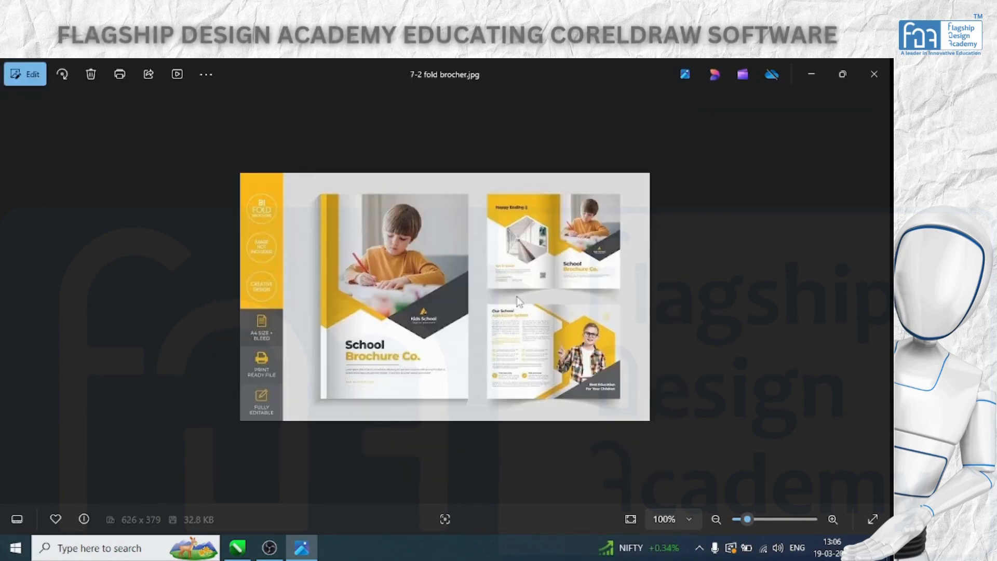
key("Right")
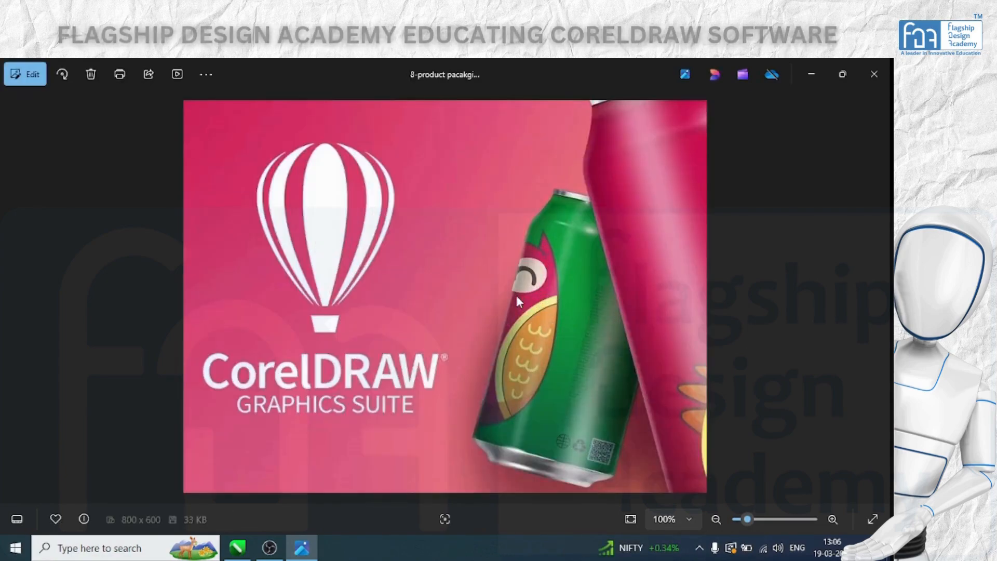
key("Right")
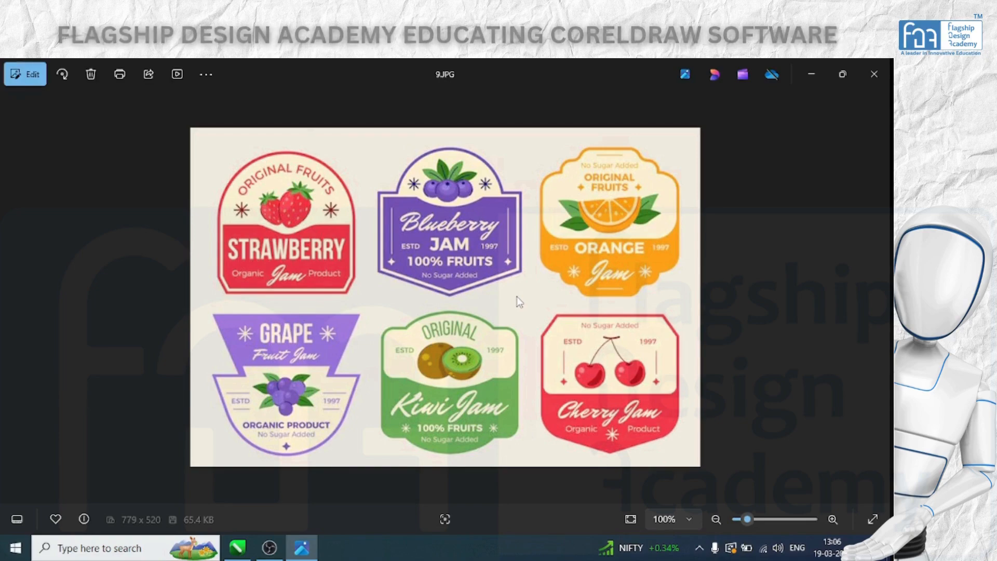
key("Left")
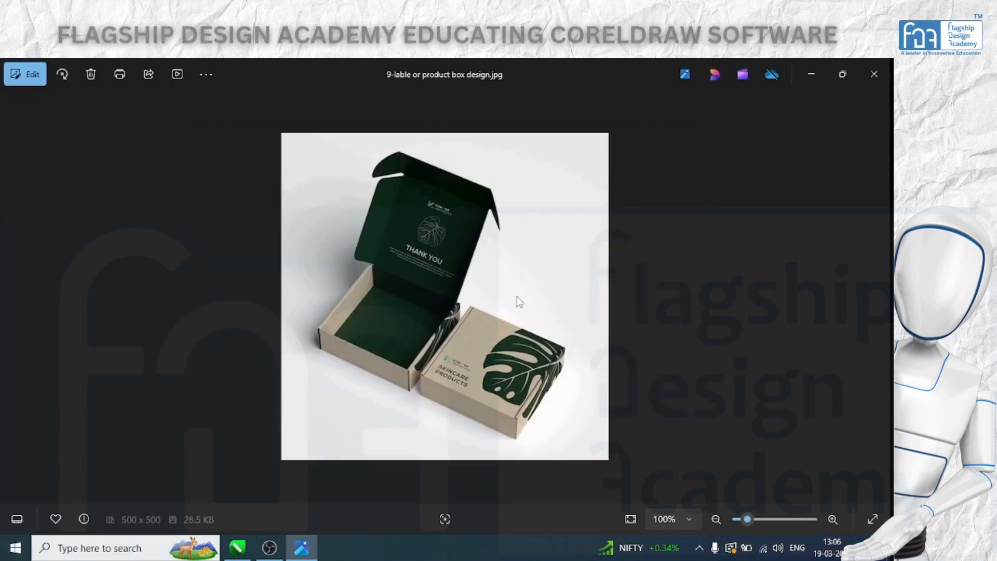
key("Left")
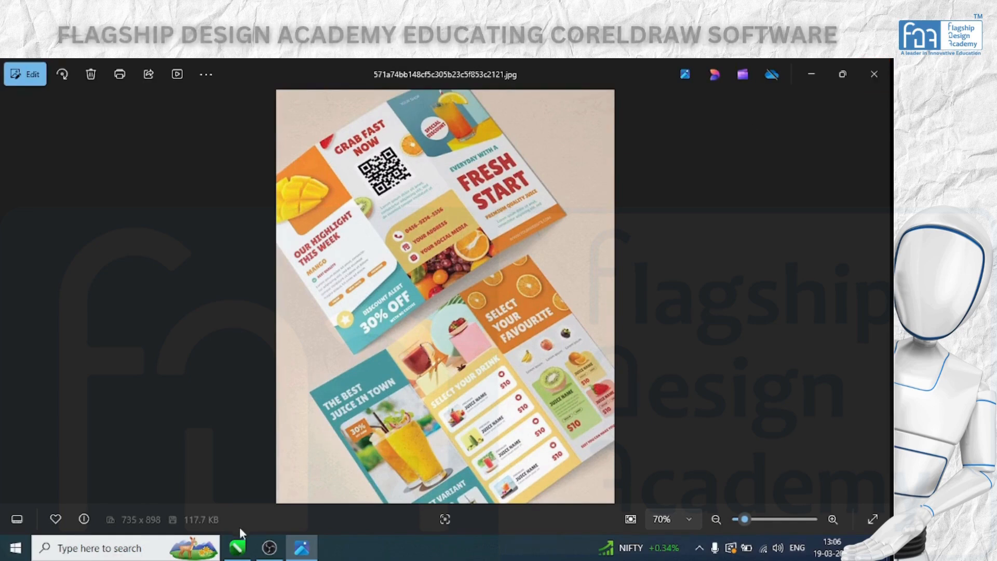
Switch to CorelDRAW and delete the blue semicircle from page 4.
left_click(238, 548)
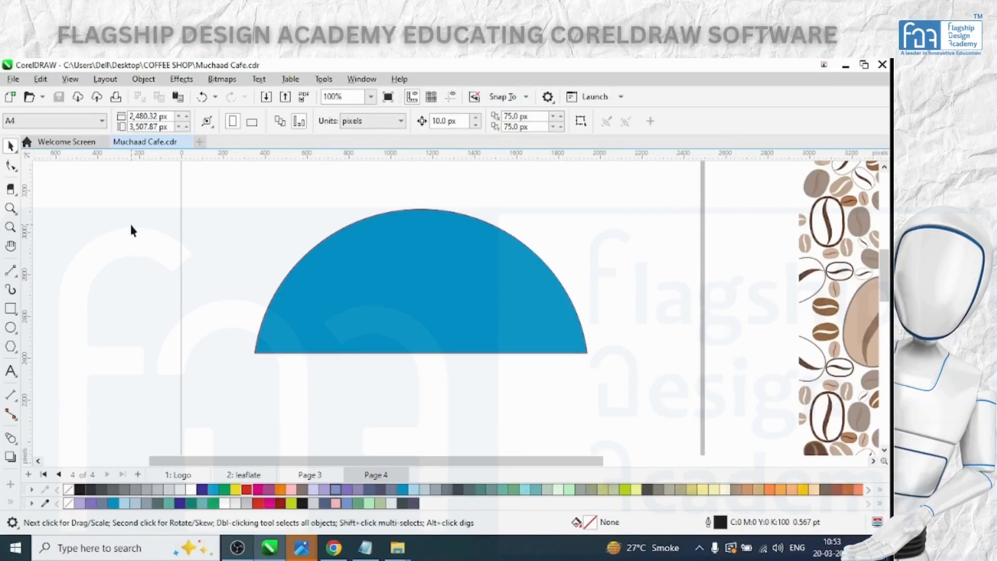
left_click(398, 306)
key("Delete")
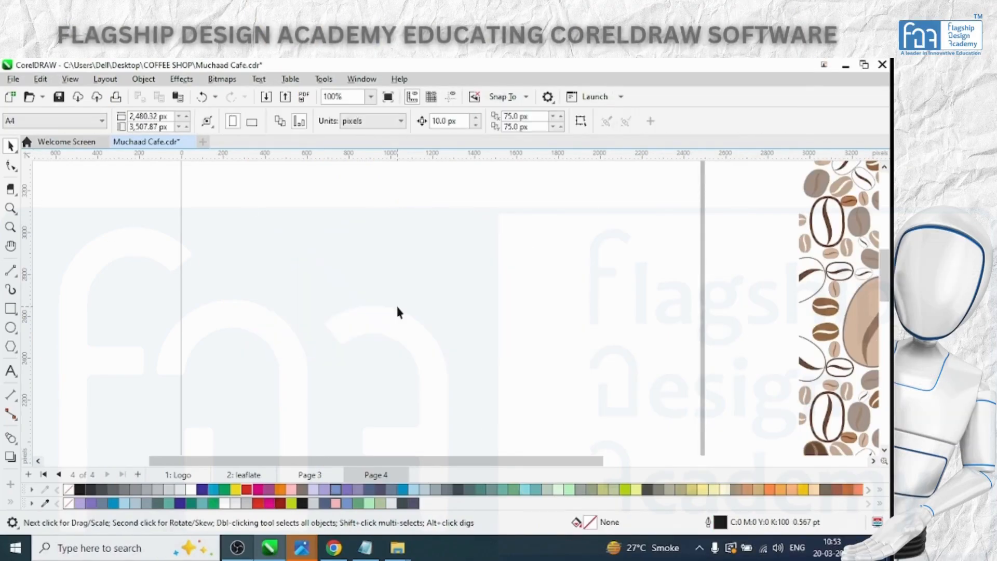
Set page 4 to the Business Card size in landscape orientation, with inches as the units.
scroll(330, 251, "down", 1)
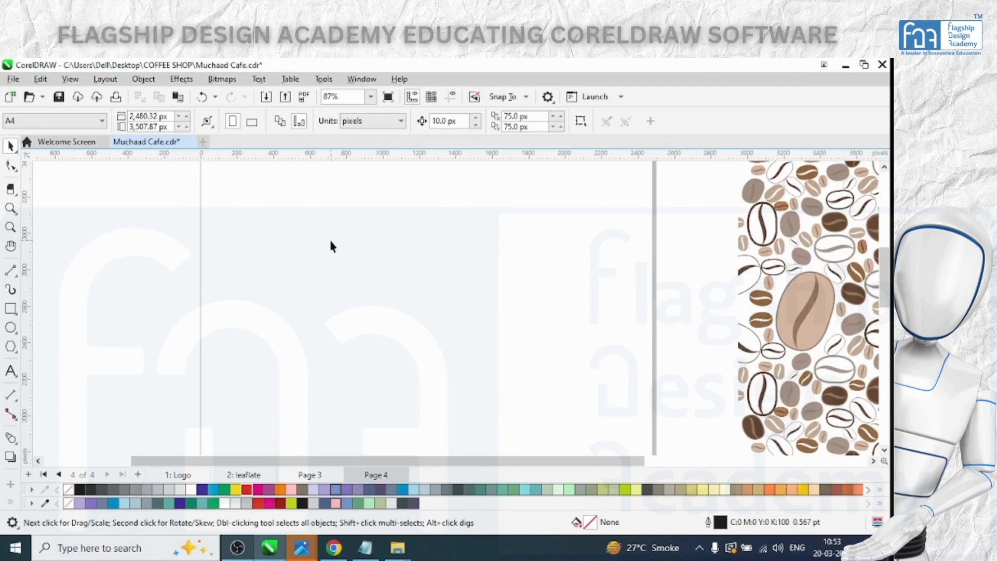
scroll(397, 285, "down", 1)
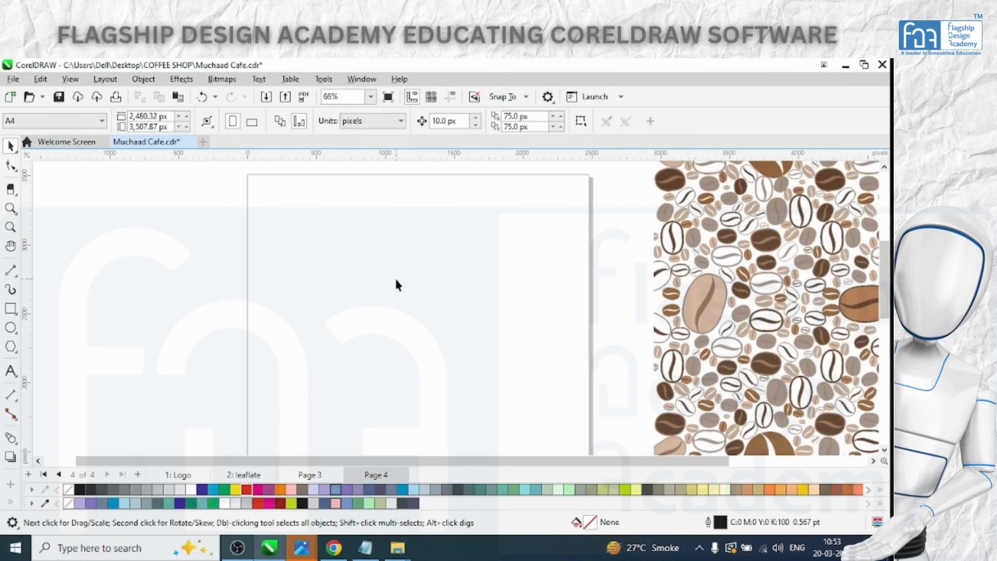
left_click(75, 126)
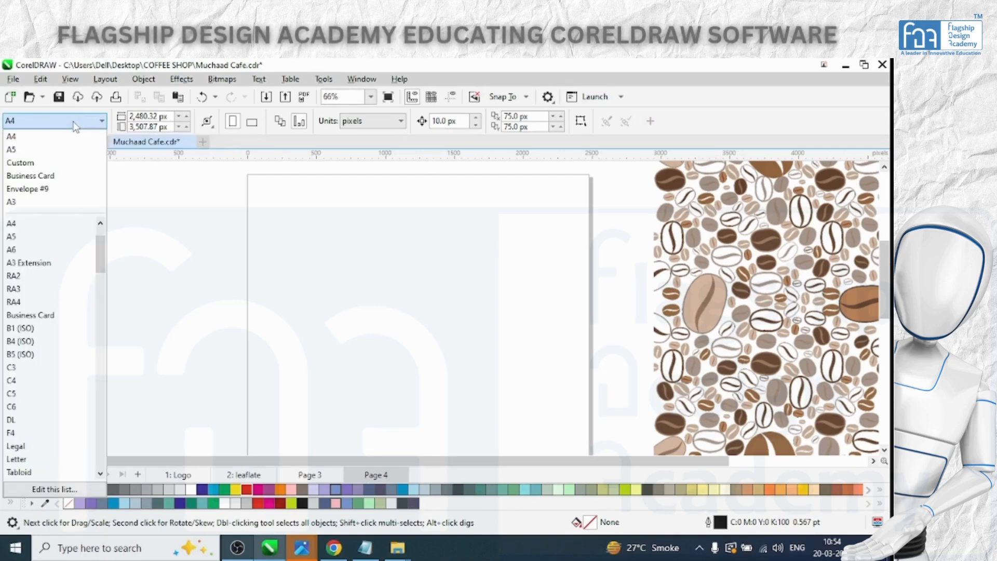
left_click(63, 183)
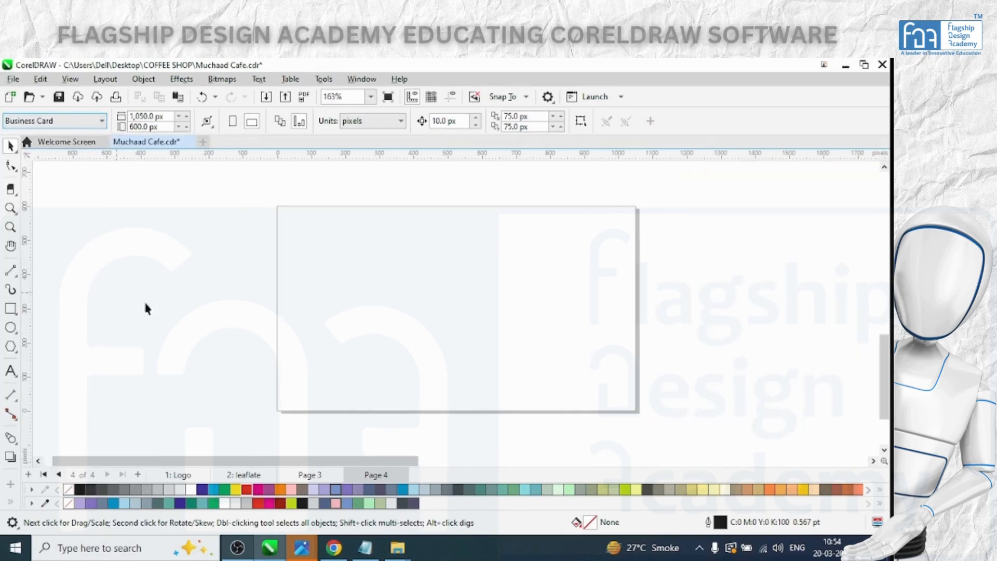
left_click(385, 125)
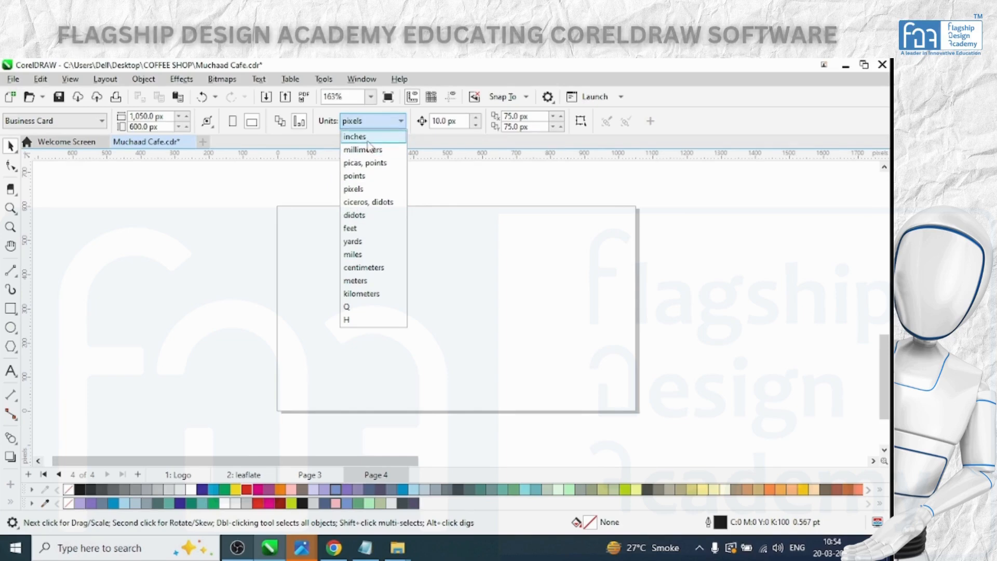
left_click(367, 139)
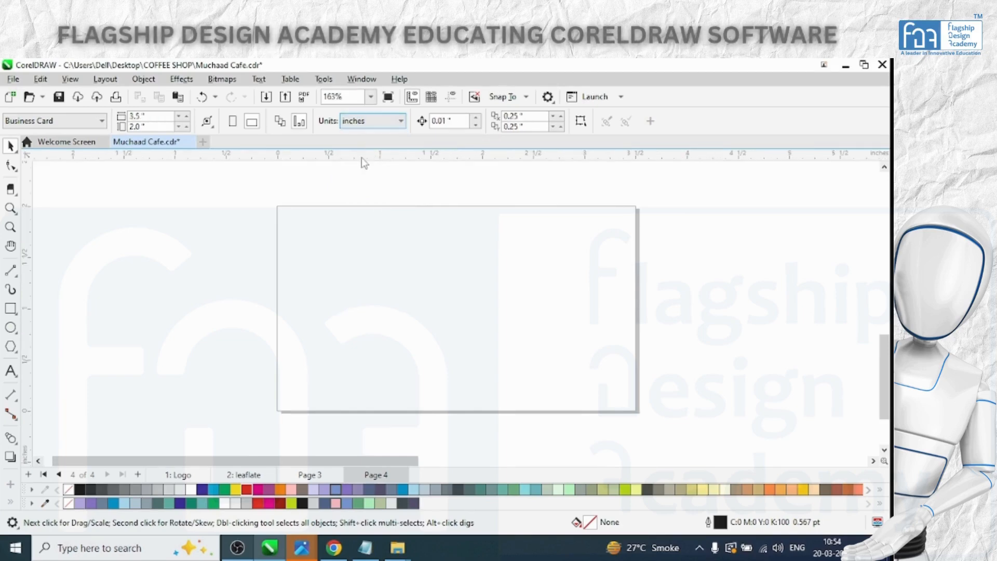
left_click(233, 123)
left_click(252, 123)
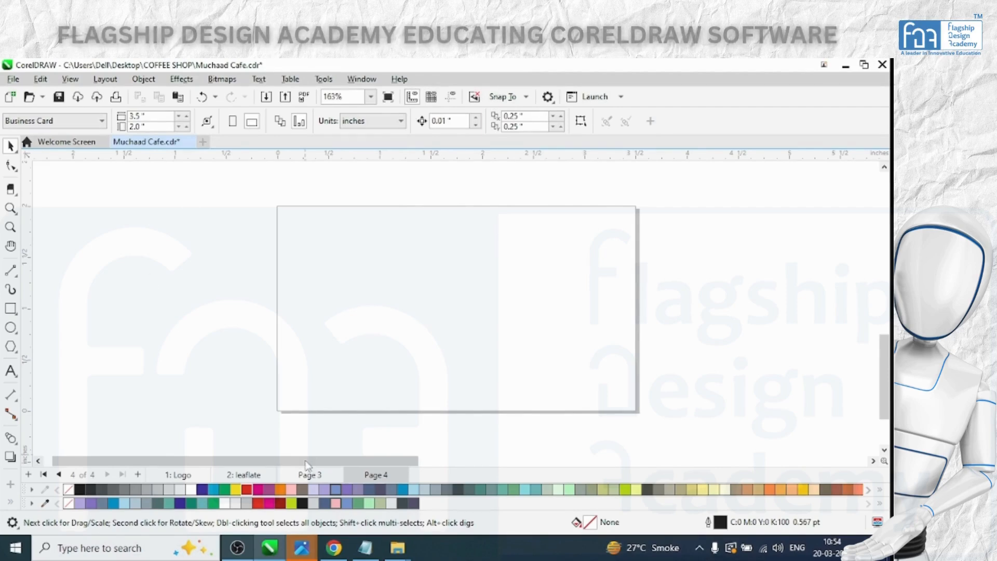
Switch to the image viewer to examine the red and dark teal business card reference, and return to CorelDRAW.
left_click(312, 552)
left_click(374, 481)
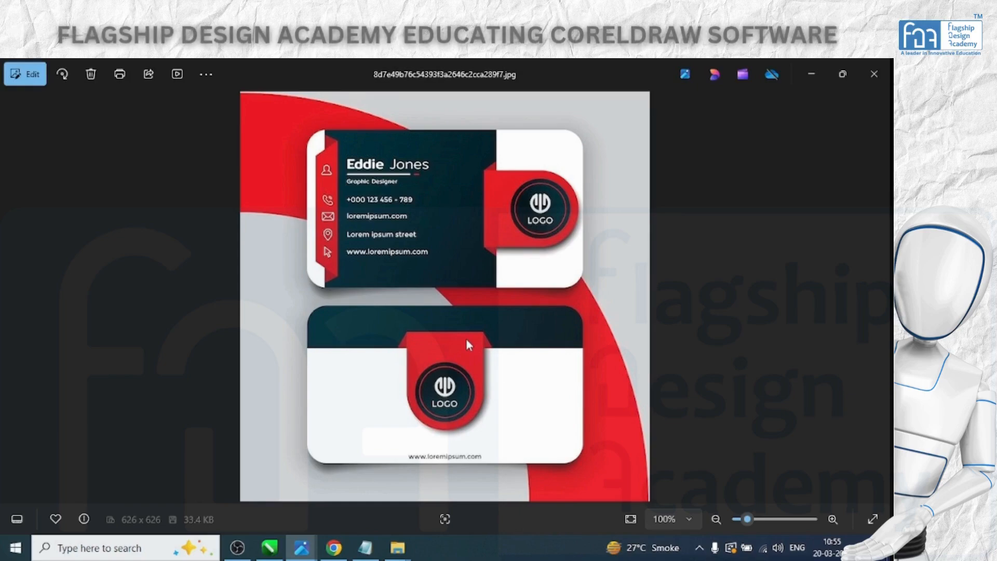
left_click(811, 74)
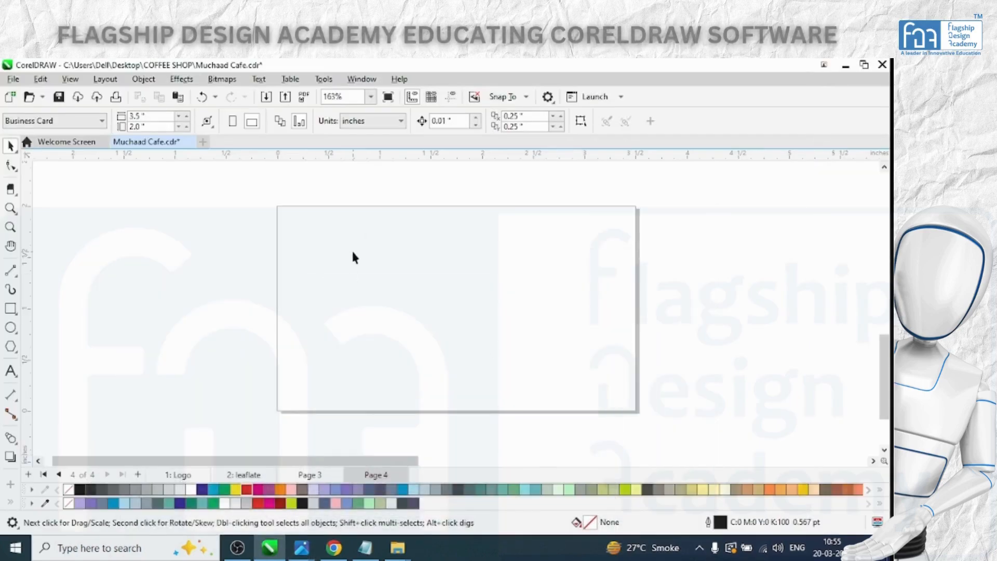
Create a page-sized rectangle on page 4, fill it with 10% Black and remove its outline.
double_click(11, 309)
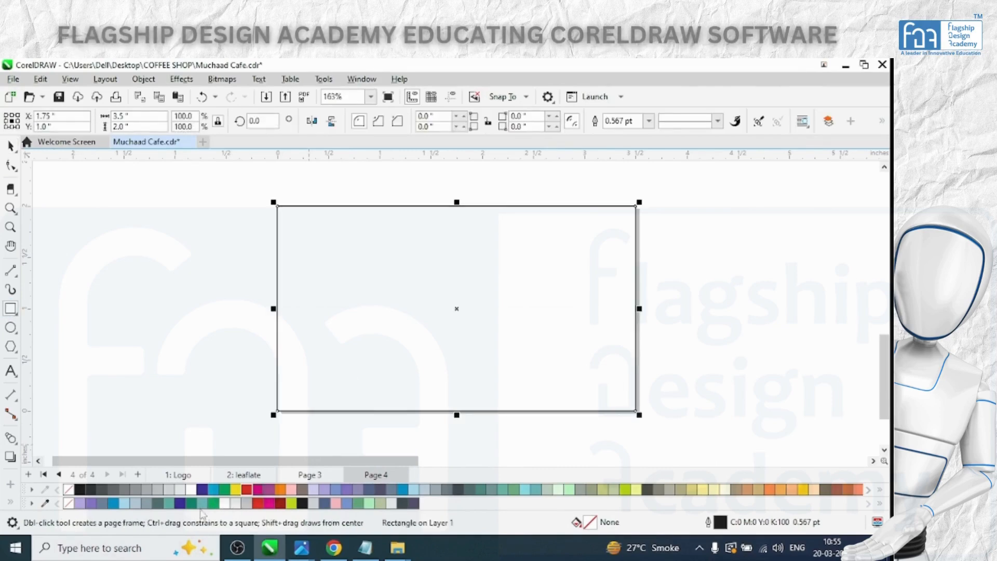
left_click(217, 503)
left_click(224, 504)
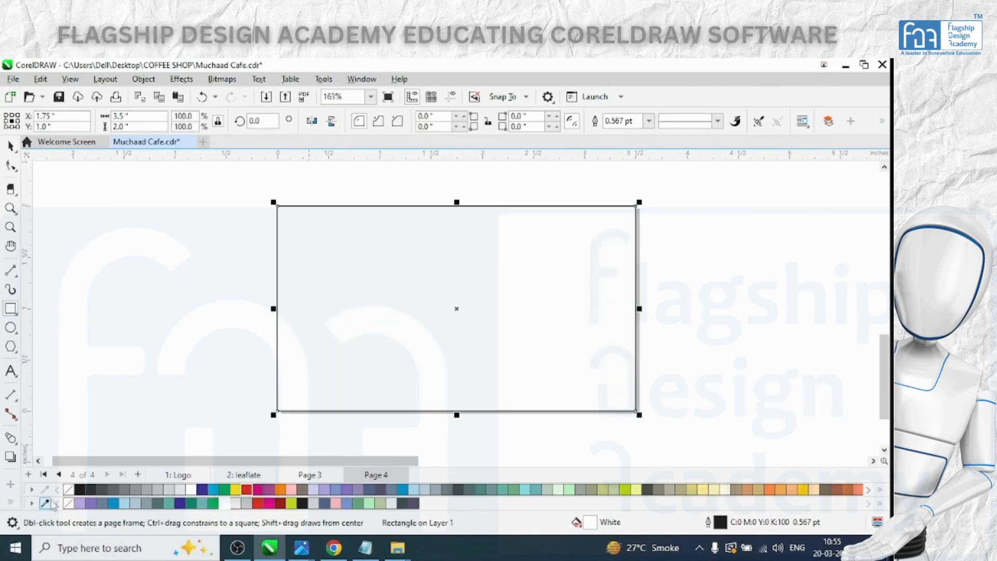
right_click(68, 503)
left_click(246, 503)
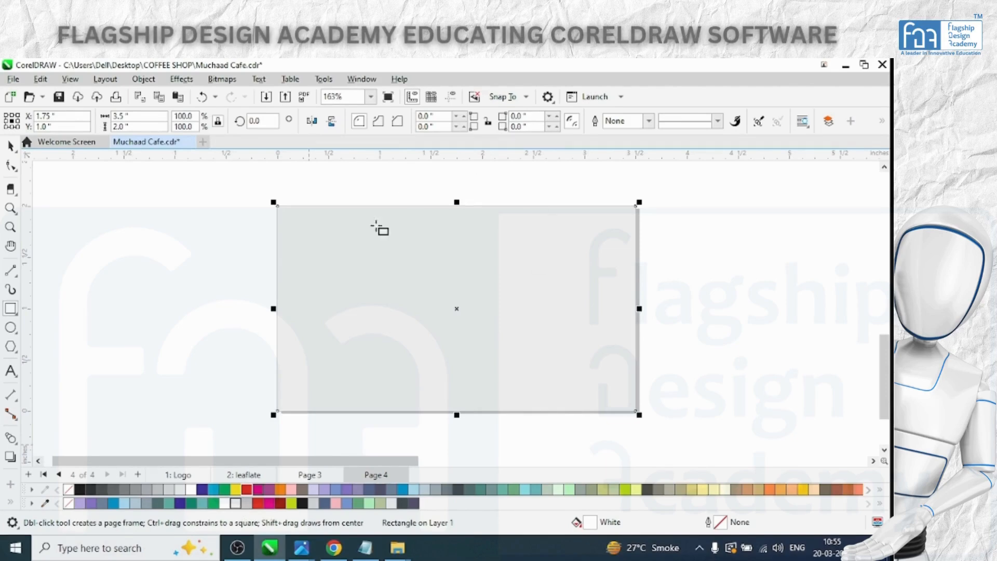
Round all corners of the card rectangle to a 0.2 inch radius.
double_click(430, 116)
type("0.5")
key("Return")
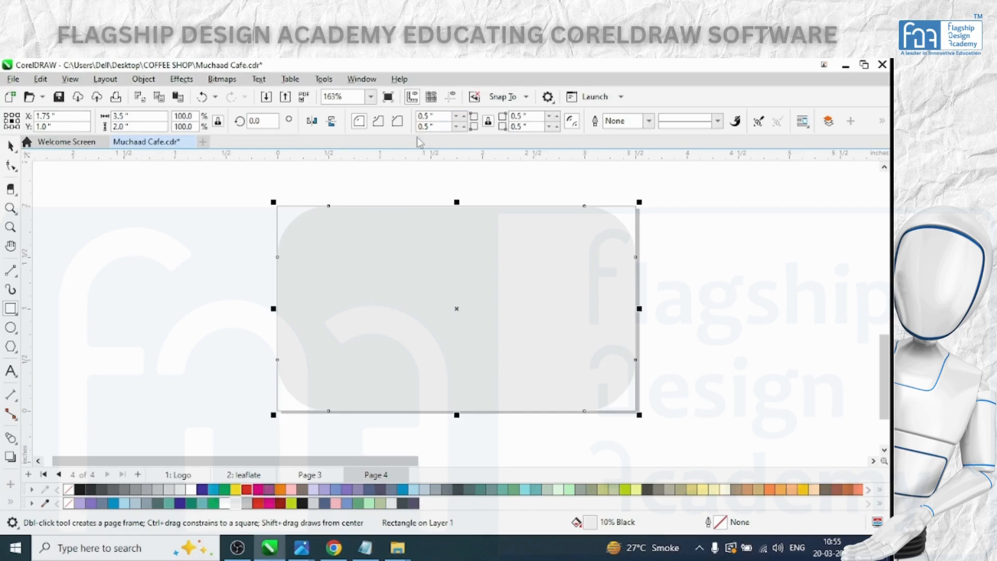
double_click(426, 116)
type("0.2")
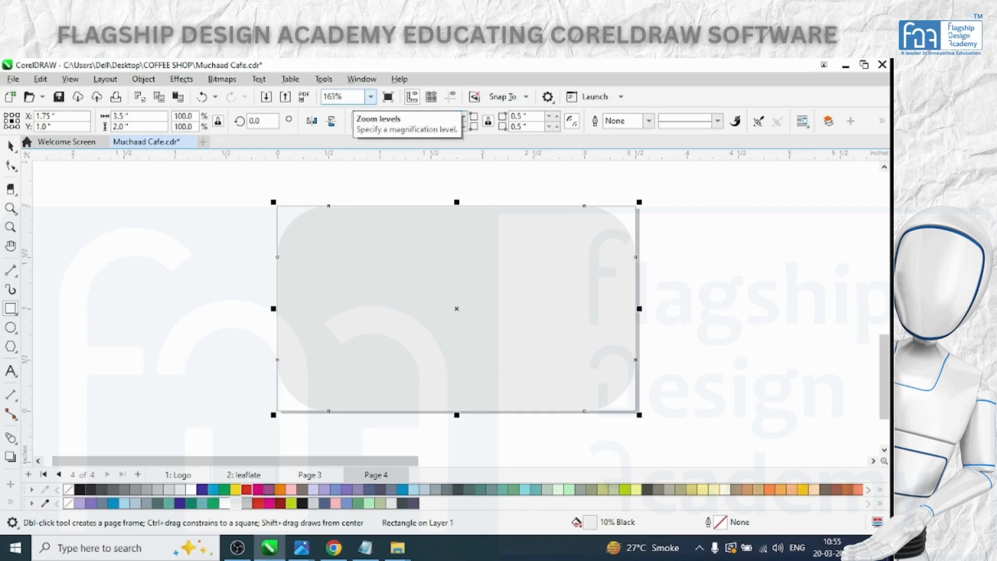
key("Return")
left_click(10, 147)
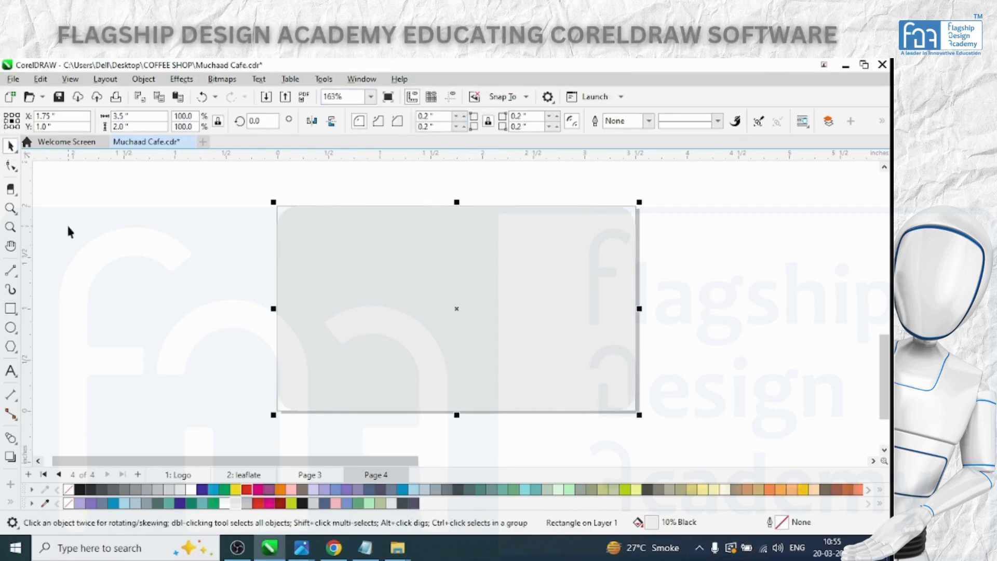
left_click(67, 225)
left_click(485, 292)
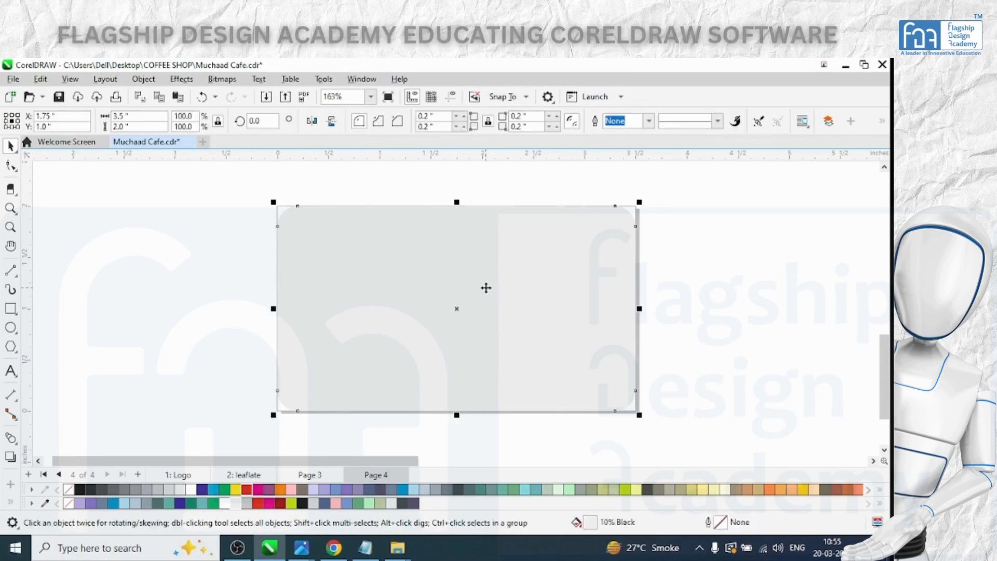
Copy the Muchaad Café Zone logo from page 1 onto page 4 and undo a trial downscaling of it.
key("alt+Tab")
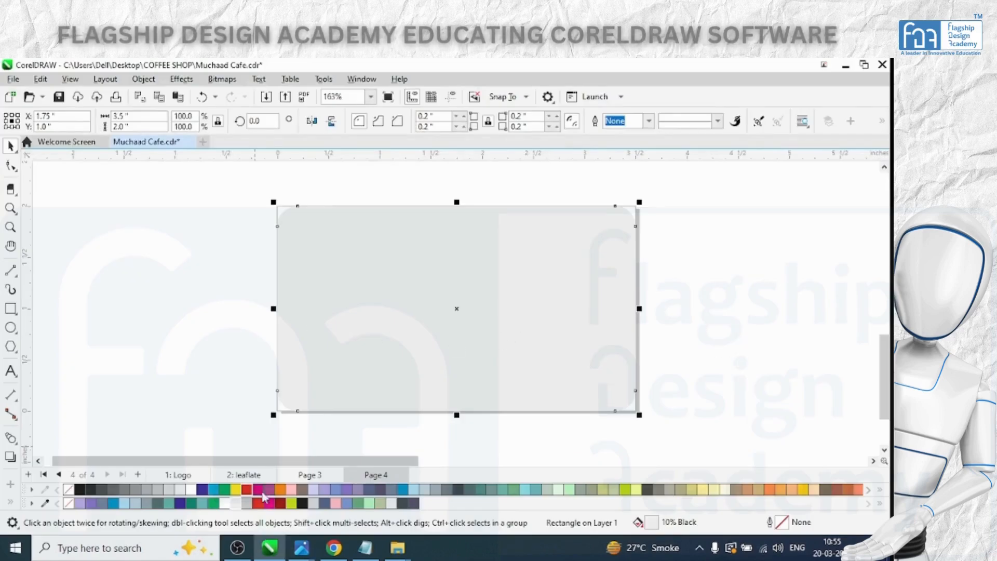
left_click(193, 476)
left_click(518, 240)
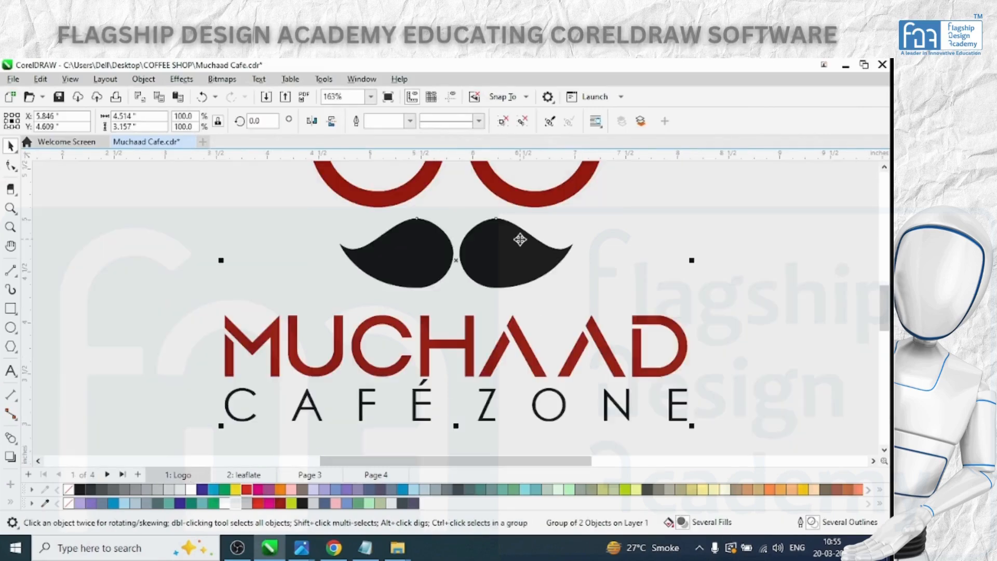
left_click(381, 476)
key("ctrl+v")
scroll(499, 342, "down", 1)
left_click_drag(625, 174, 514, 255)
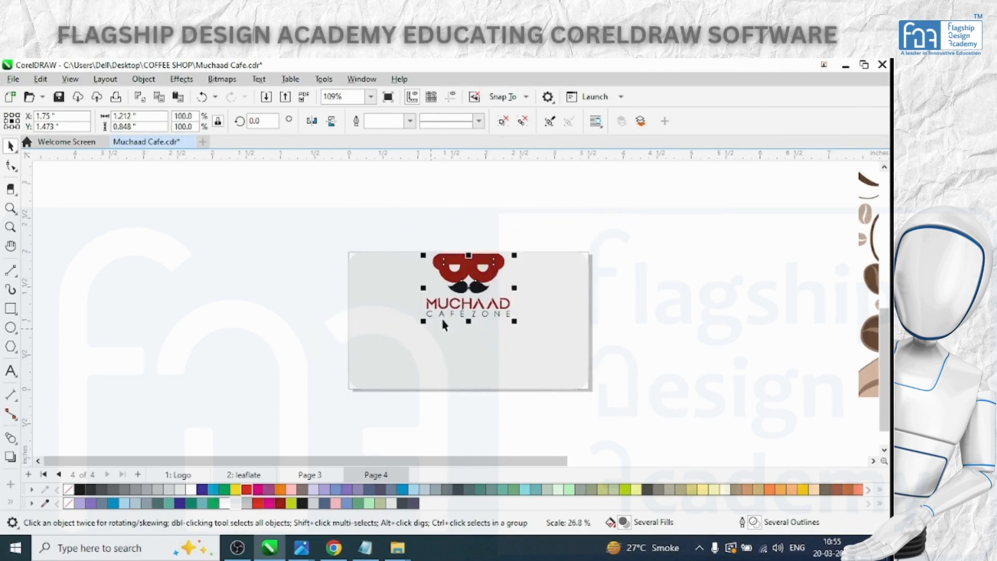
key("ctrl+z")
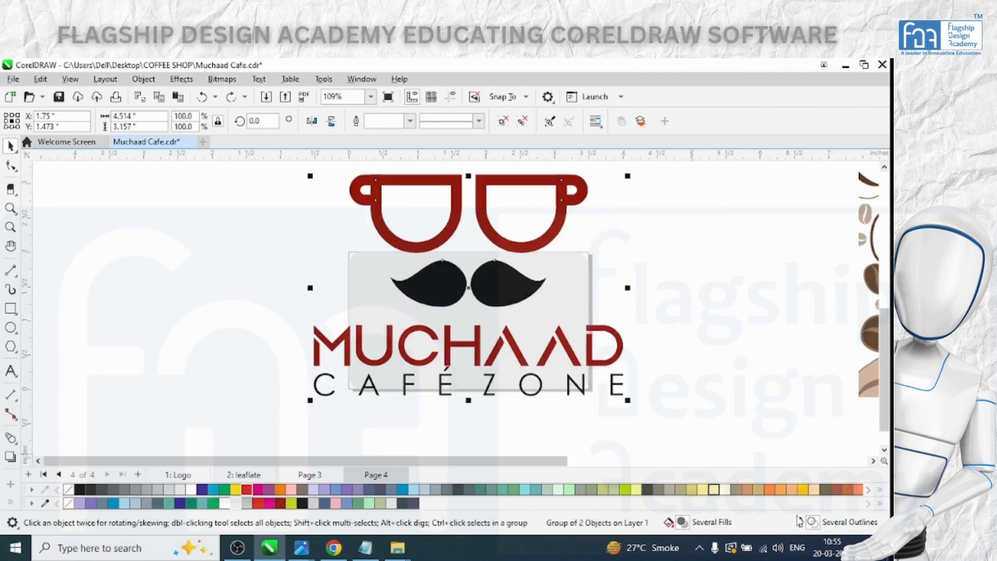
Apply the pasted logo's Outline Pen settings and move the logo off the card to the empty area on its left.
double_click(813, 522)
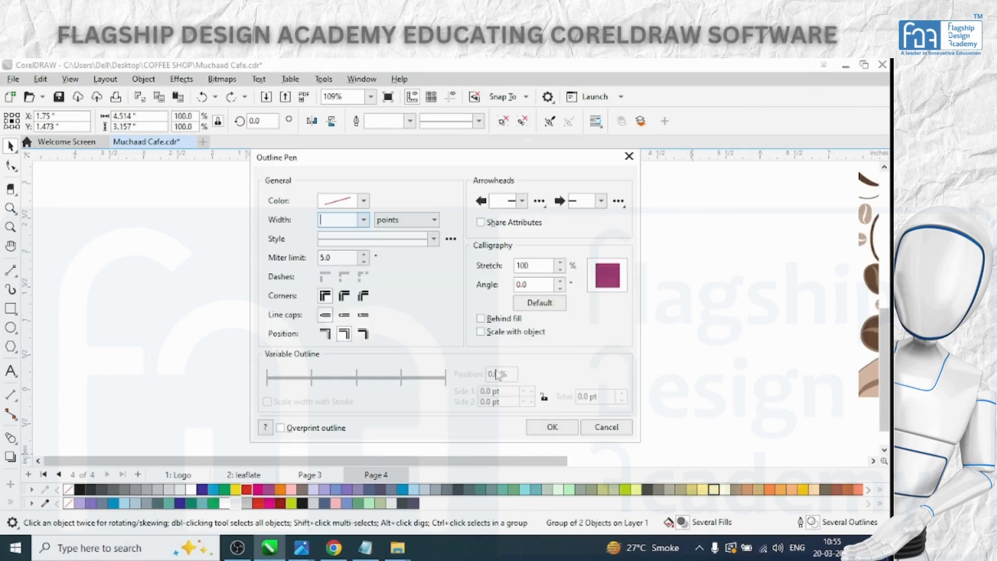
left_click(541, 427)
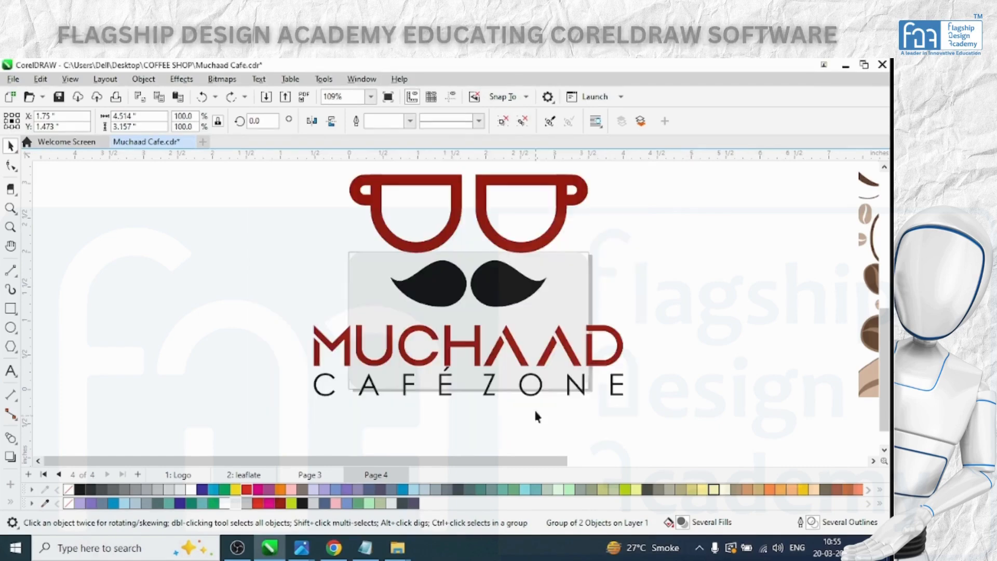
left_click_drag(614, 353, 222, 346)
Create a copy of the card rectangle scaled to 50% height over the card's lower half and fill it white.
left_click(529, 350)
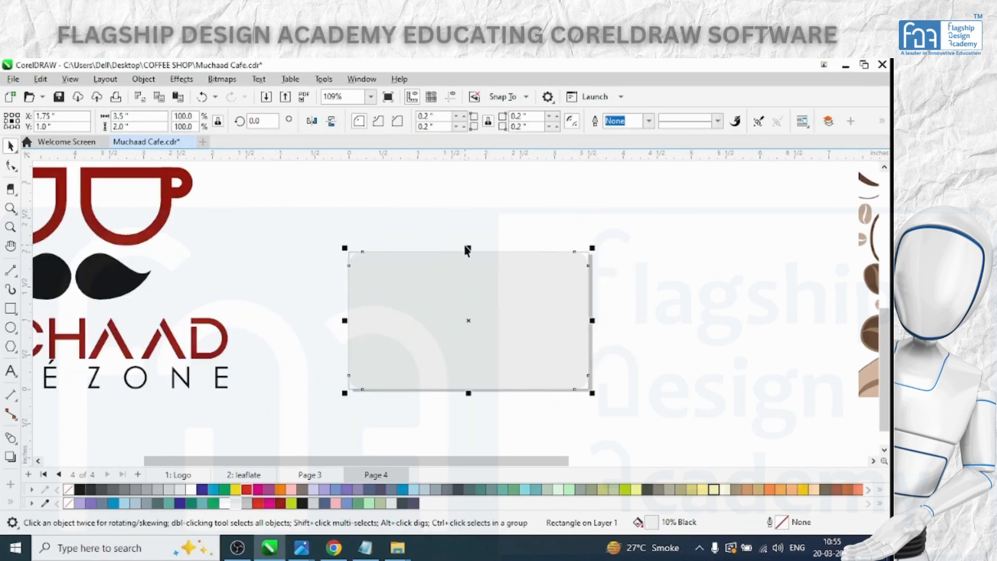
left_click_drag(468, 253, 468, 316)
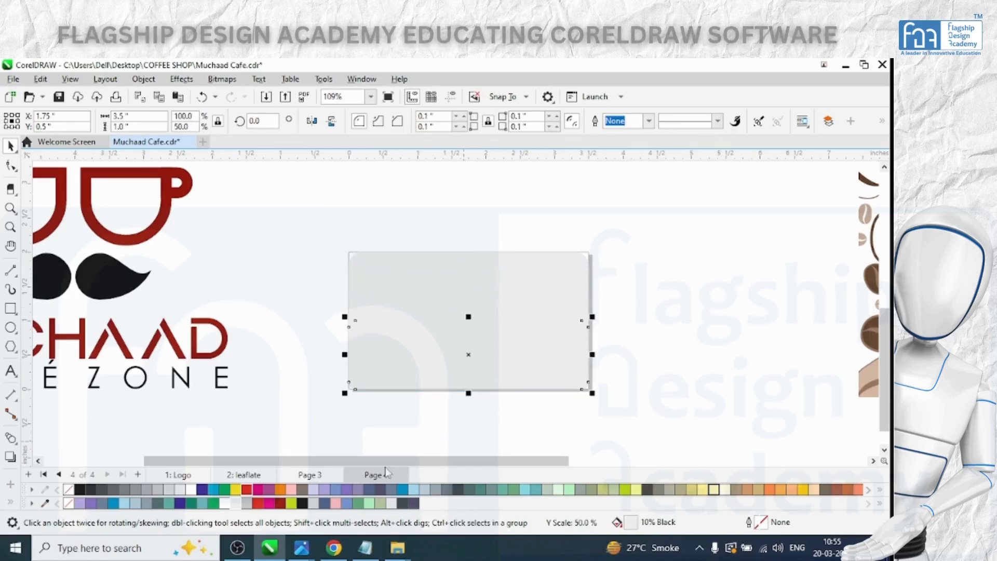
left_click(235, 503)
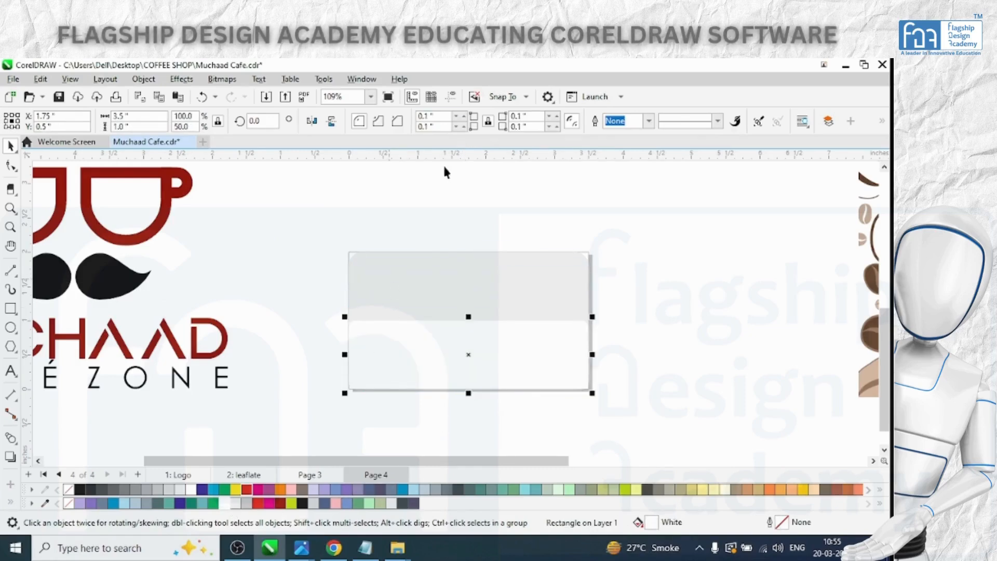
Square off the white lower rectangle's two top corners by setting their radius to 0 inch.
left_click(489, 121)
left_click_drag(444, 116, 159, 110)
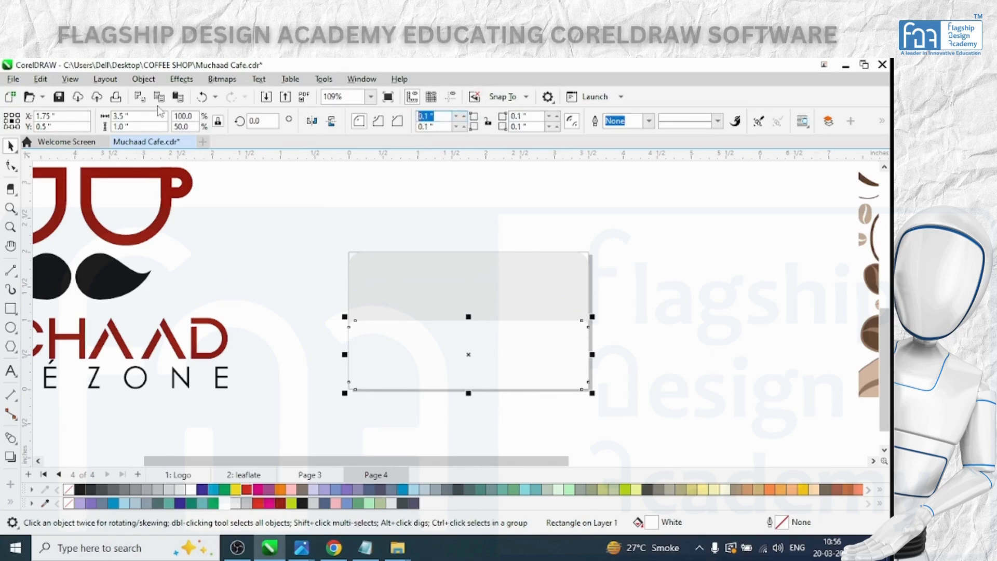
type("0")
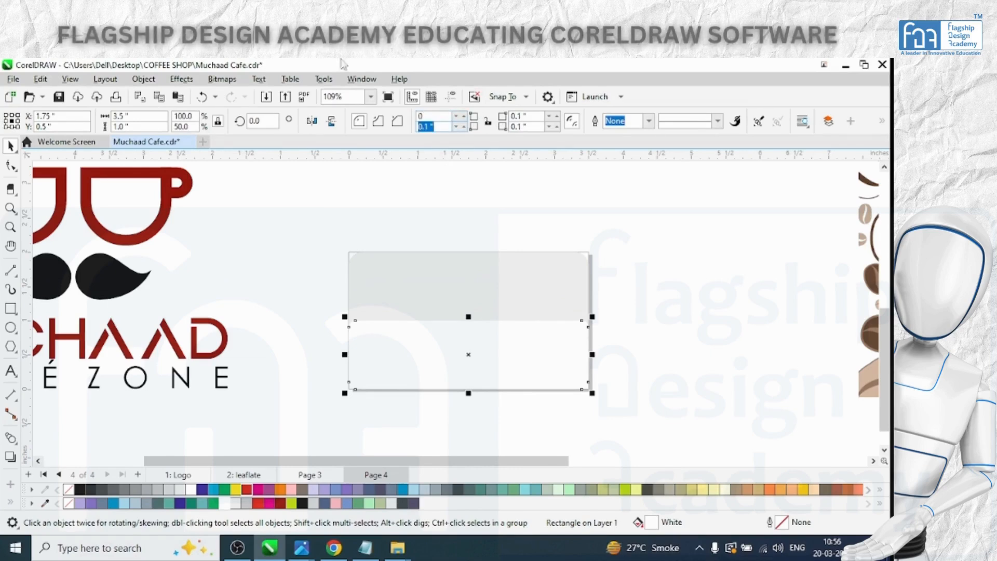
key("Tab")
type("0")
key("Return")
Fill the rounded card rectangle with the dark red C9 M99 Y100 K42.
scroll(596, 373, "up", 2)
left_click(621, 298)
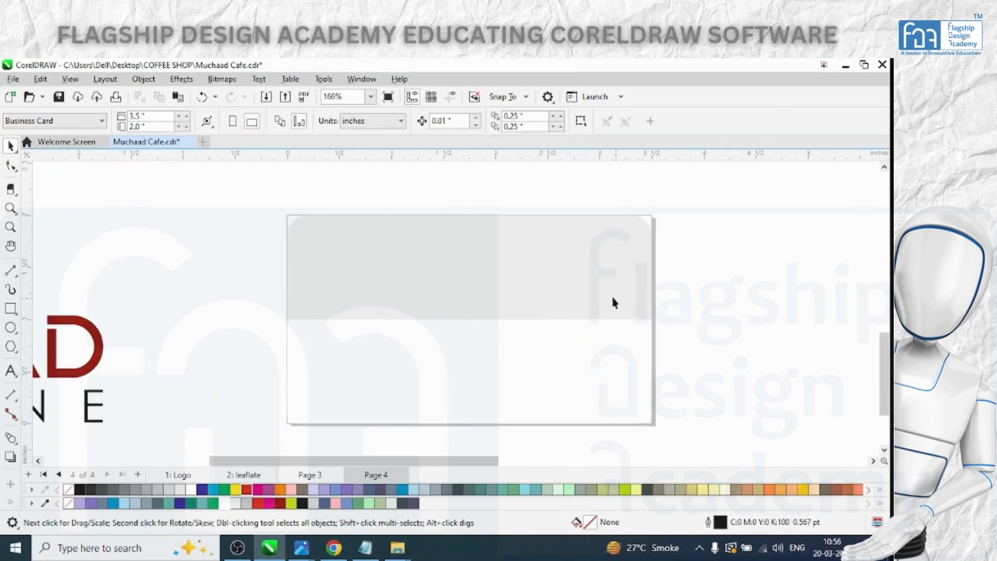
left_click(281, 503)
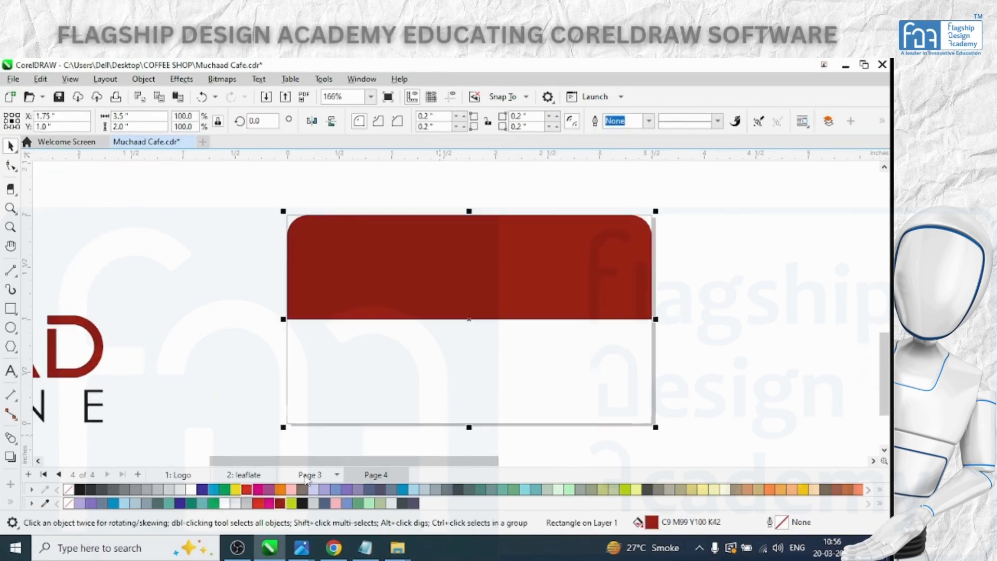
Following the reference card, stretch the white rectangle upward to about 1.46 inches high, leaving a narrower red band above it.
key("alt+Tab")
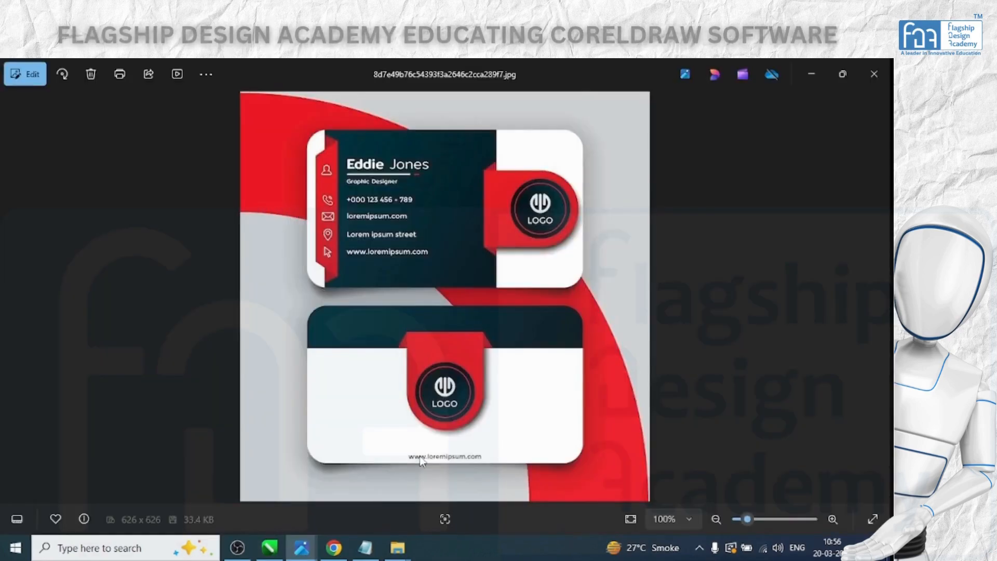
key("alt+Tab")
left_click(421, 394)
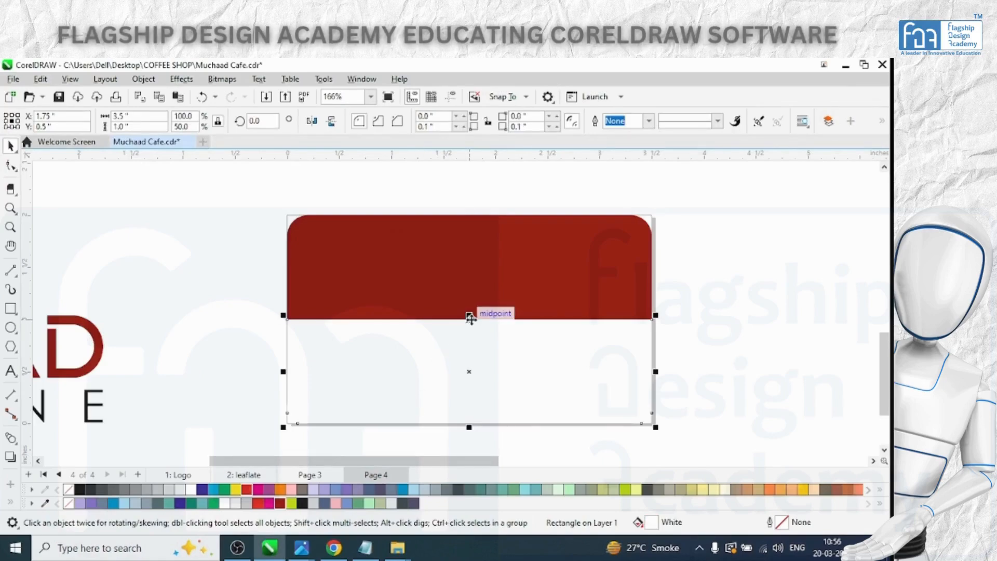
left_click_drag(469, 315, 477, 267)
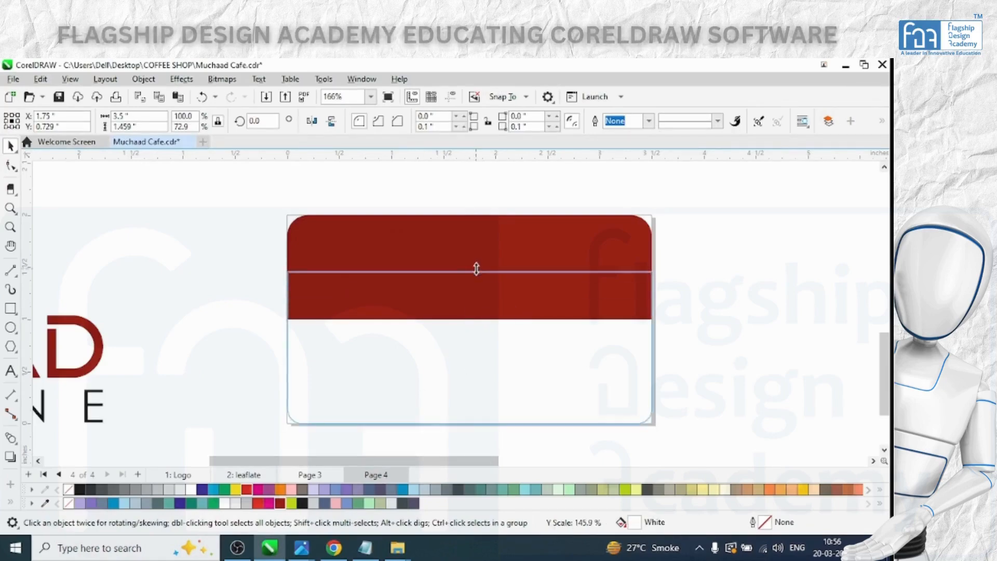
scroll(478, 281, "down", 1)
Make a centred copy of the white rectangle about 1.19 x 1.01 inches, nudge it upward and fill it 30% Black.
key("alt+Tab")
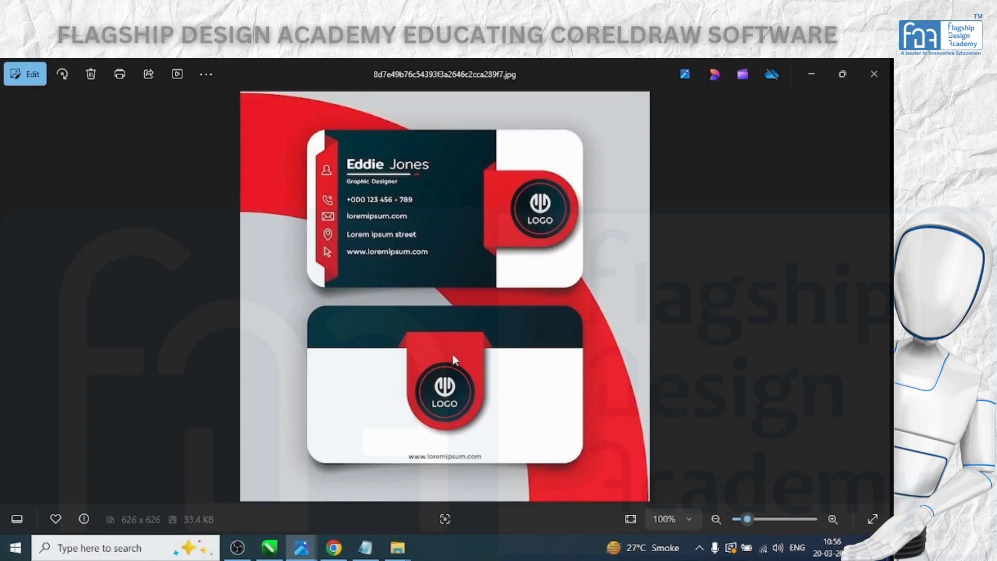
key("alt+Tab")
left_click(630, 354)
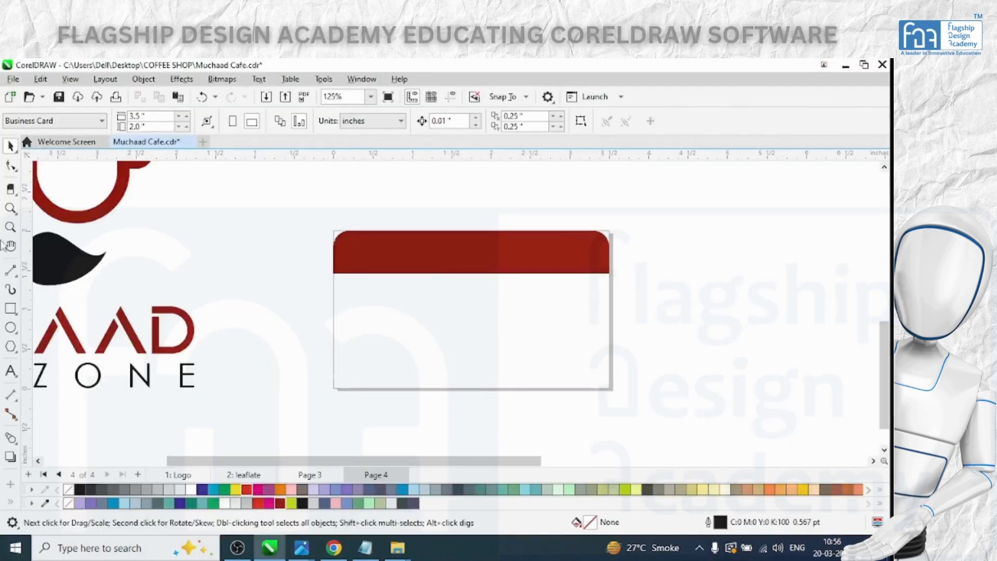
left_click(467, 349)
left_click_drag(616, 330, 523, 335)
left_click_drag(471, 393, 473, 356)
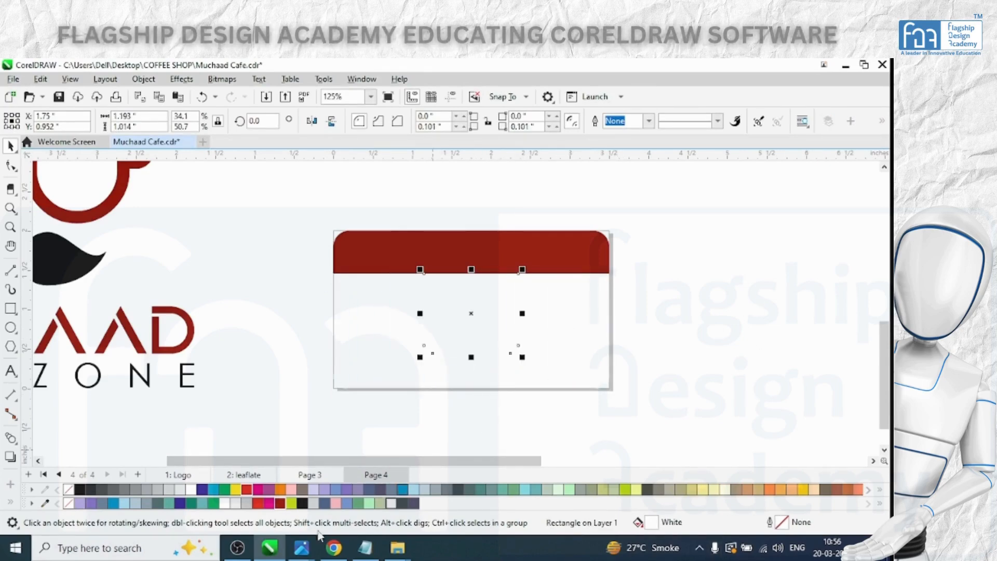
left_click(281, 504)
scroll(514, 294, "up", 2)
left_click_drag(495, 317, 498, 312)
left_click(247, 503)
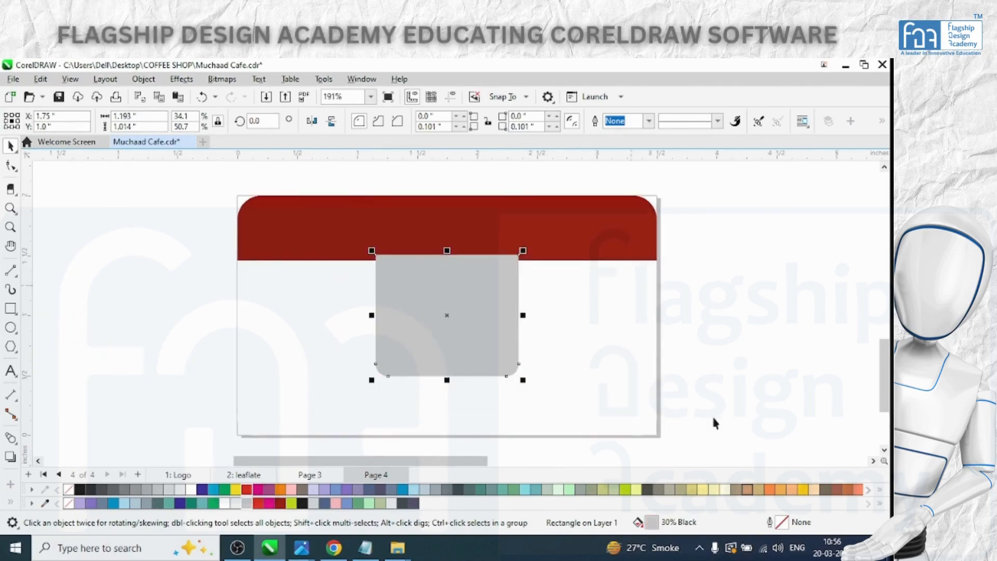
Compare with the reference card's logo tab and move the grey rectangle upward over the red band, centred at about Y 1.087 inches.
key("alt+Tab")
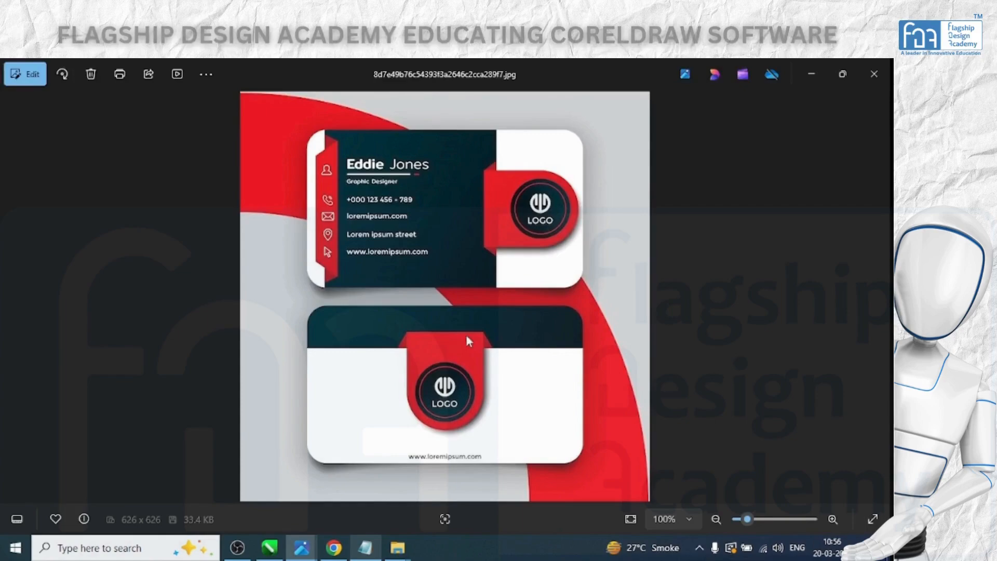
key("alt+Tab")
left_click(781, 300)
key("alt+Tab")
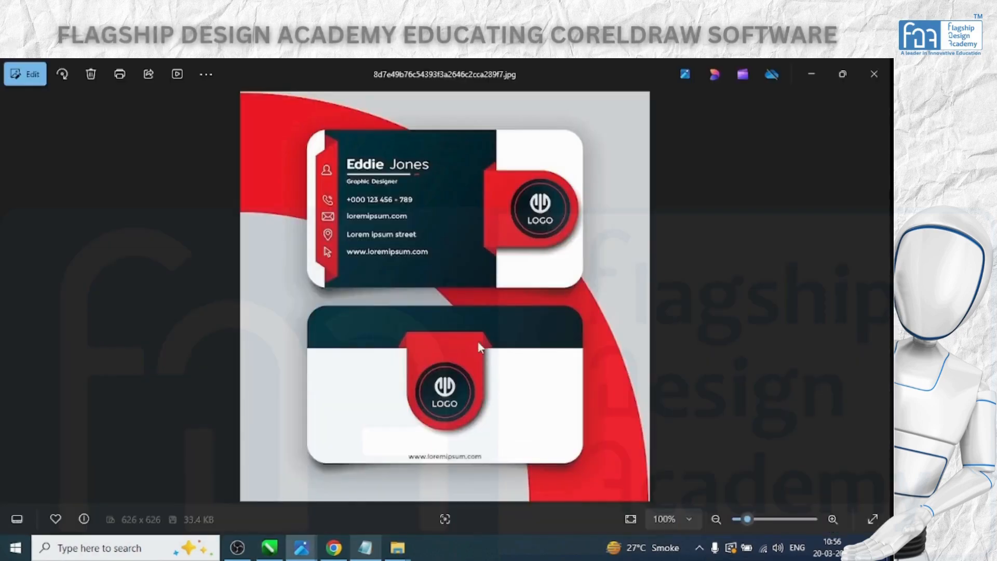
key("alt+Tab")
left_click(450, 341)
left_click_drag(450, 340, 450, 330)
Send a duplicate of the grey rectangle to the back of the layer.
right_click(502, 296)
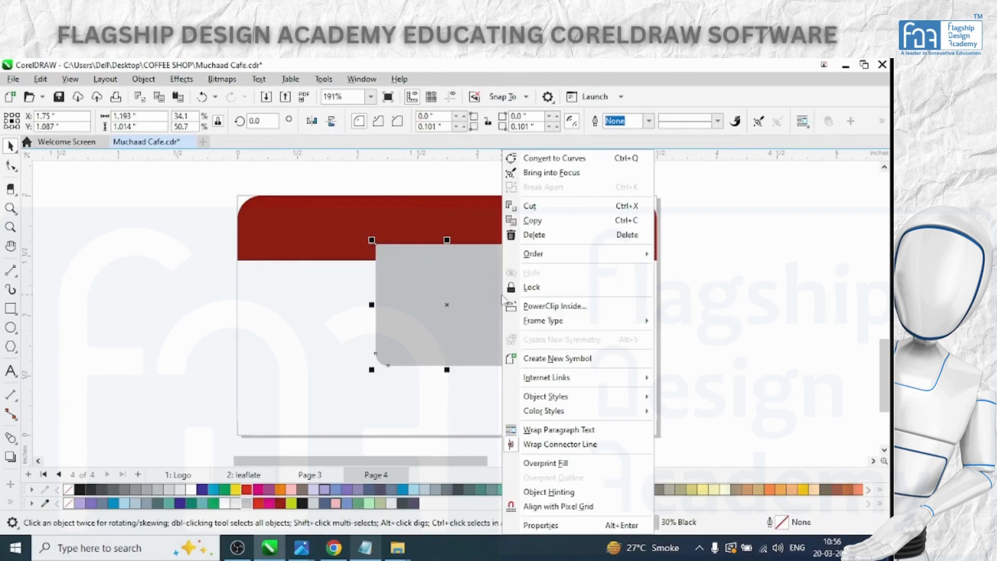
mouse_move(558, 257)
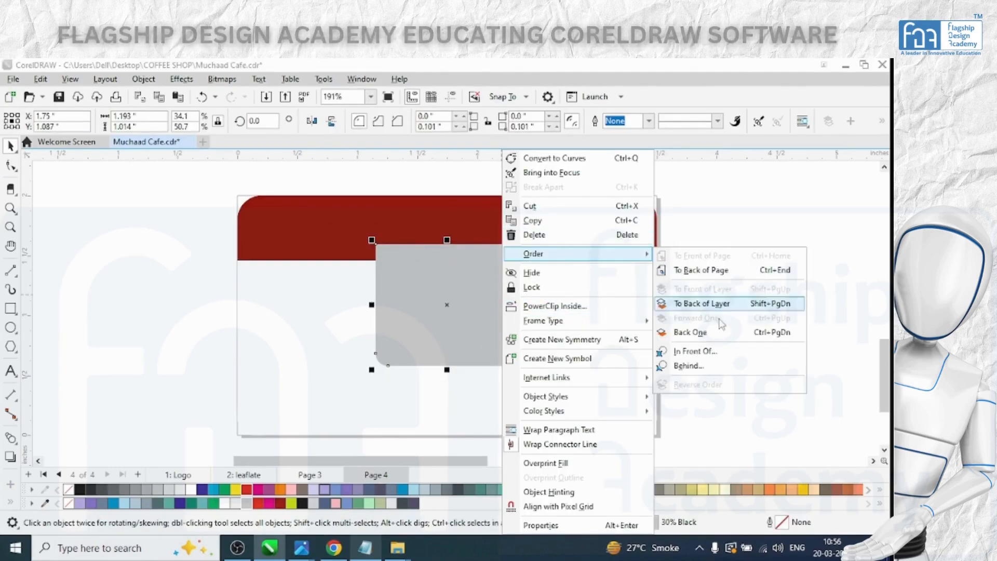
left_click(722, 304)
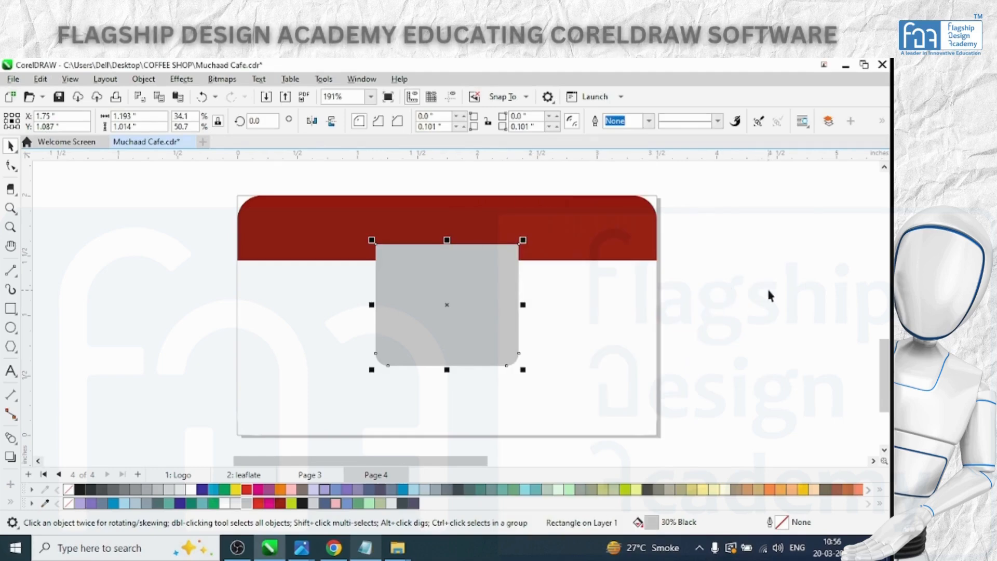
Reshape the rear duplicate into a black strip about 1.49 x 0.15 inches behind the grey rectangle's top edge and order it above the red band.
left_click_drag(445, 370, 452, 265)
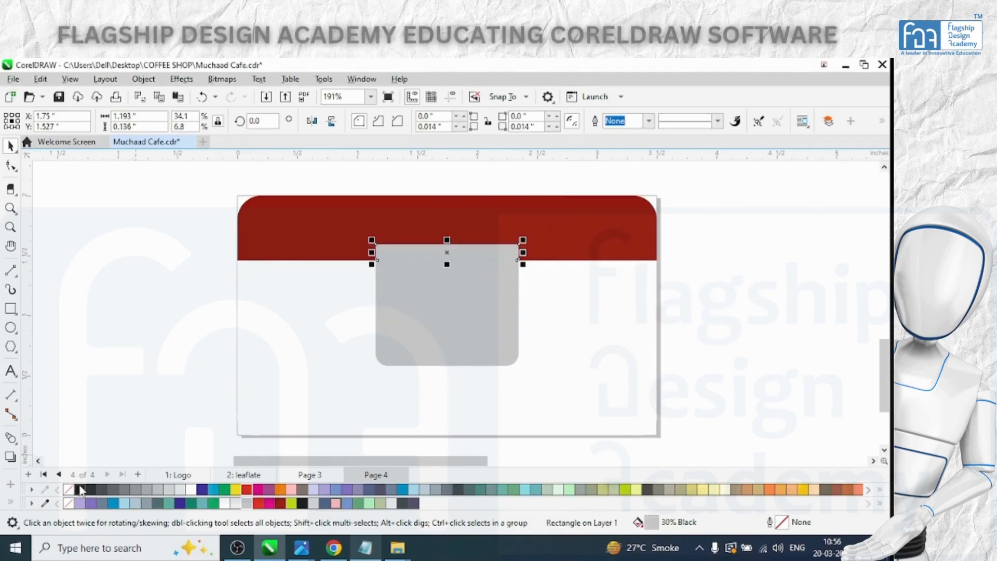
left_click_drag(522, 240, 539, 237)
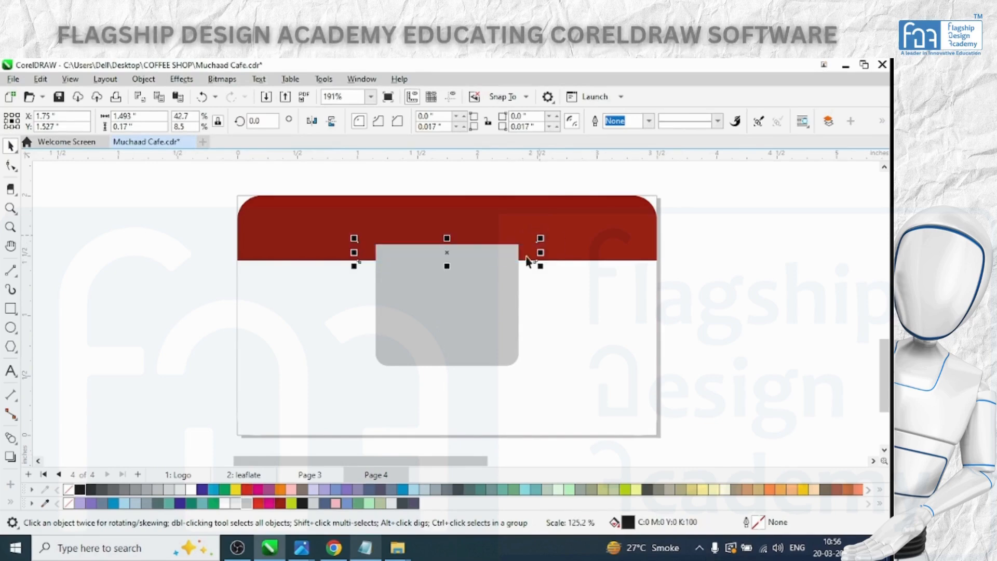
key("ctrl+Page_Up")
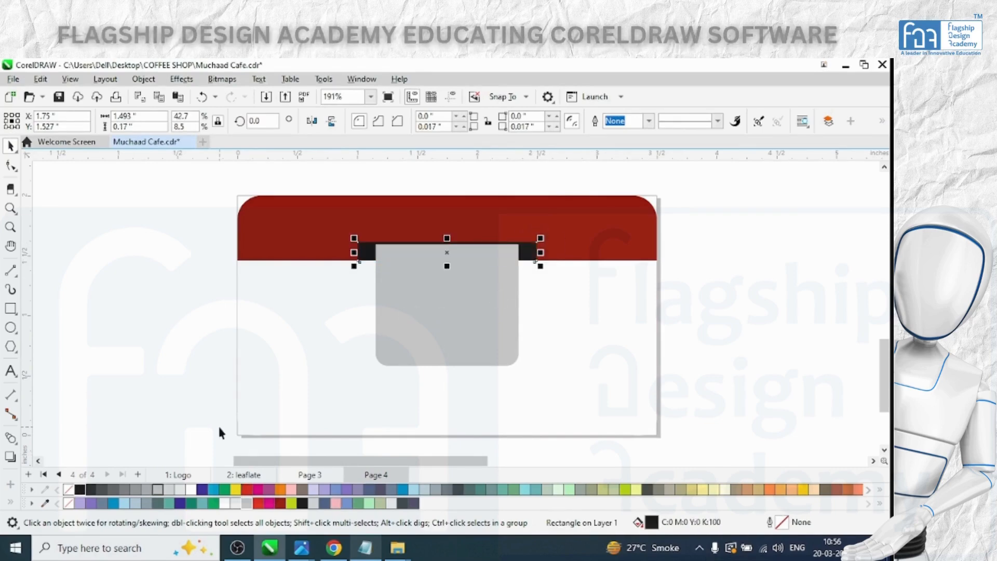
scroll(312, 337, "up", 1)
scroll(579, 170, "up", 2)
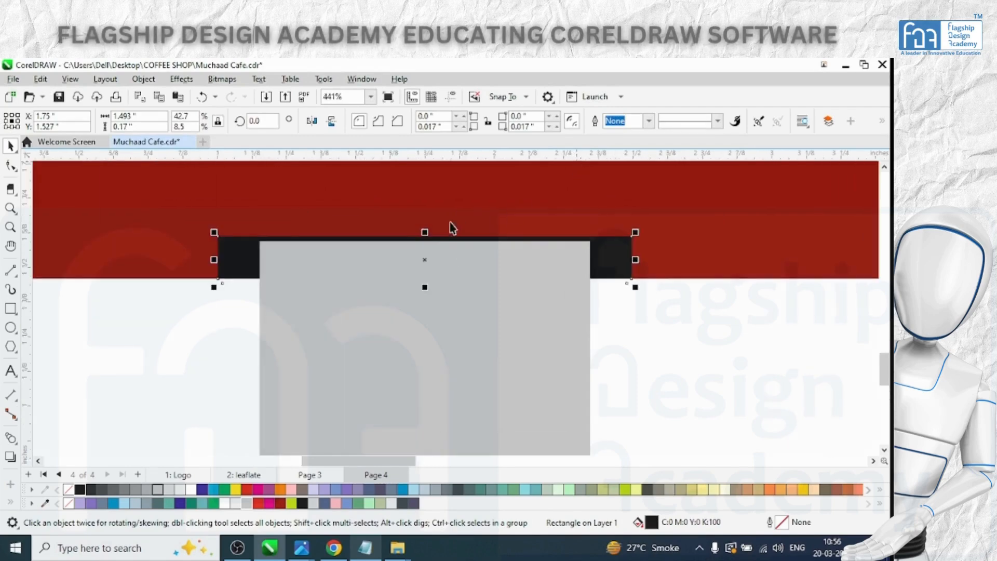
left_click_drag(425, 232, 425, 237)
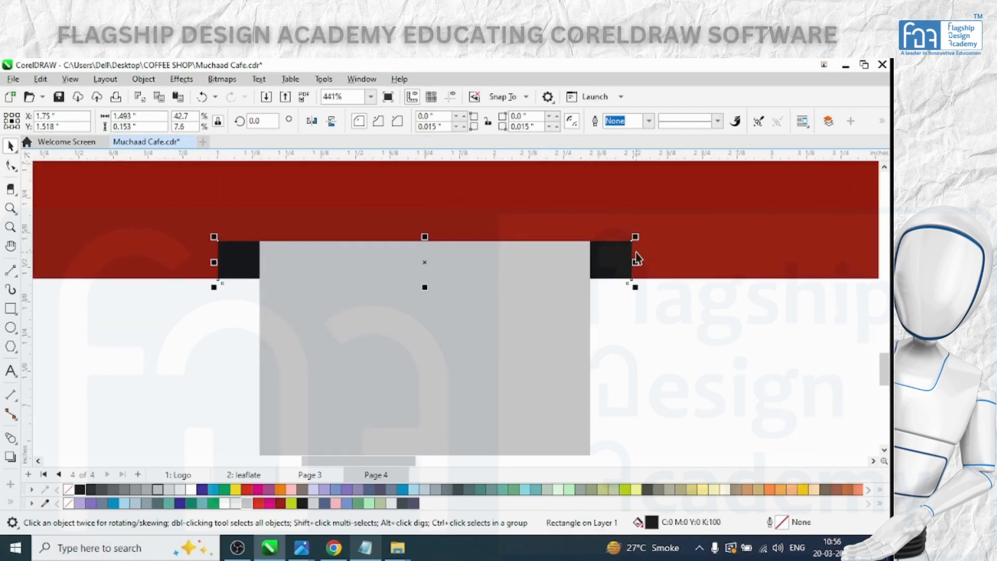
key("alt+Tab")
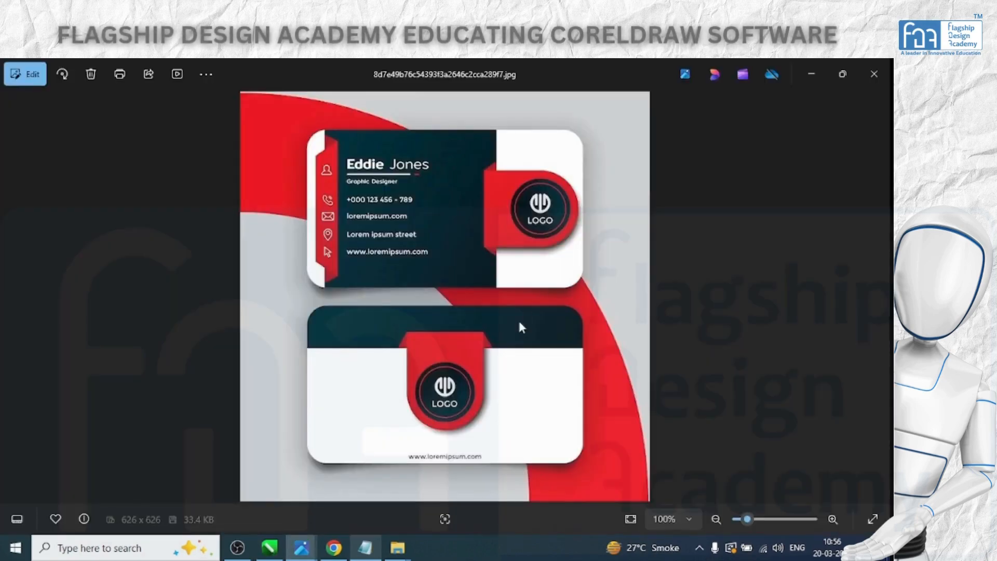
key("alt+Tab")
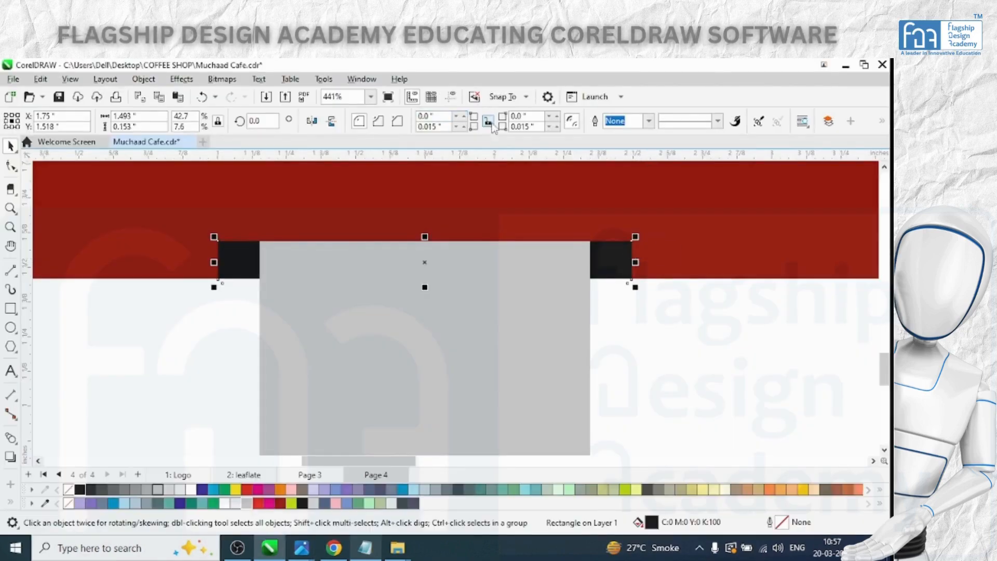
left_click_drag(433, 116, 261, 118)
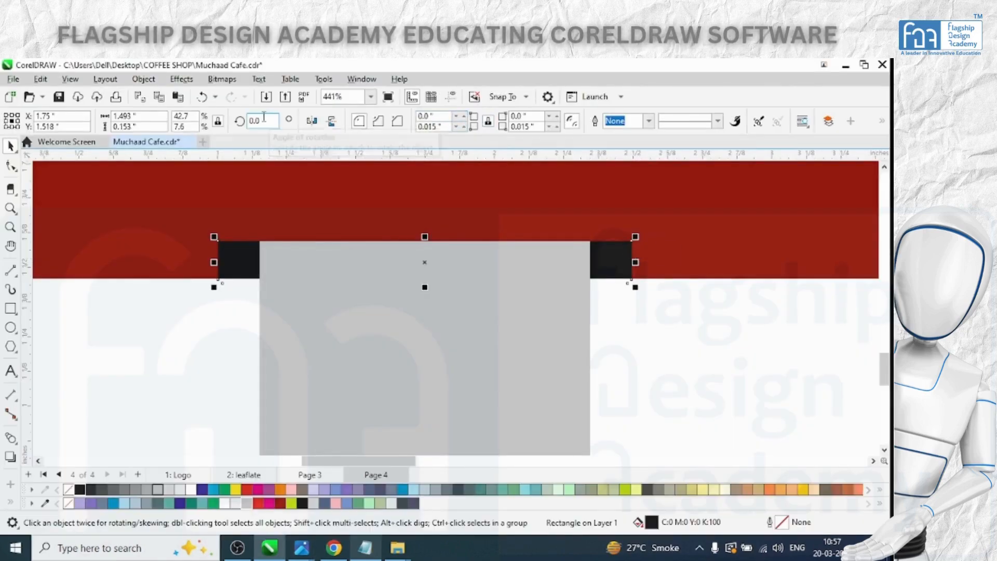
left_click_drag(447, 115, 400, 112)
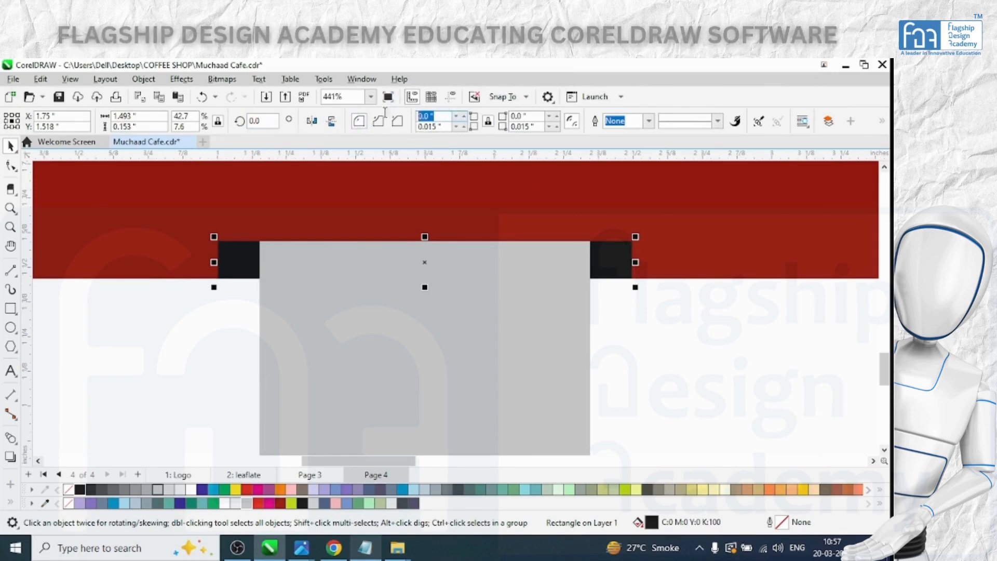
left_click(436, 117)
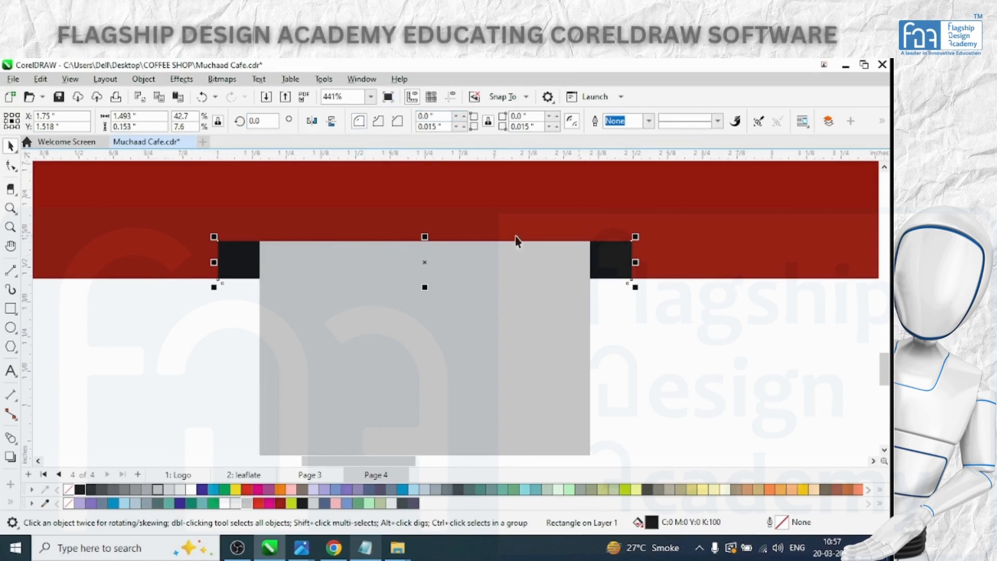
Fill the strip 50% black and slant both ends by moving its top corner nodes inward to the grey rectangle's top corners.
left_click(134, 490)
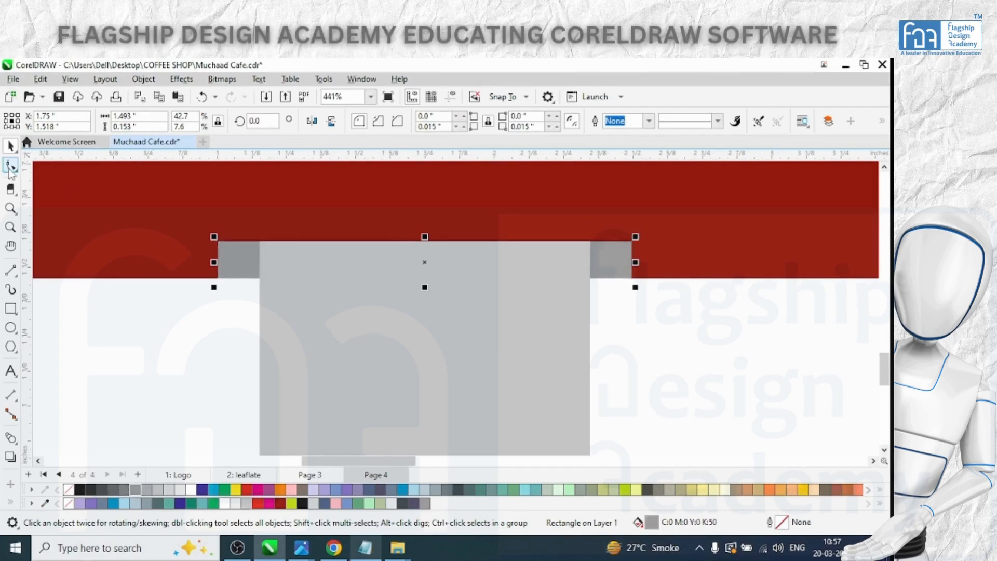
left_click(11, 165)
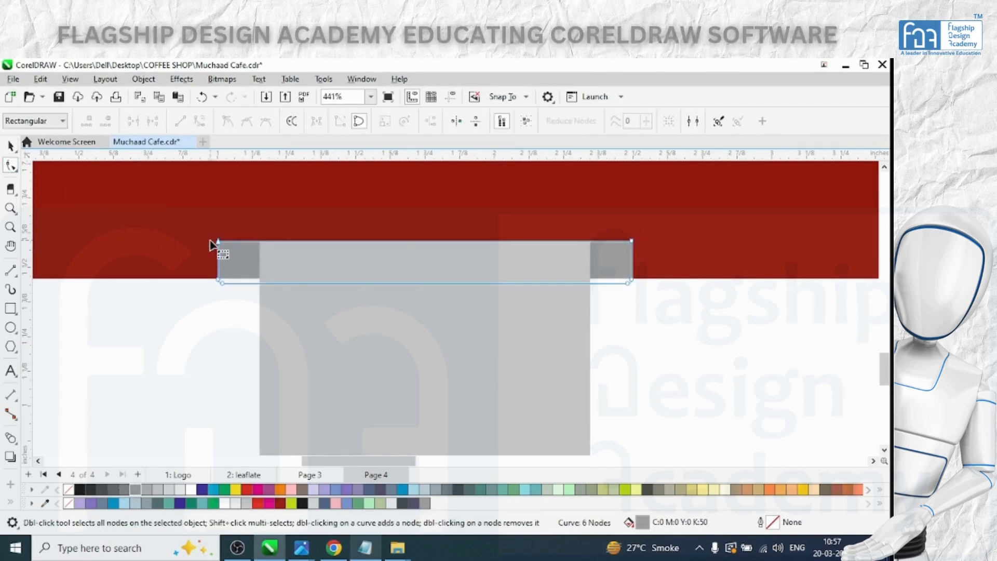
left_click_drag(219, 241, 260, 242)
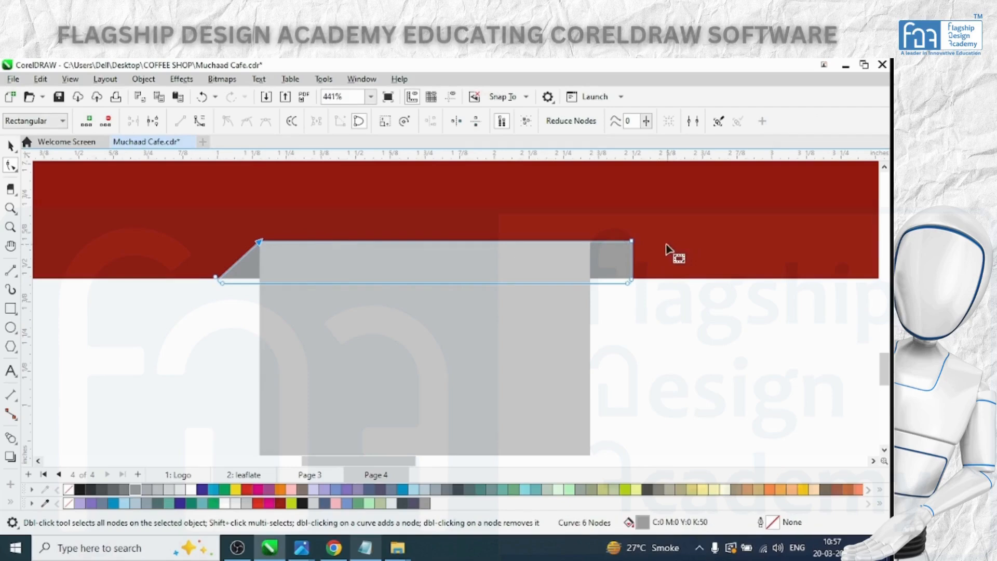
left_click_drag(632, 241, 591, 241)
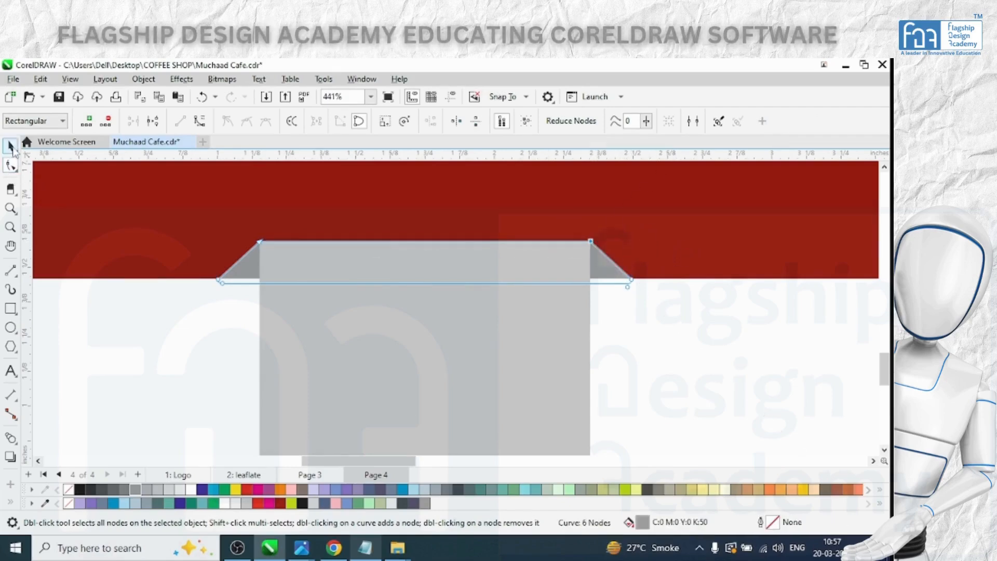
left_click(10, 146)
Fill the slanted strip with the card's red and darken it to C16 M100 Y100 K69.
scroll(525, 246, "down", 2)
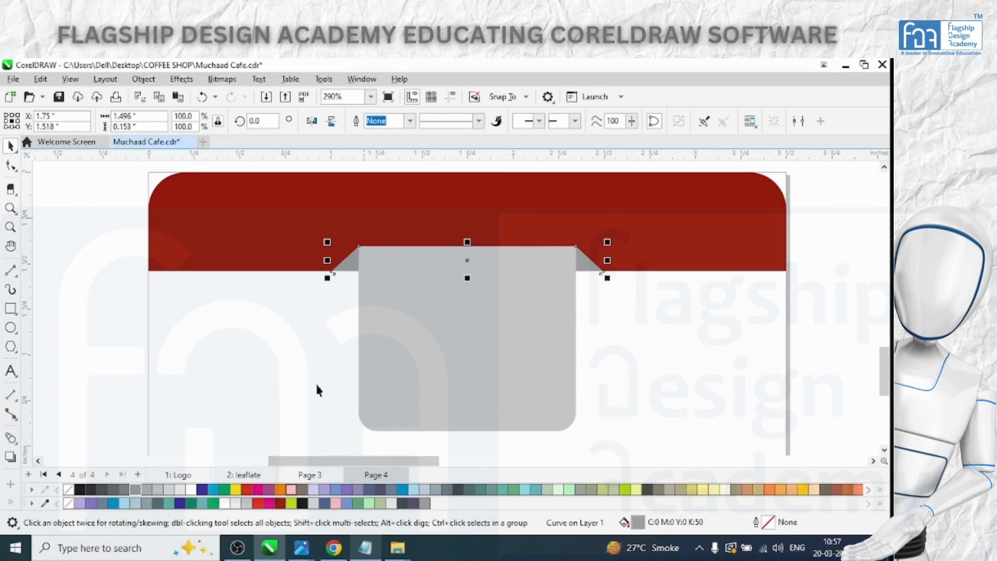
left_click(280, 503)
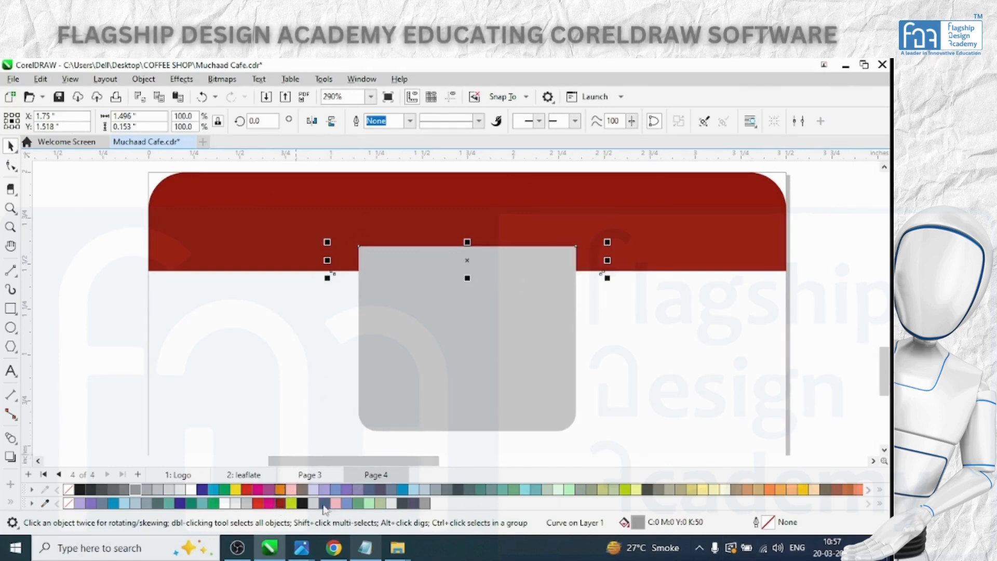
double_click(638, 522)
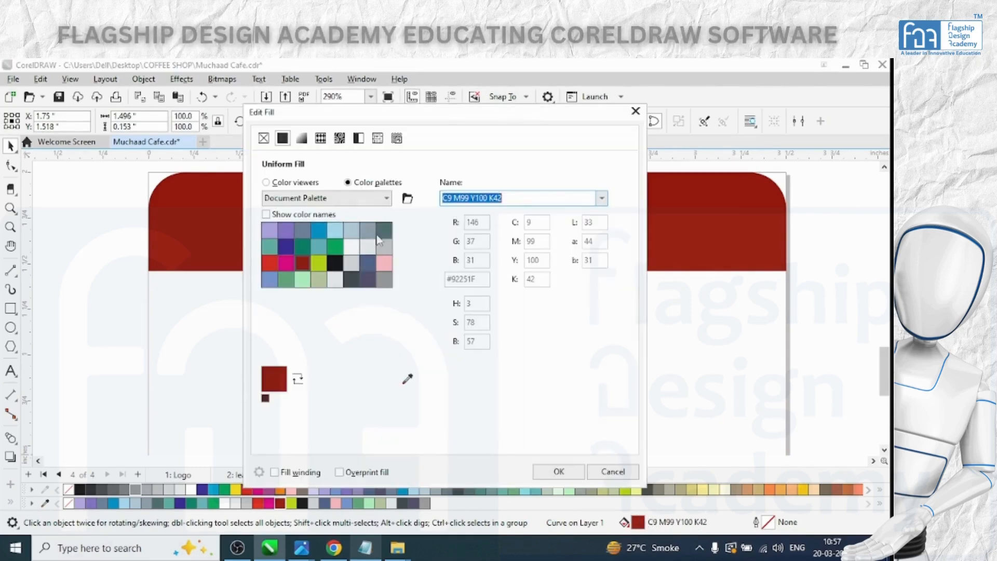
left_click(296, 182)
mouse_move(354, 282)
left_mouse_down()
mouse_move(400, 282)
mouse_move(410, 310)
left_mouse_up()
left_click(559, 472)
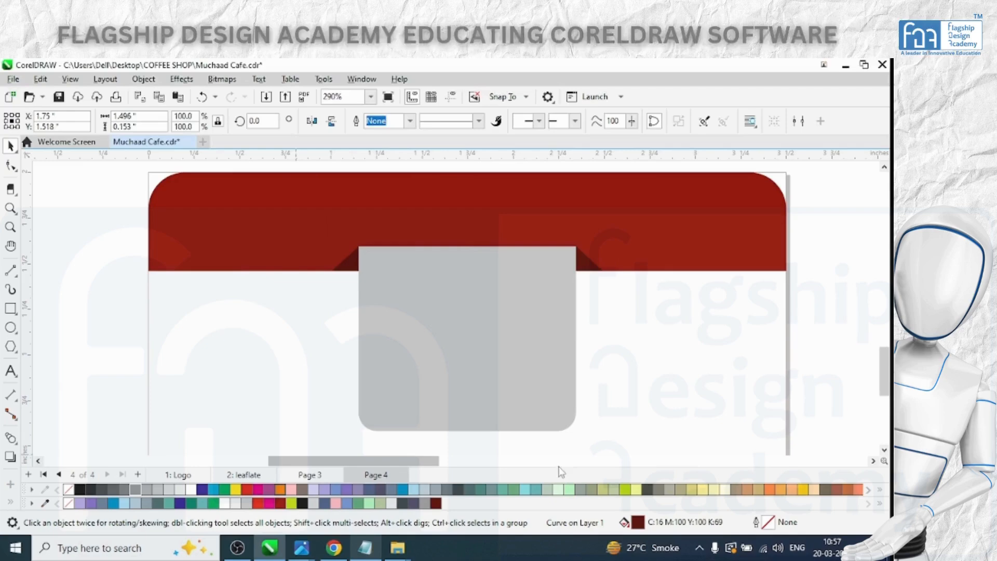
Fill the grey tab rectangle with the card's red, C9 M99 Y100 K42.
left_click(513, 319)
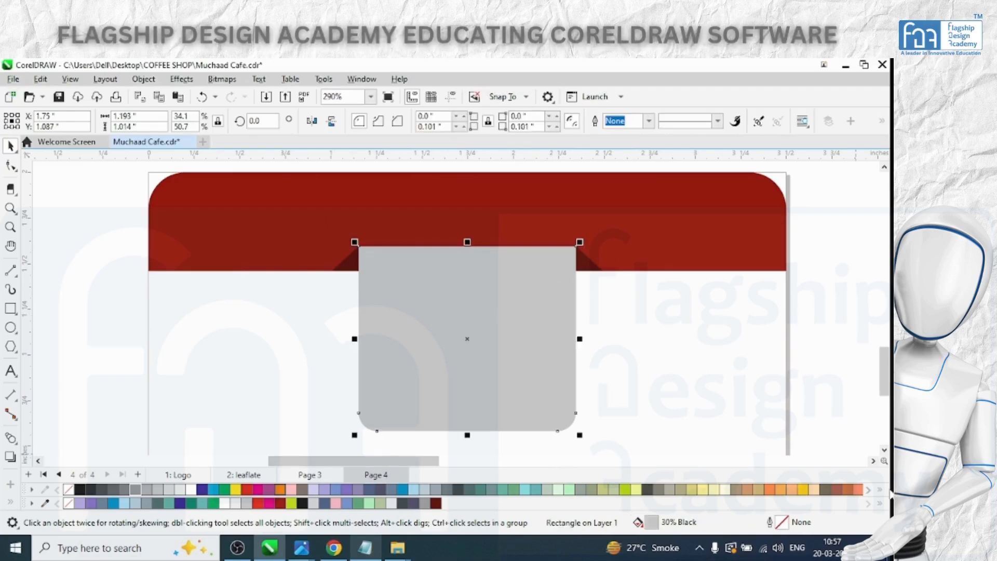
left_click(280, 503)
scroll(448, 230, "down", 3)
left_click(750, 257)
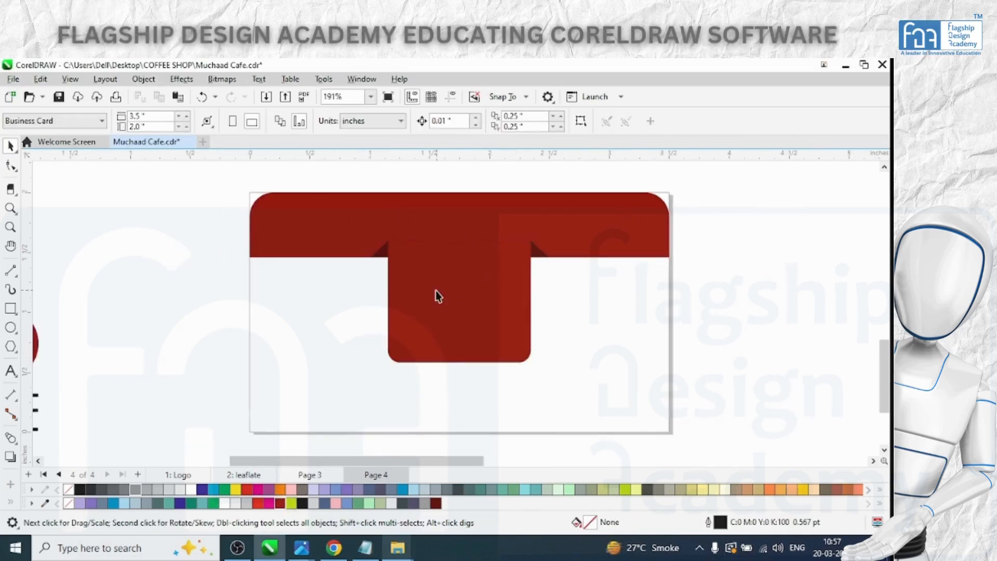
Round both bottom corners of the red tab to a radius of 0.3 inches.
scroll(438, 291, "down", 1)
left_click(450, 310)
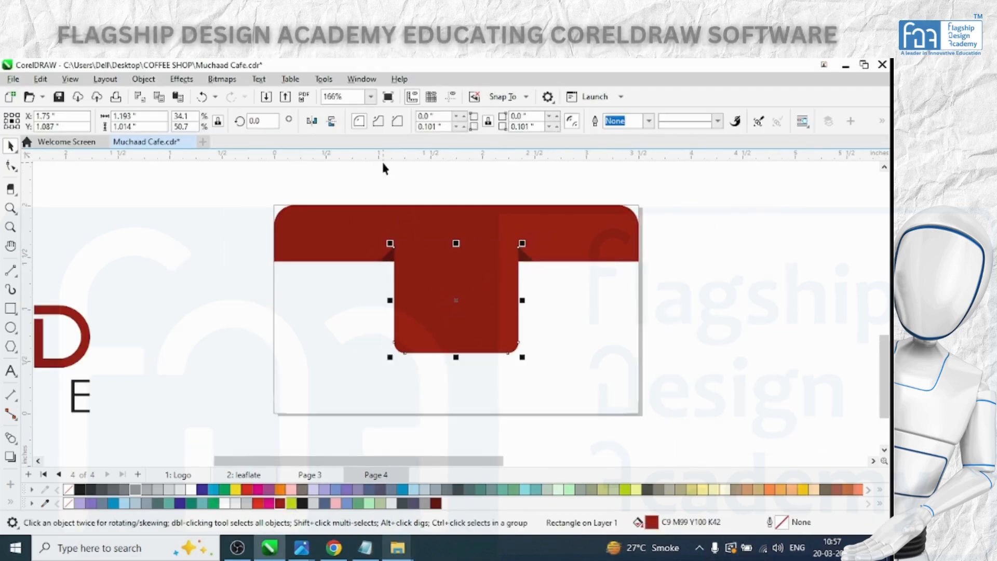
double_click(436, 126)
key("BackSpace")
type(".3")
key("Return")
double_click(542, 126)
key("BackSpace")
type("3")
key("Return")
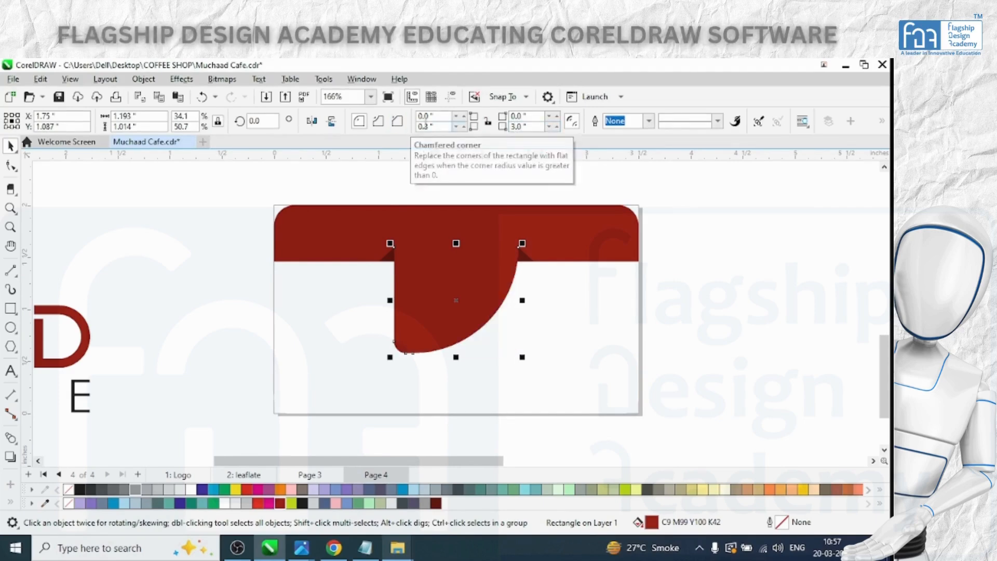
type(".3")
key("Return")
scroll(539, 179, "down", 2)
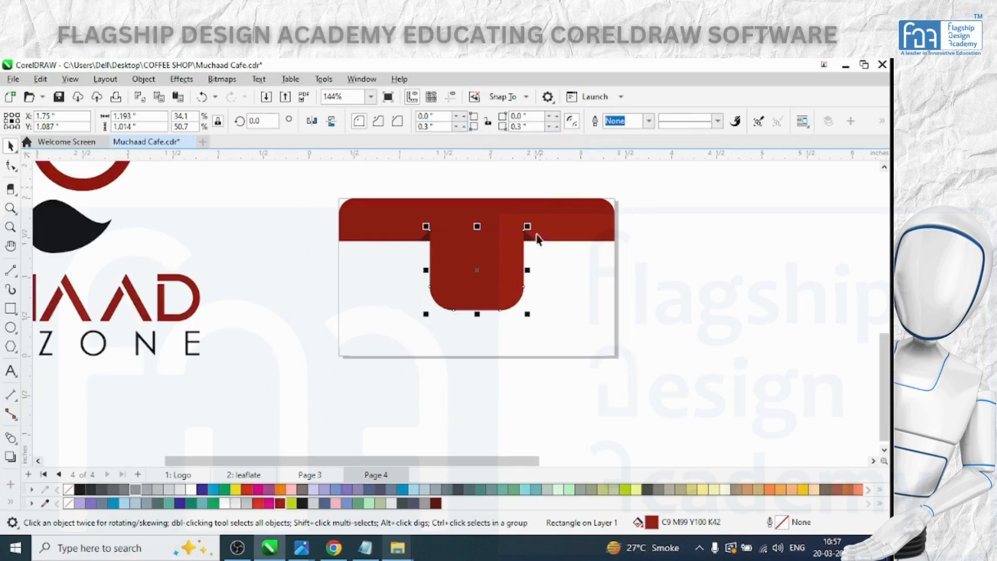
Try to fill the whole Muchaad Café Zone logo group with white.
left_click(189, 283)
scroll(269, 298, "down", 3)
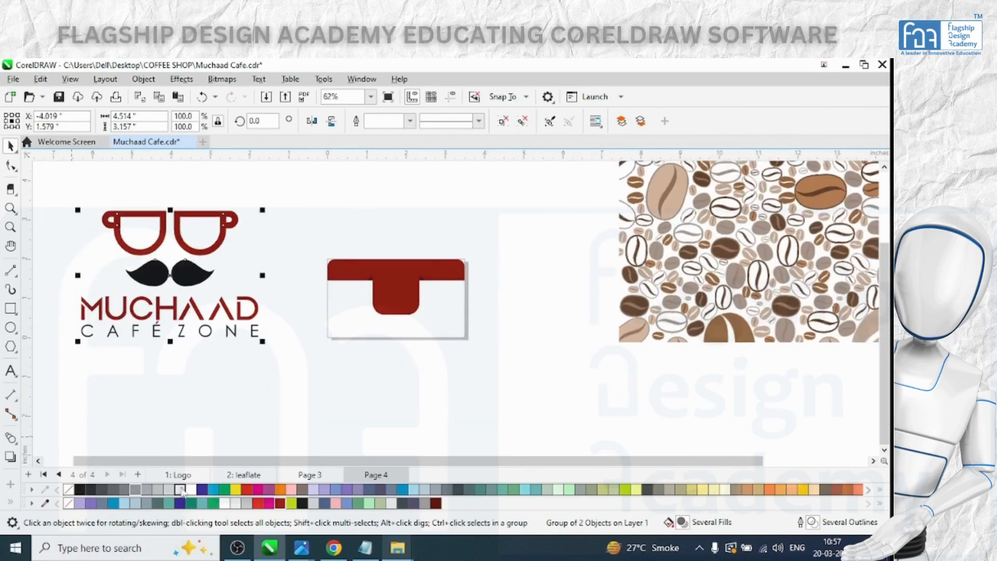
left_click(191, 490)
key("ctrl+z")
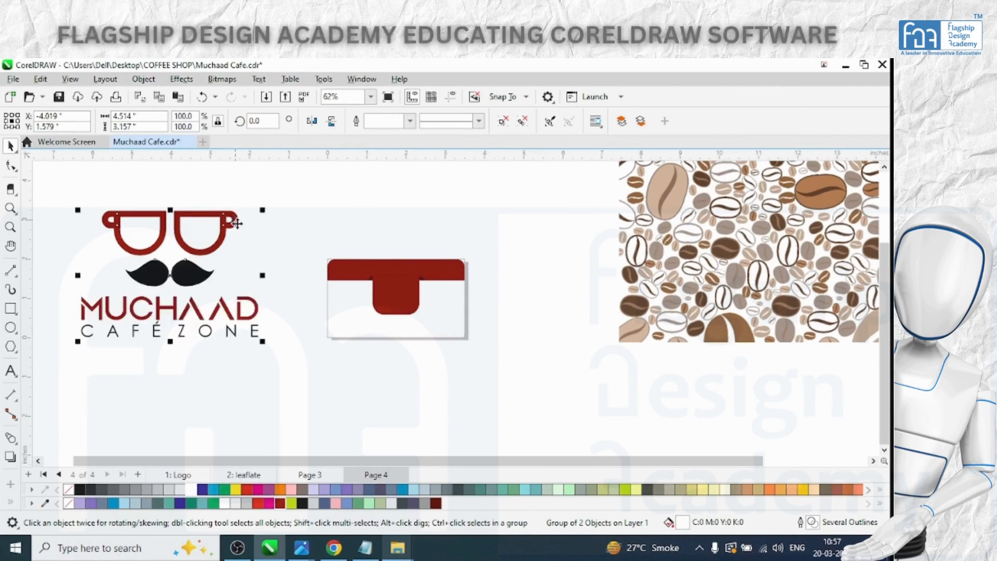
Ungroup the logo and its nested group so the cups, moustache and lettering are separate, and select the cups.
right_click(234, 221)
left_click(283, 172)
left_click(92, 203)
left_click_drag(90, 198, 271, 264)
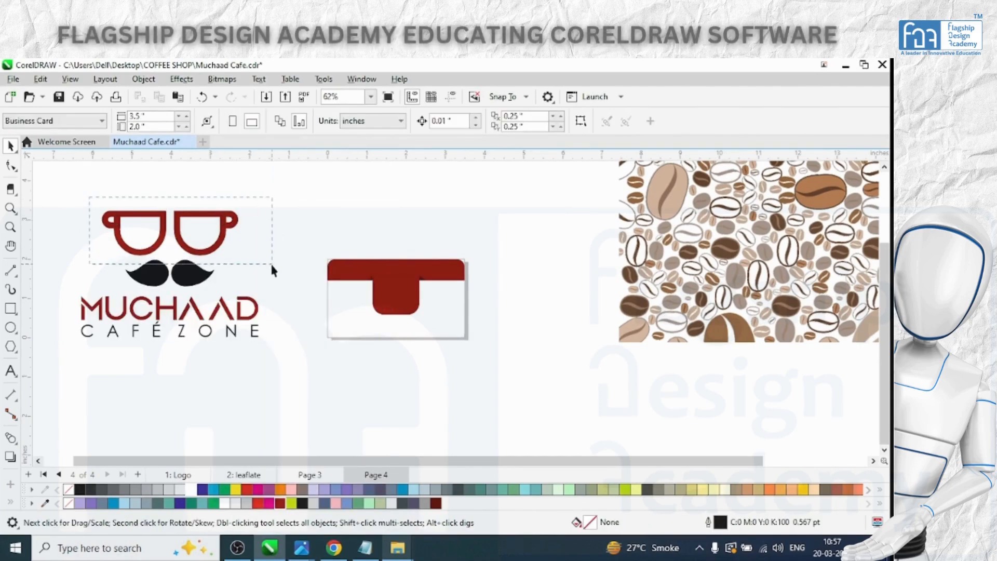
left_click(161, 248)
scroll(162, 247, "up", 1)
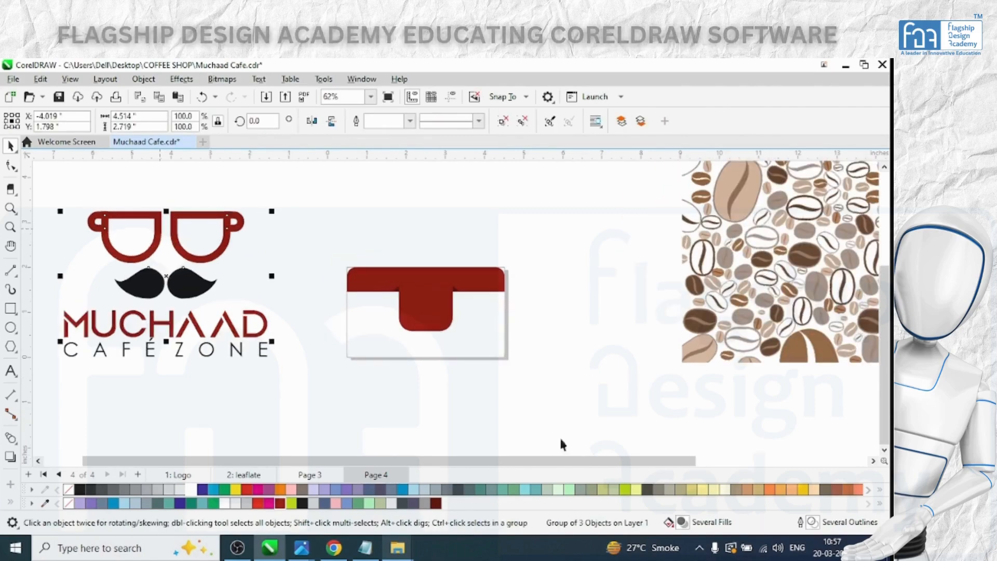
right_click(147, 255)
left_click(182, 173)
left_click(221, 234)
left_click(220, 232)
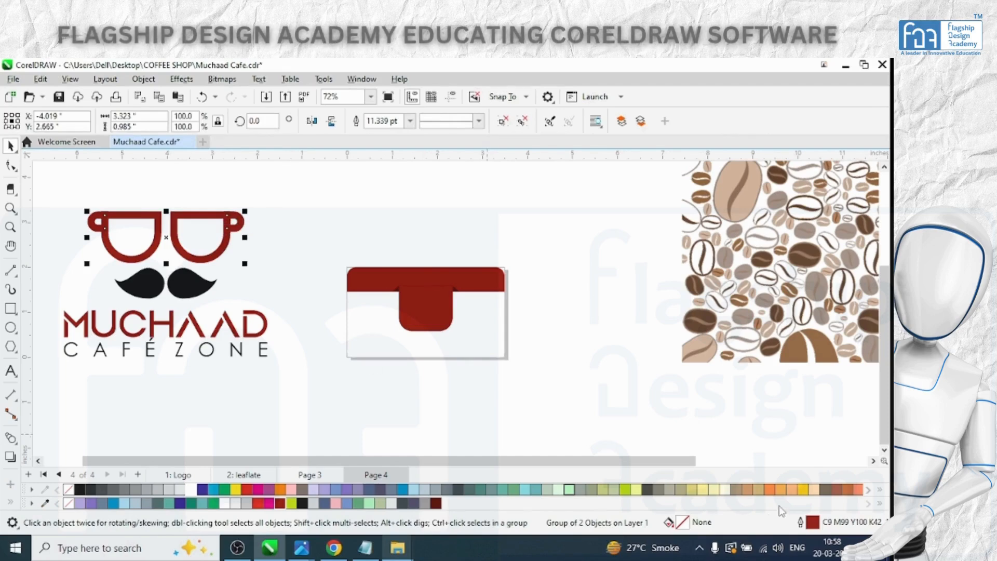
left_click(106, 80)
mouse_move(142, 83)
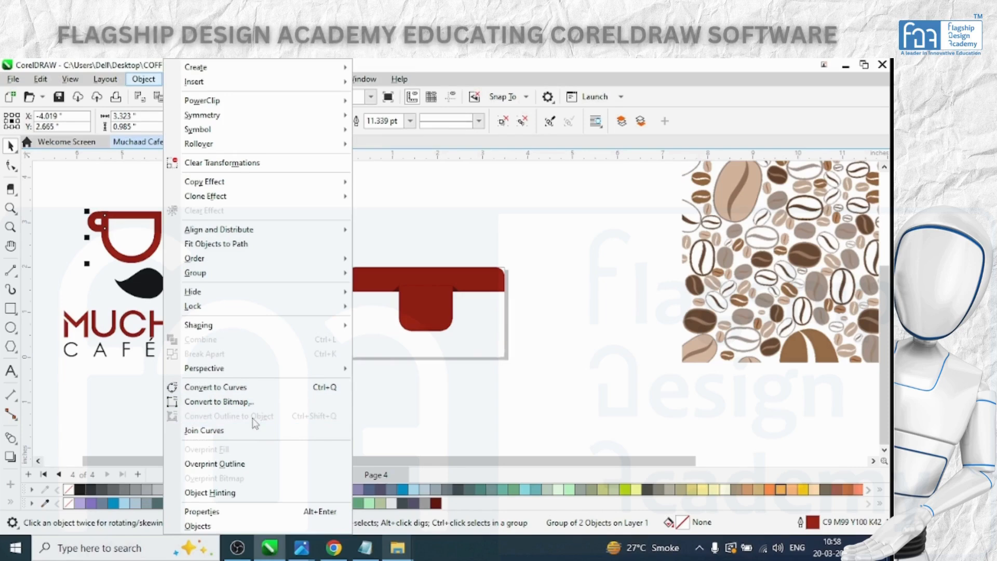
left_click(115, 244)
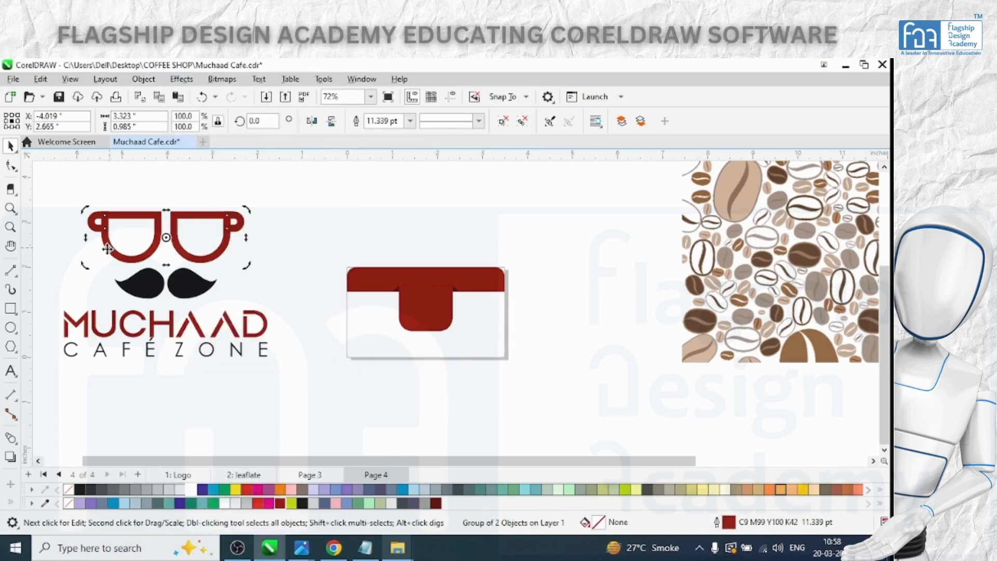
right_click(107, 247)
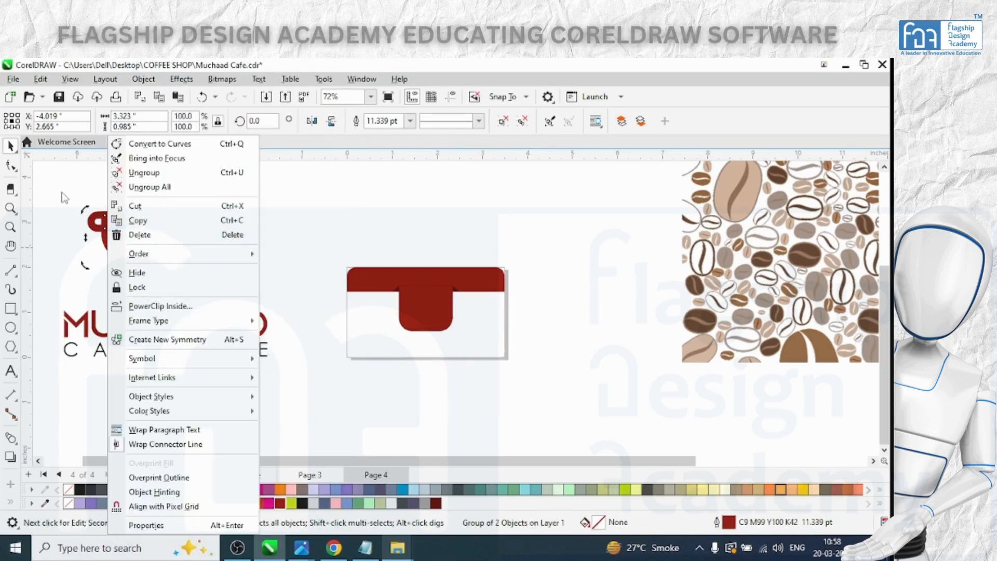
left_click(107, 223)
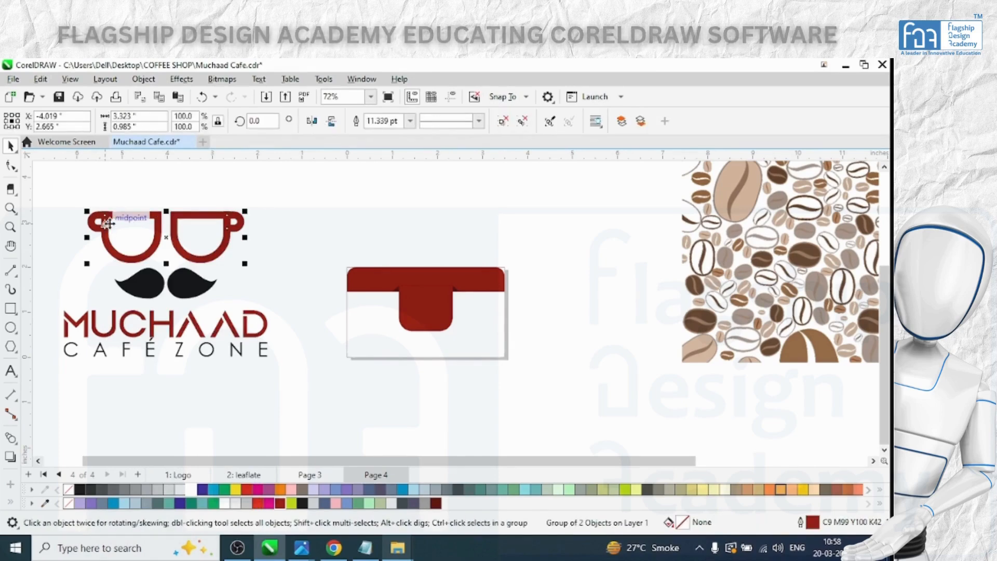
right_click(108, 224)
left_click(93, 236)
Colour the cups' outlines white and fill the moustache, MUCHAAD and CAFÉ ZONE lettering with white.
left_click(104, 236)
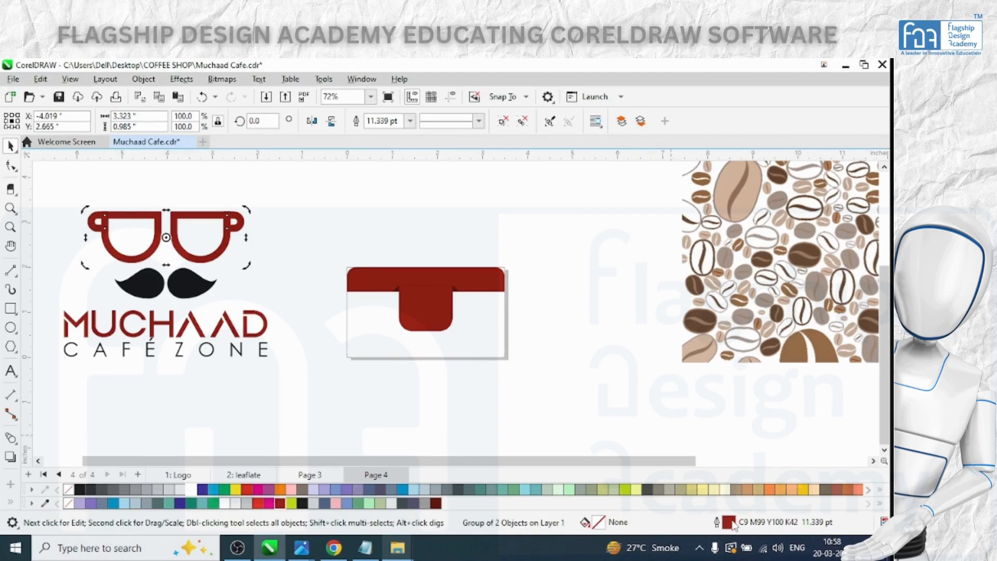
key("Delete")
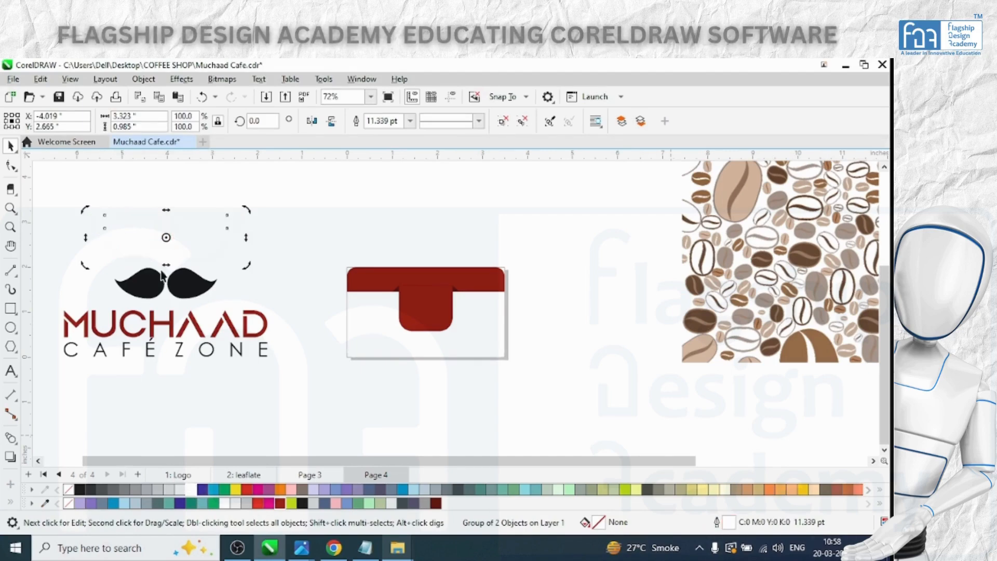
left_click(156, 282)
left_click(162, 329, "shift")
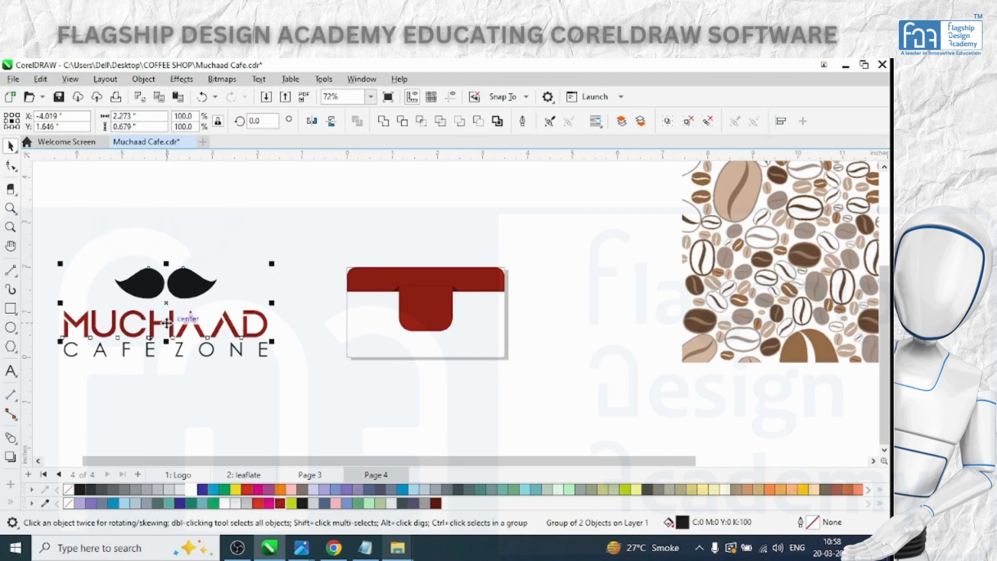
left_click(181, 361, "shift")
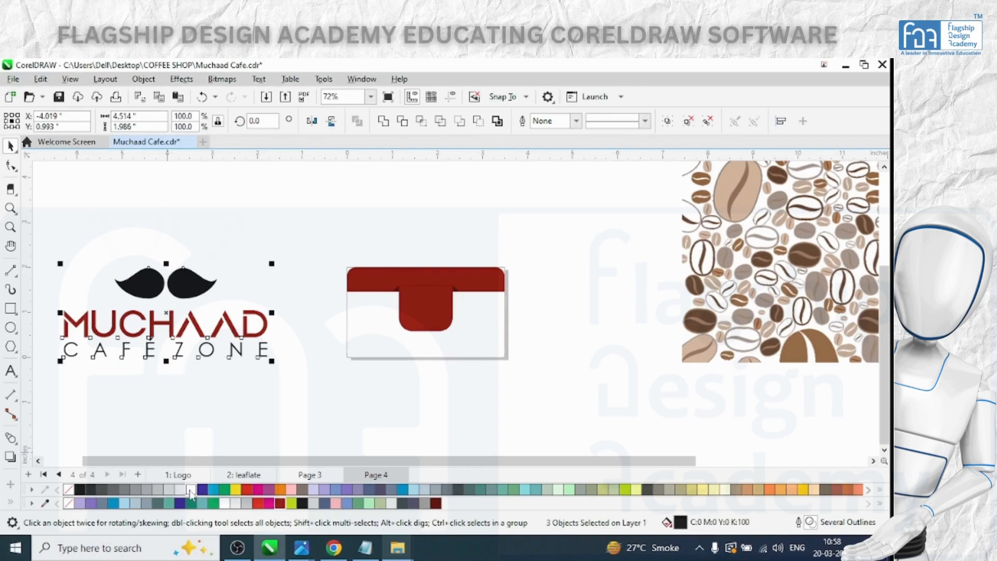
left_click(199, 241)
Regroup the white logo parts, scale the group to about 1.3 x 0.9 inches and centre it on the page.
scroll(199, 241, "down", 1)
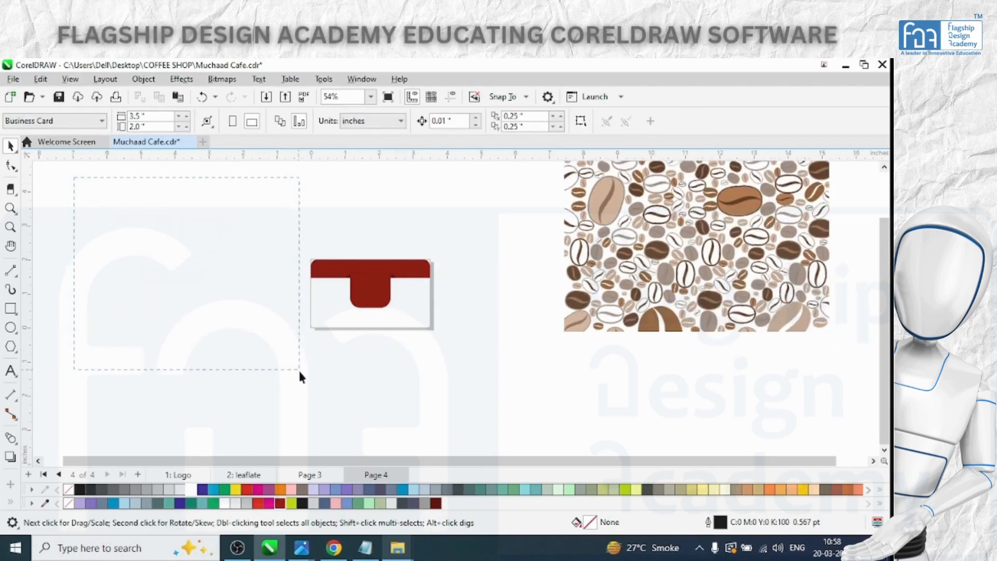
left_click_drag(299, 372, 299, 372)
key("ctrl+g")
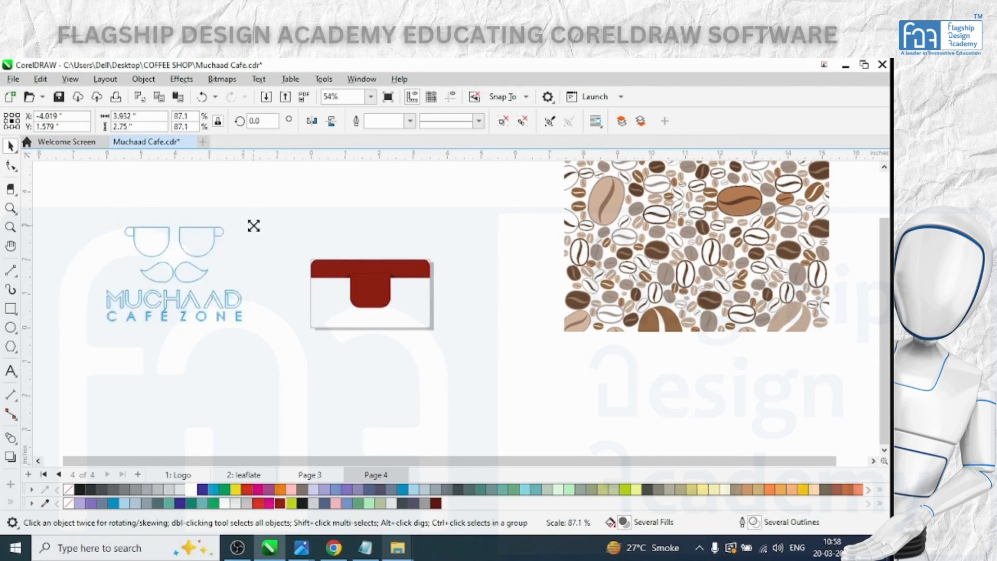
key("p")
scroll(372, 285, "up", 1)
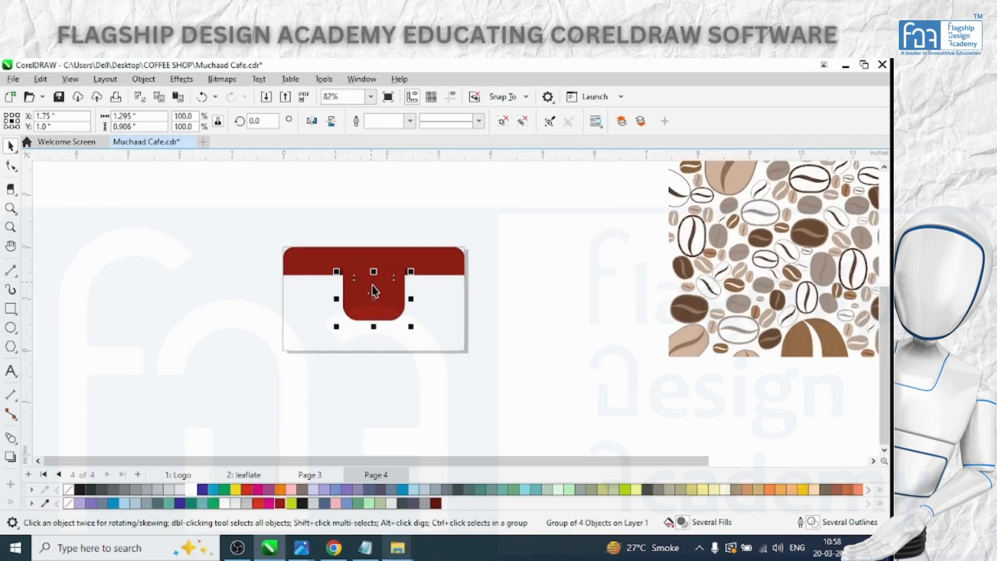
Shrink the white logo to about 0.9 x 0.63 inches so it fits inside the red tab.
scroll(372, 285, "up", 5)
scroll(508, 249, "up", 3)
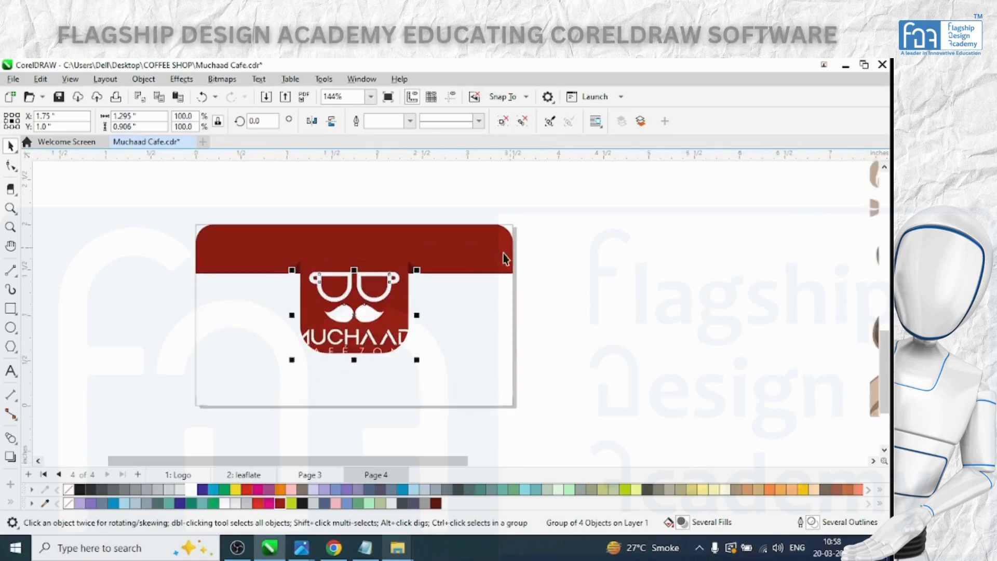
left_click_drag(395, 282, 371, 297)
left_click(452, 353)
Stretch the red tab downward to about 1.24 inches tall and shift the logo down within it.
key("alt+Tab")
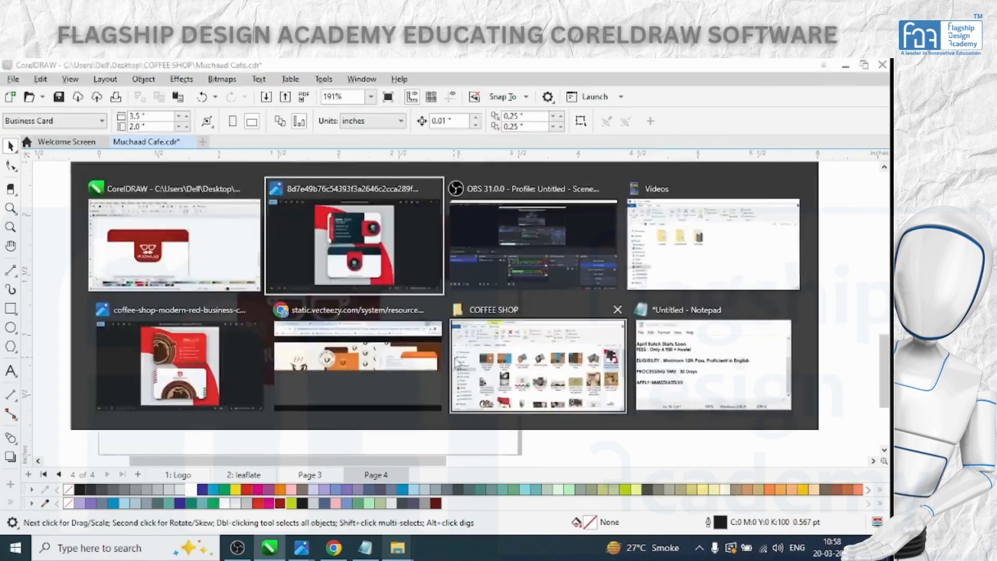
key("alt+Tab")
left_click(371, 341)
left_click_drag(308, 390, 310, 418)
scroll(592, 338, "down", 1)
scroll(257, 363, "up", 1)
left_click(491, 330)
left_click_drag(352, 328, 353, 340)
left_click(17, 438)
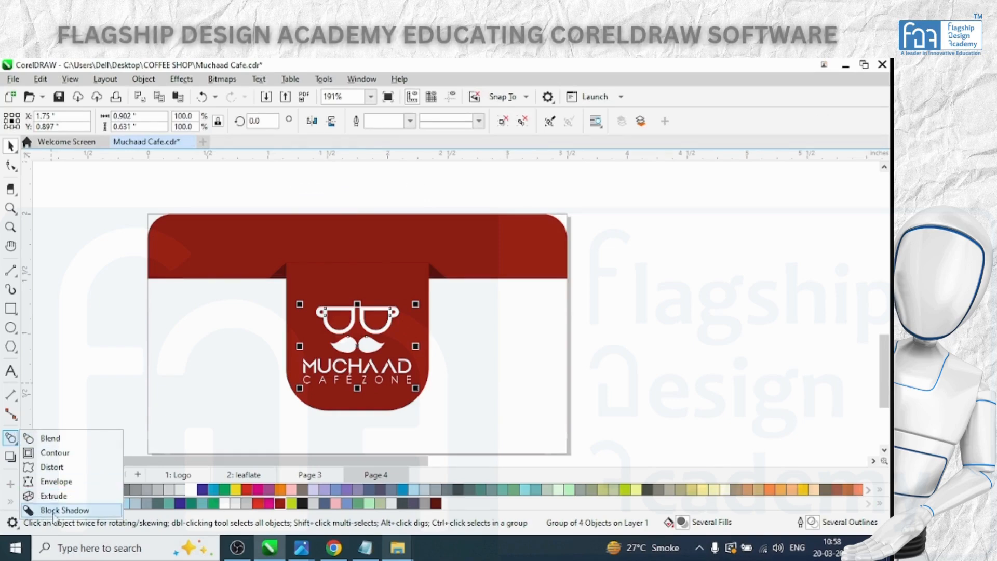
left_click(10, 457)
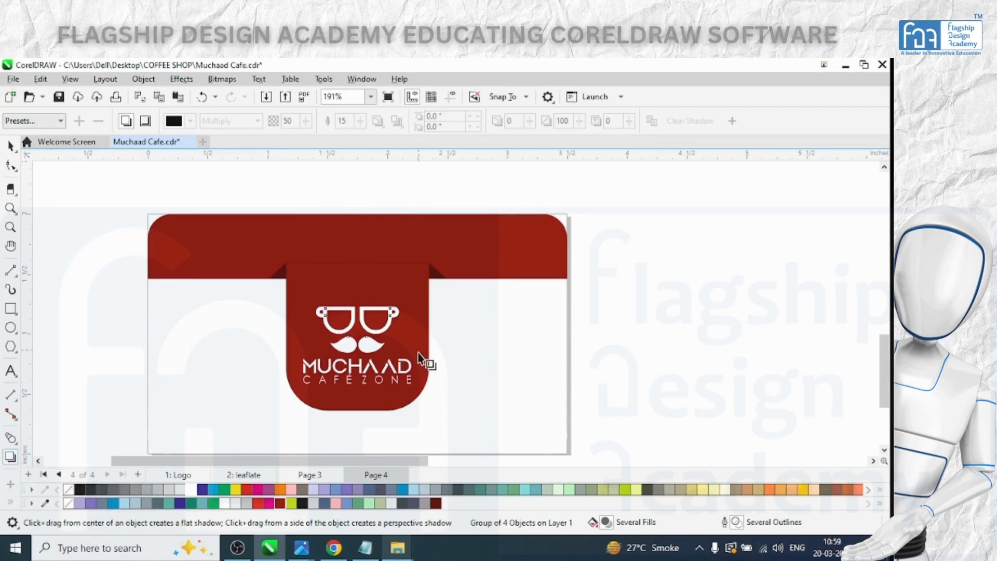
left_click(10, 145)
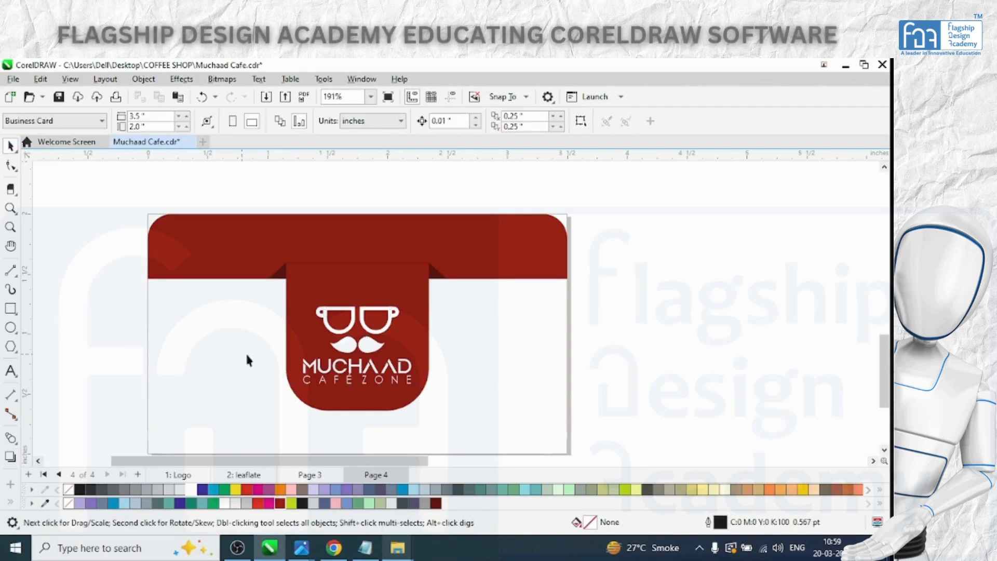
Set the radius of both bottom corners of the red tab to 0.5 inches.
left_click(326, 402)
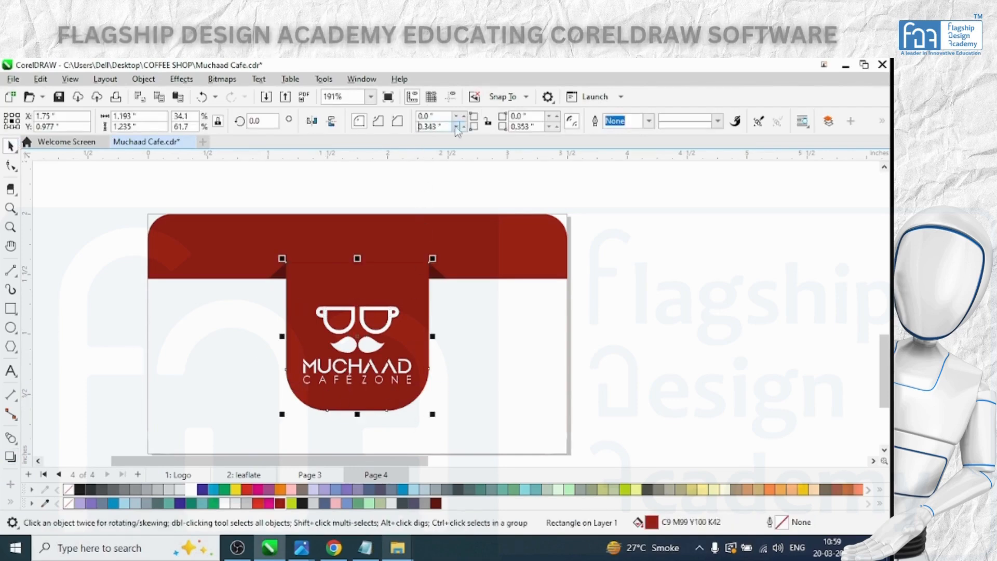
left_click_drag(429, 130, 190, 135)
type(".")
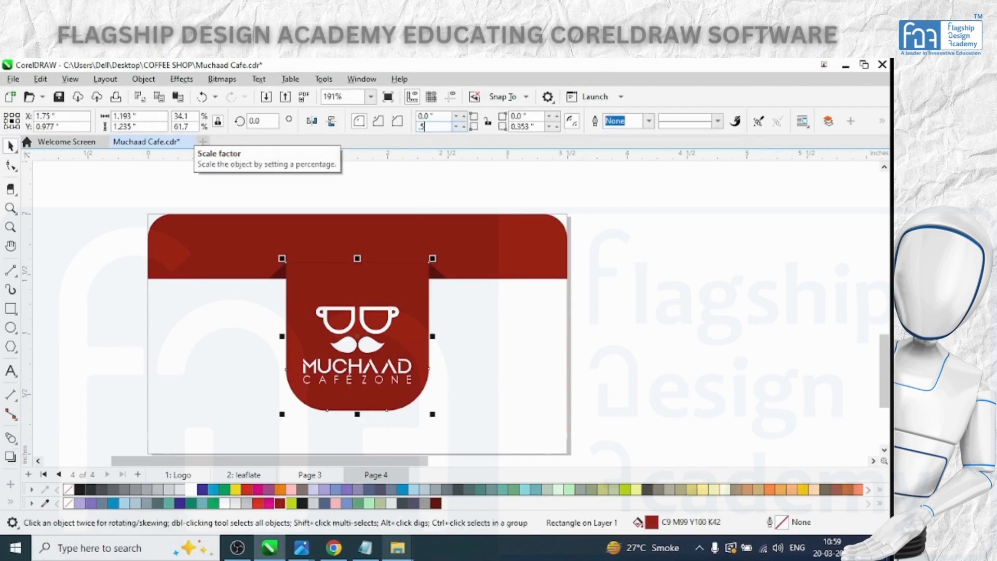
type("5")
left_click_drag(535, 129, 404, 133)
type(".5")
key("Return")
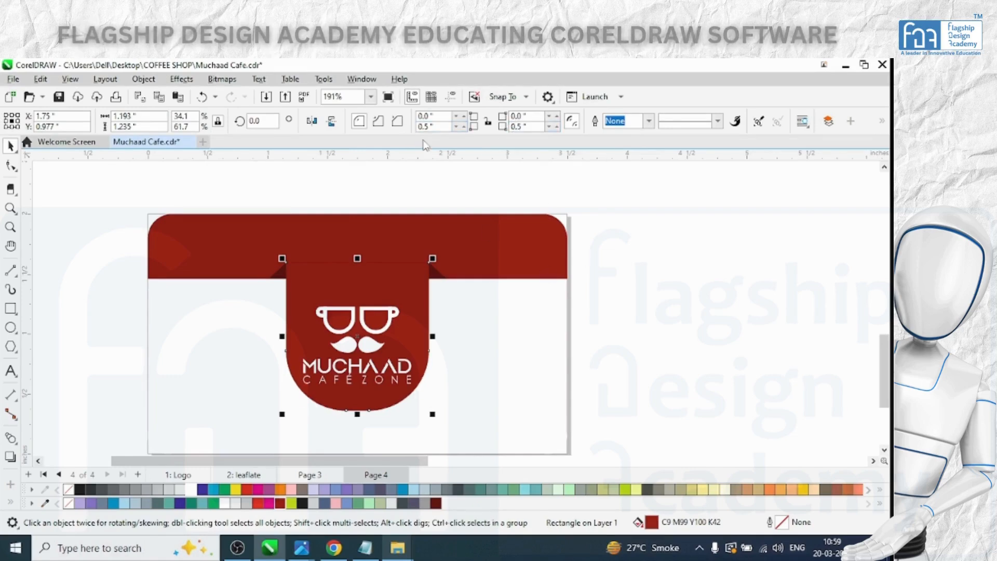
Enlarge only the red tab's bottom-left corner radius to 0.6 inches.
left_click(465, 127)
left_click(465, 126)
left_click(465, 127)
left_click(465, 127)
left_click(465, 126)
left_click(465, 127)
left_click_drag(439, 129, 331, 126)
type(".6")
key("Return")
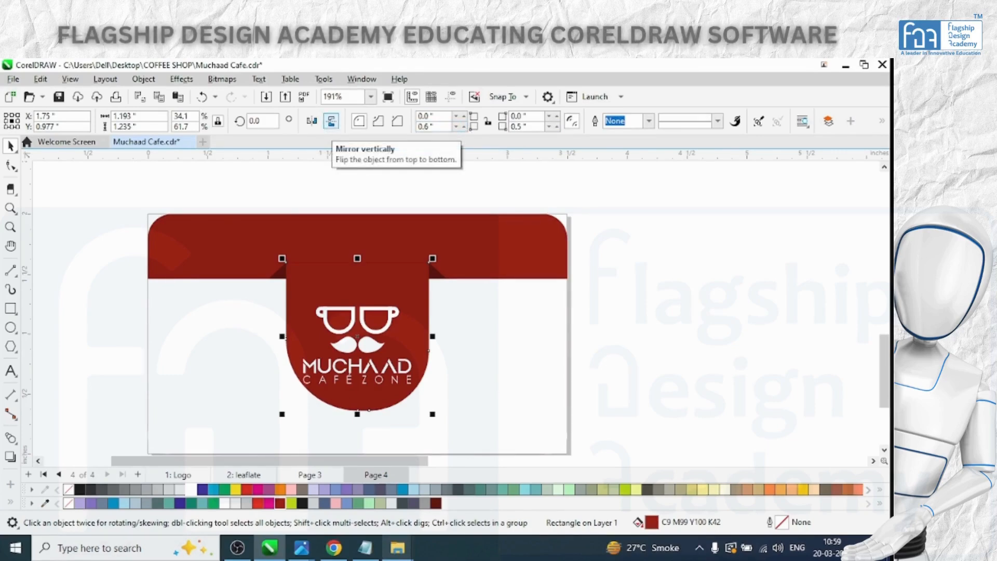
Undo the recent corner radius changes on the red tab.
key("ctrl+z")
key("ctrl+z")
key("ctrl+z")
key("ctrl+z")
key("ctrl+z")
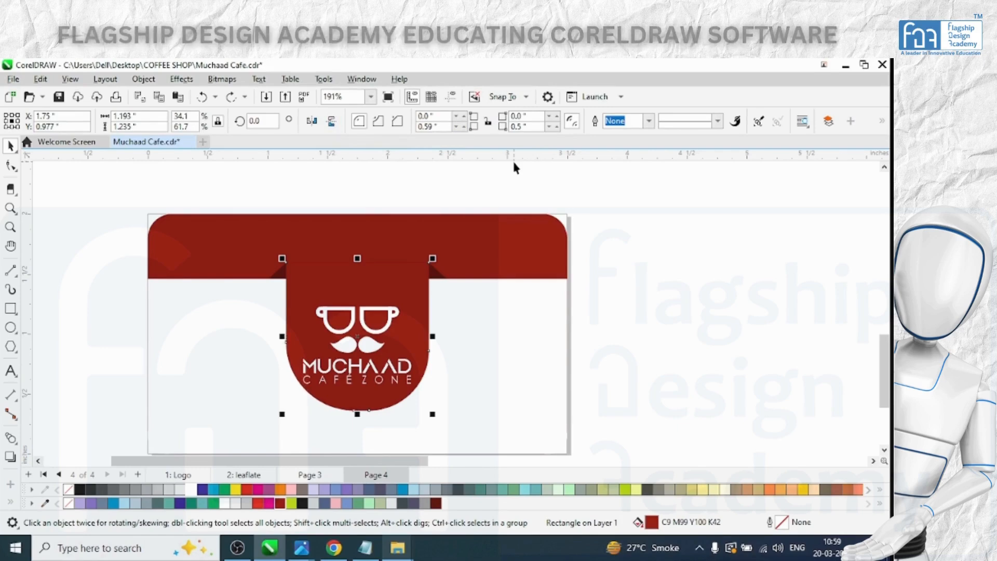
key("ctrl+z")
key("ctrl+z")
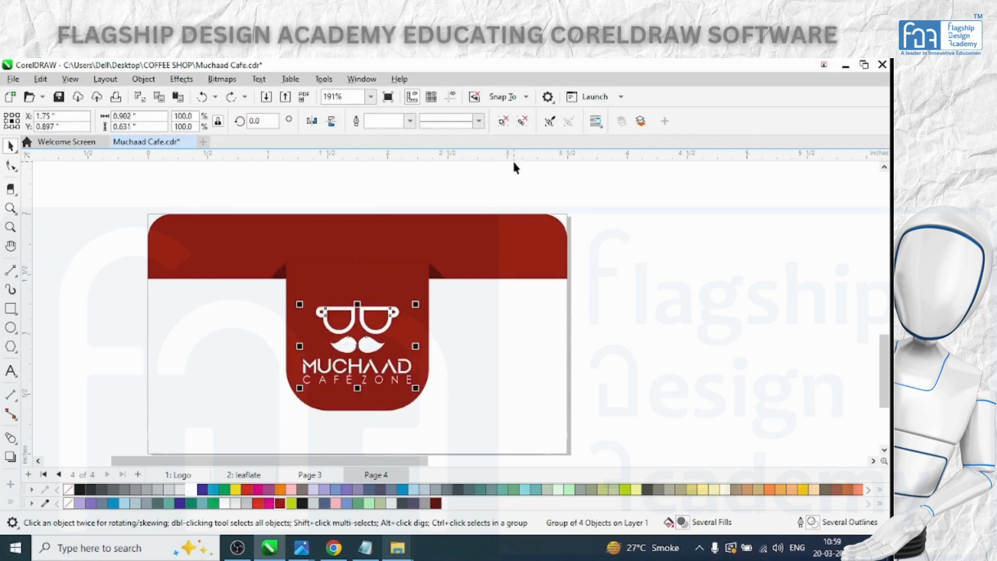
Shorten the red tab from its bottom edge to about 1.12 inches tall, just below the logo.
left_click(584, 236)
left_click(340, 410)
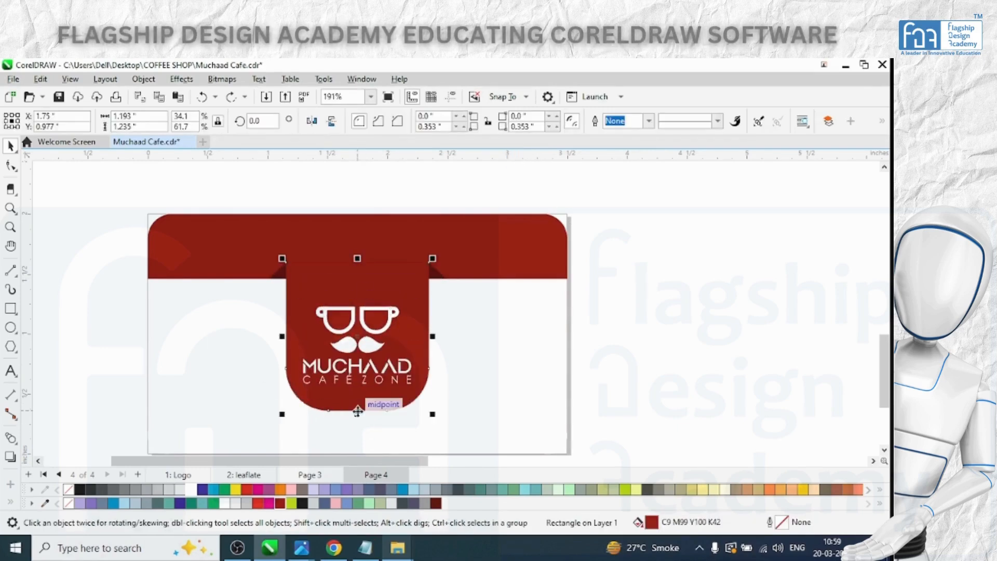
left_click_drag(357, 414, 357, 400)
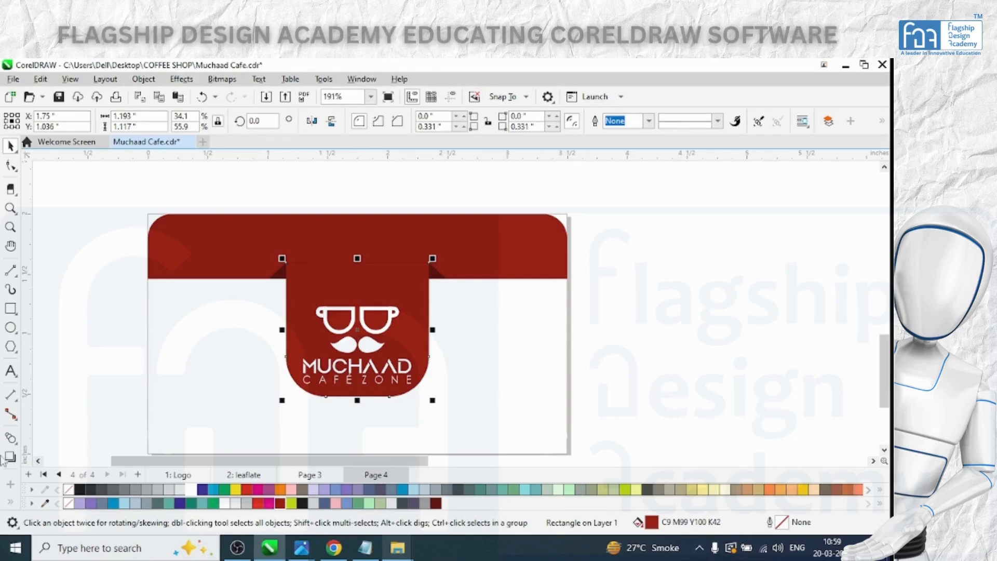
Add a black drop shadow to the red tab, cast horizontally from its right edge to its left edge.
left_click(10, 456)
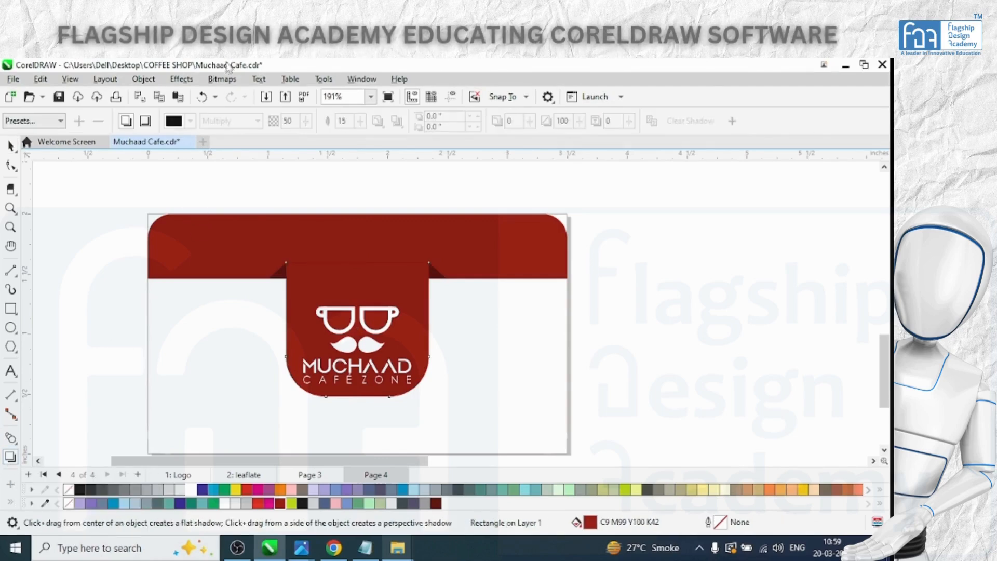
left_click(182, 80)
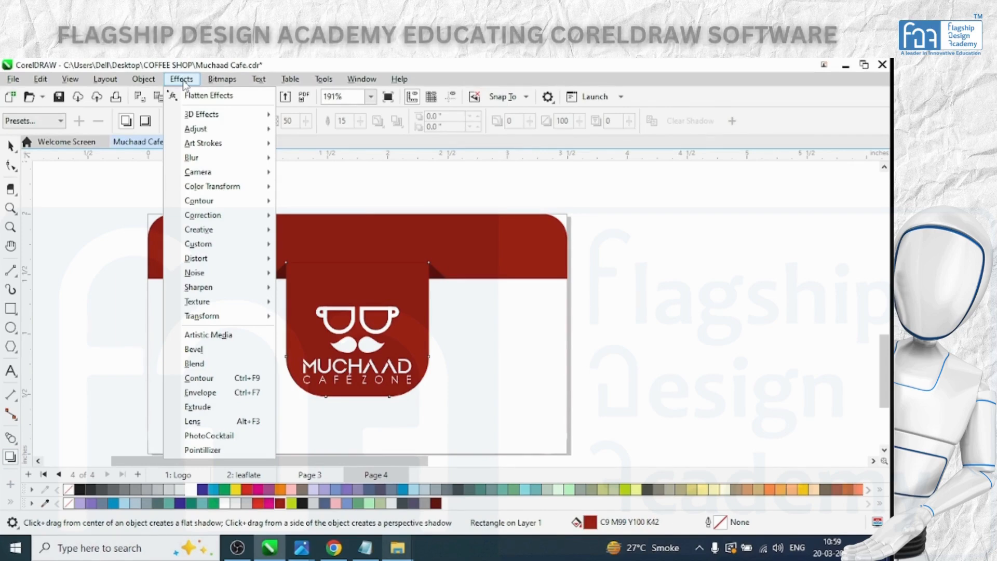
mouse_move(202, 133)
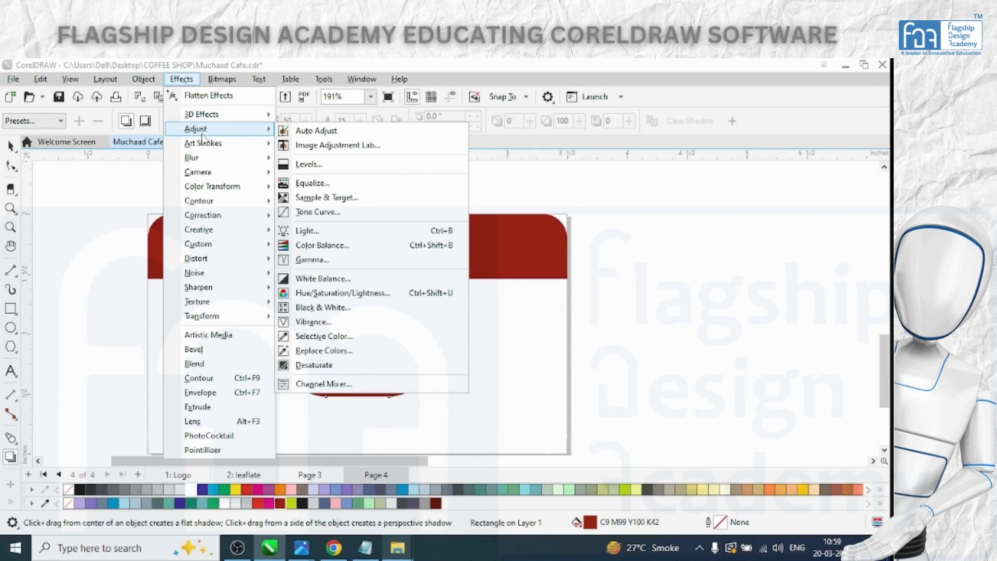
mouse_move(210, 116)
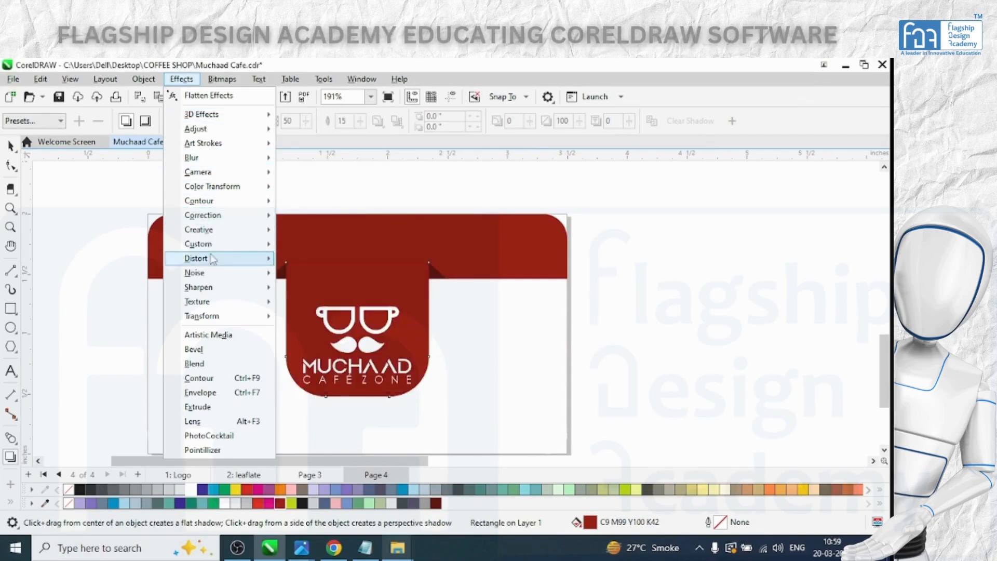
mouse_move(218, 235)
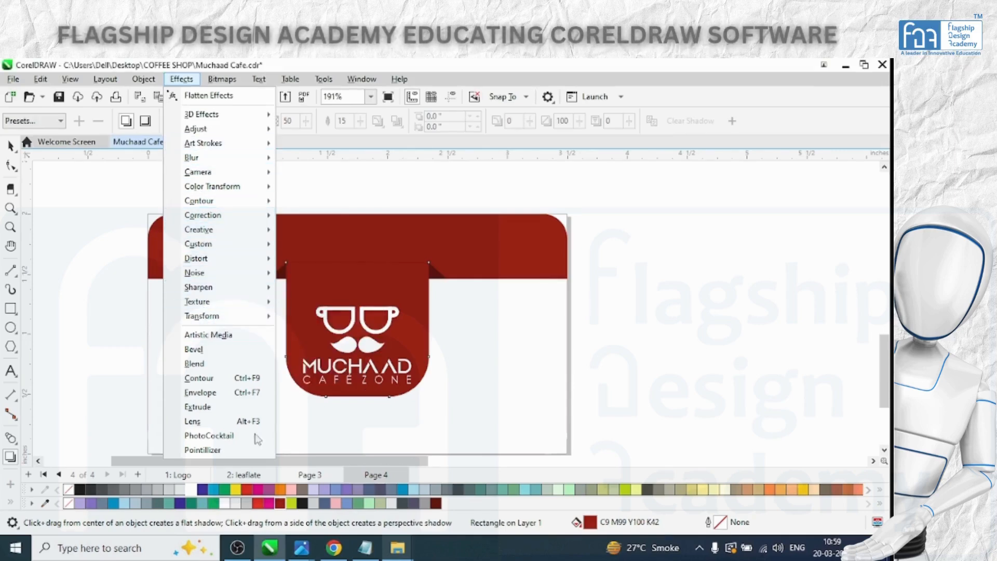
left_click(419, 307)
left_click_drag(429, 330, 291, 331)
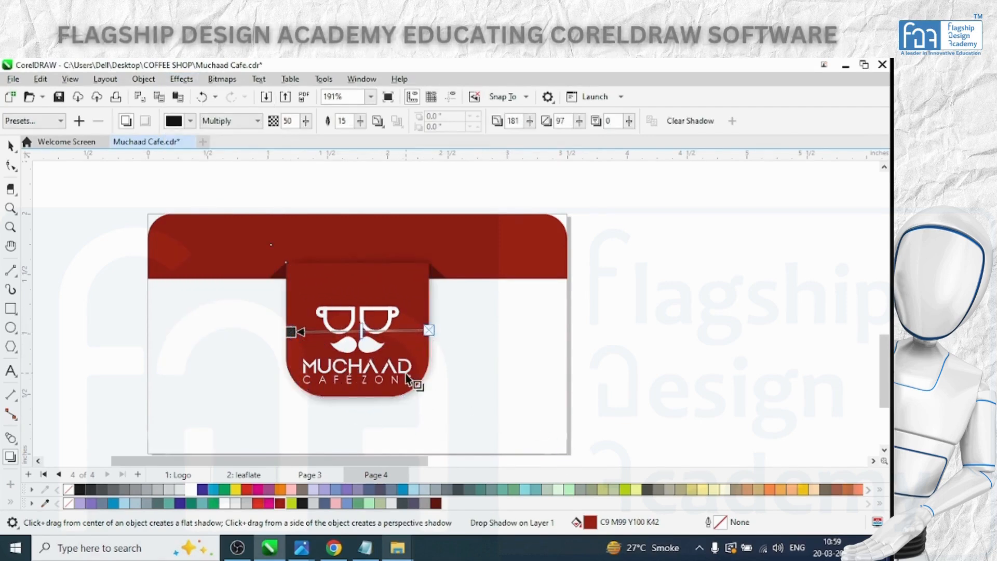
Apply the Perspective Top Left shadow preset to the red tab and redirect the shadow almost straight up, at about 88 degrees with a stretch of 88.
left_click(32, 120)
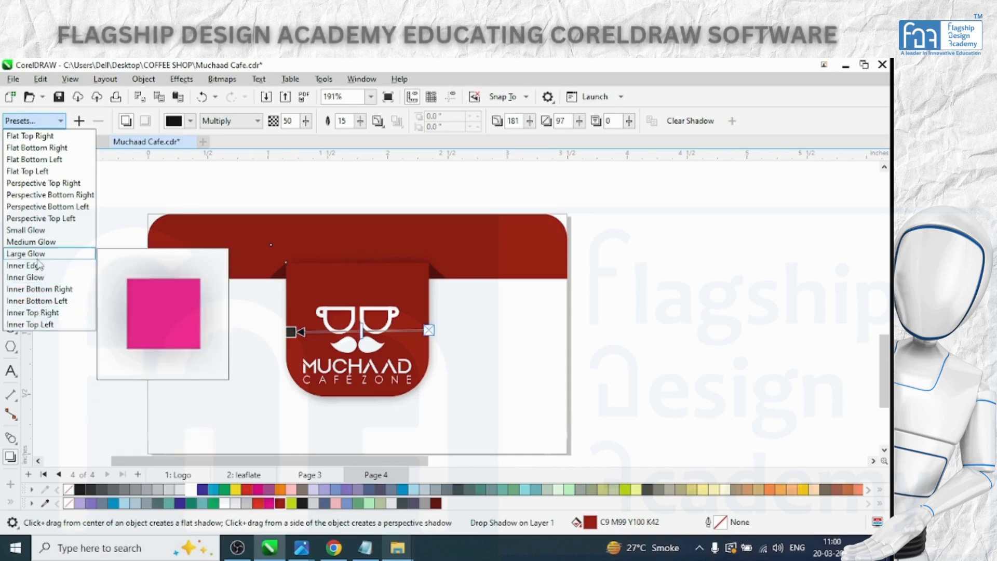
left_click(56, 220)
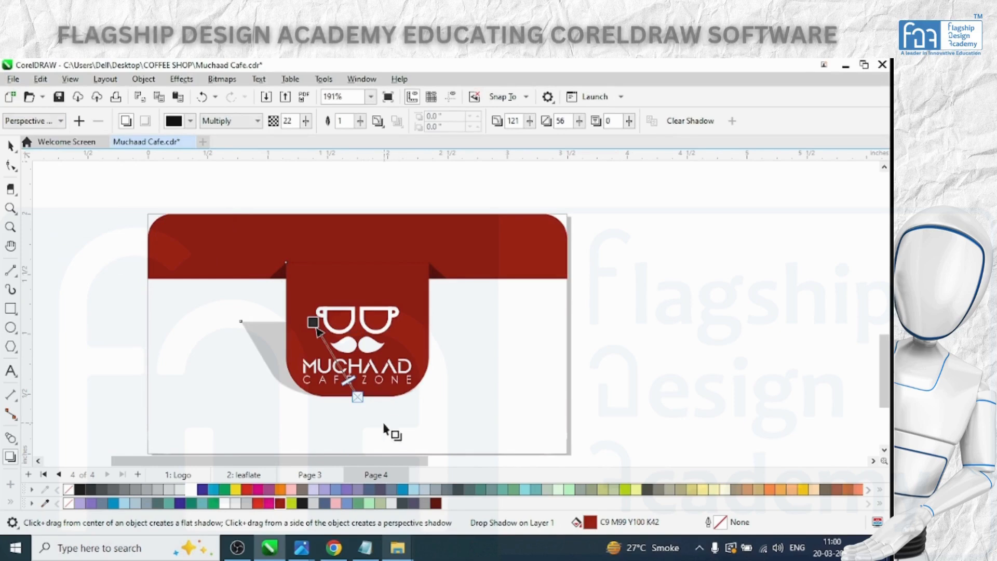
left_click_drag(313, 322, 361, 270)
left_click_drag(360, 393, 362, 279)
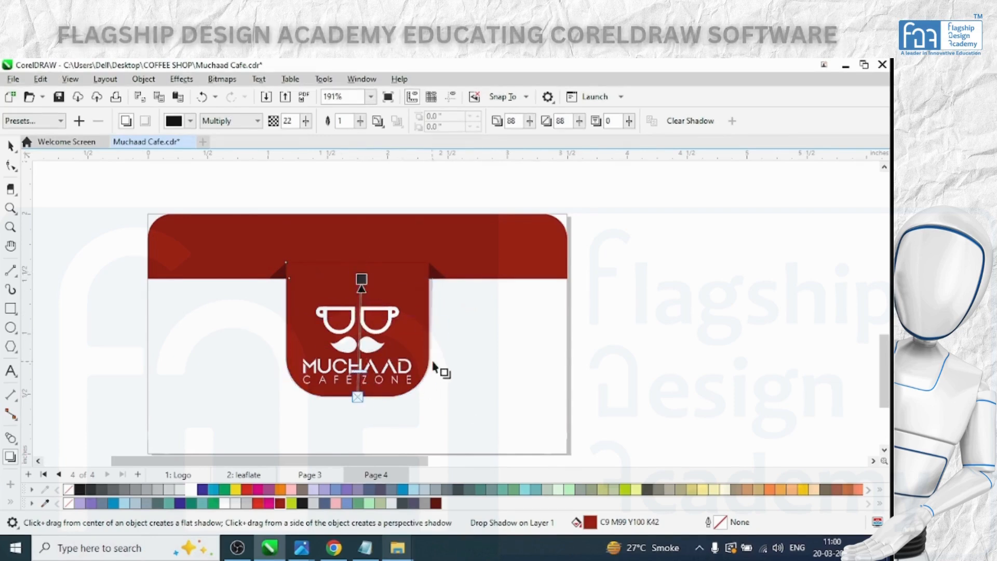
left_click(228, 121)
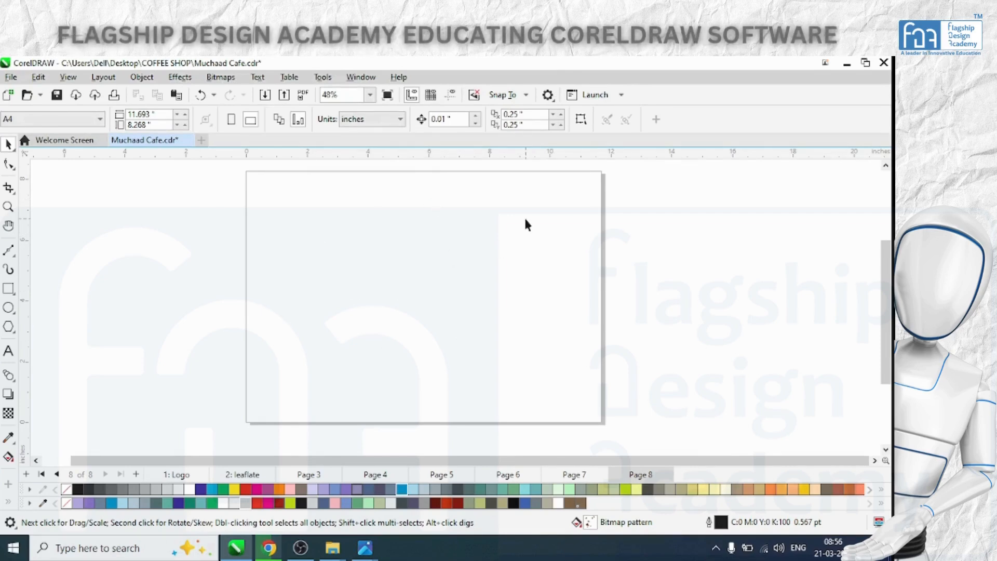
Switch to Photos and examine the two-fold brochure references: the page layout with centre creasing, the front page and the mockup.
left_click(365, 548)
left_click(334, 494)
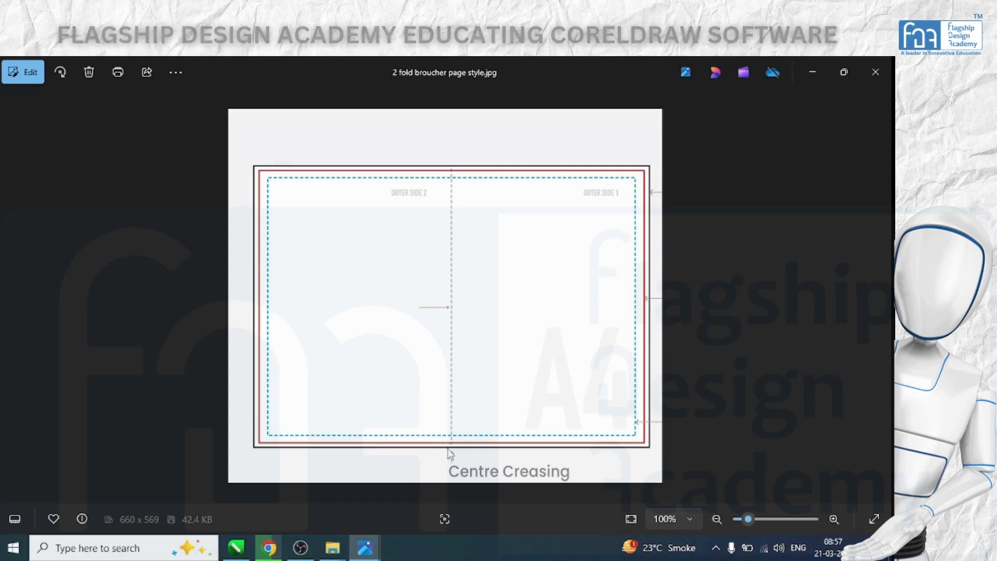
key("Right")
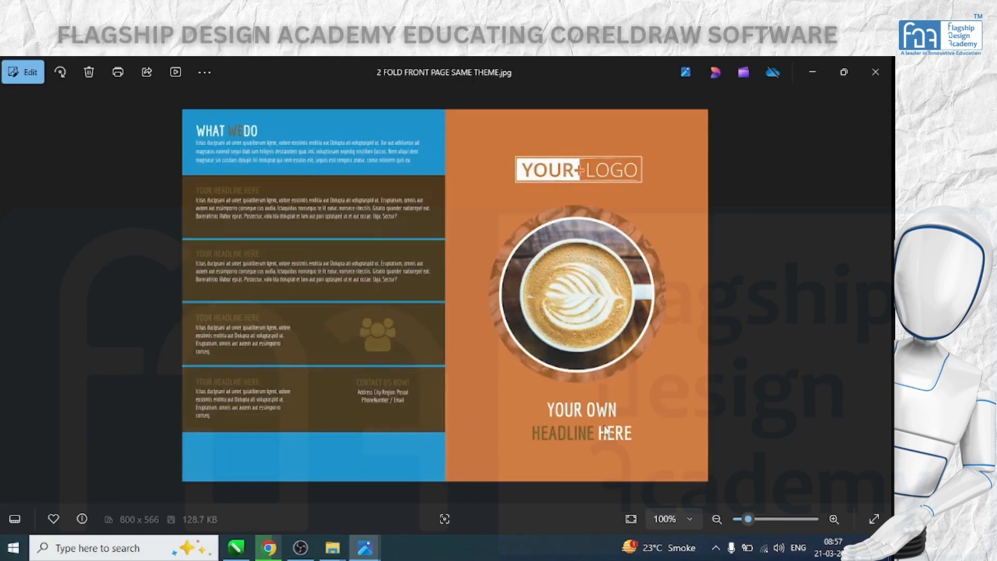
key("Right")
key("Right")
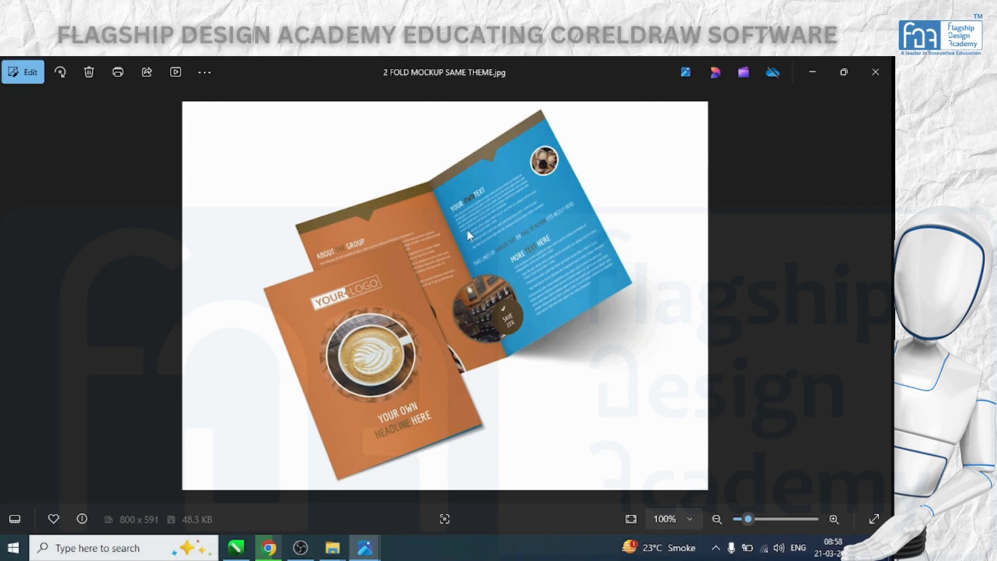
key("Right")
key("Right")
key("Left")
key("Left")
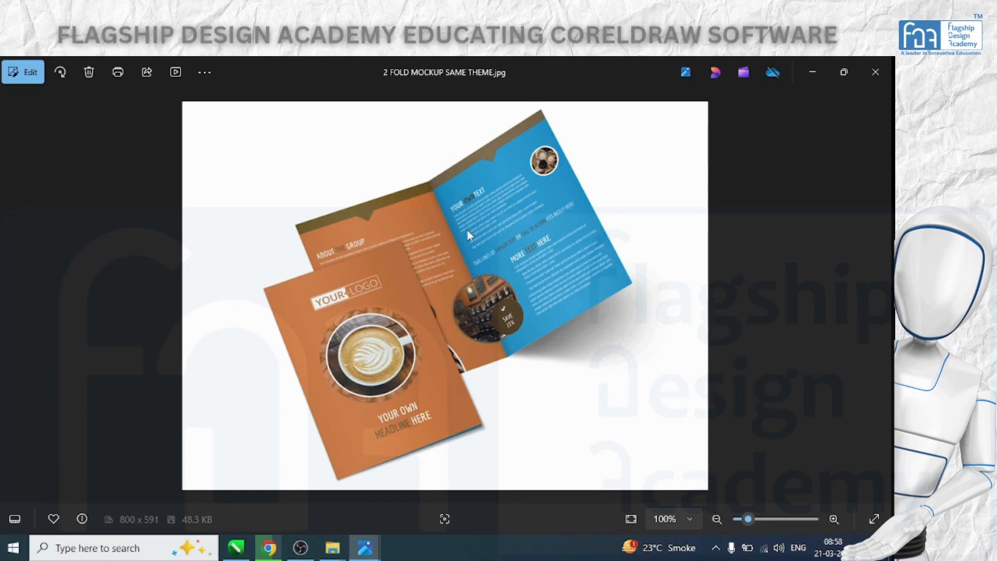
key("Right")
key("Right")
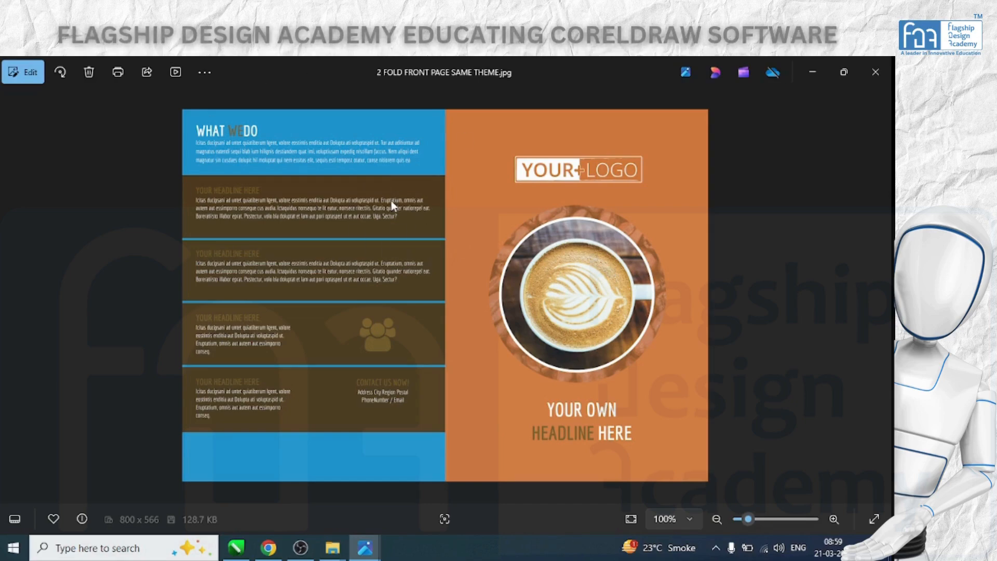
Switch to CorelDRAW and add the text "Pocket size - A4 size" in the empty area beside page 8.
left_click(236, 548)
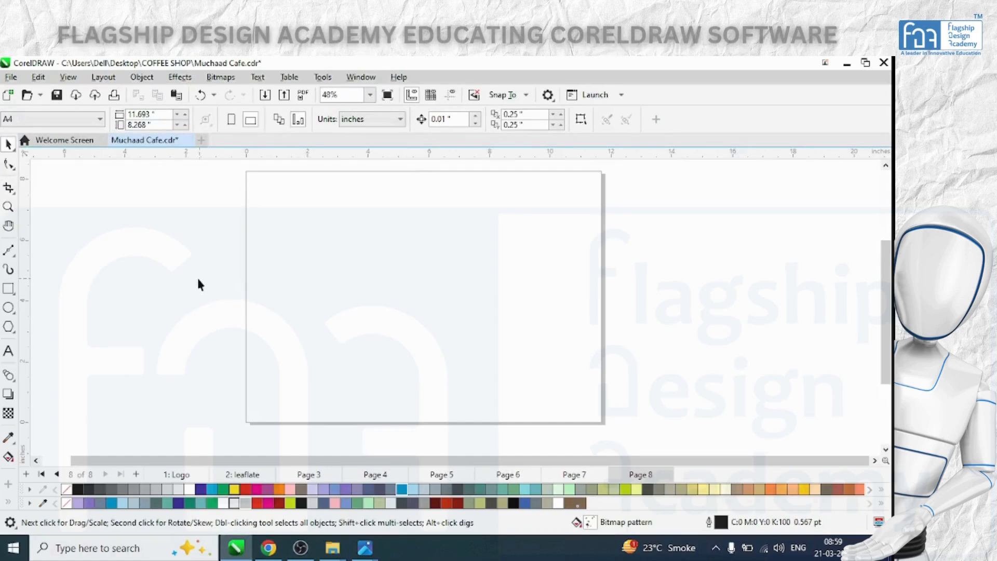
scroll(446, 297, "down", 1)
key("F8")
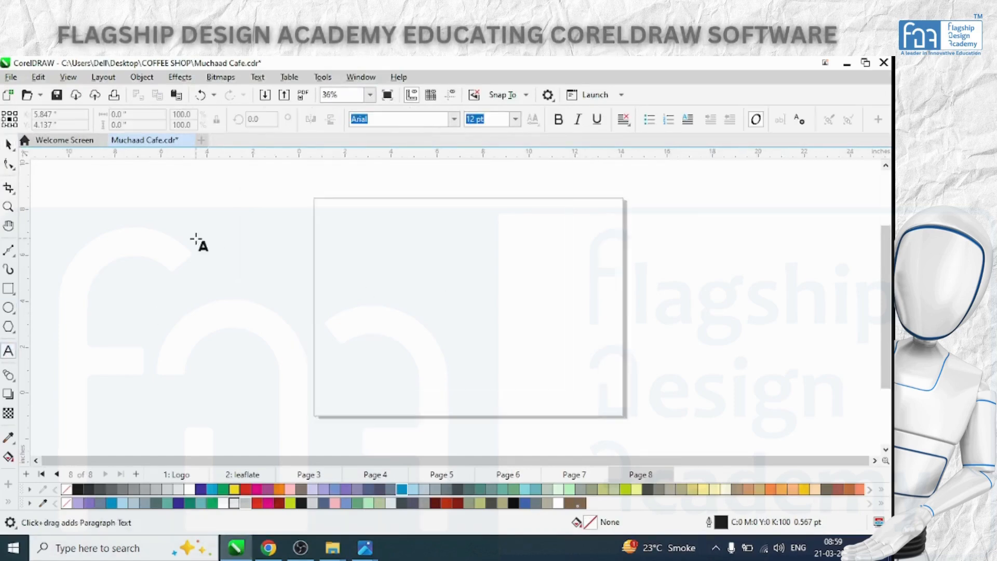
scroll(196, 241, "up", 2)
left_click(202, 242)
type("POcket")
key("BackSpace")
key("BackSpace")
key("BackSpace")
key("BackSpace")
key("BackSpace")
type("ocket size - A4 size")
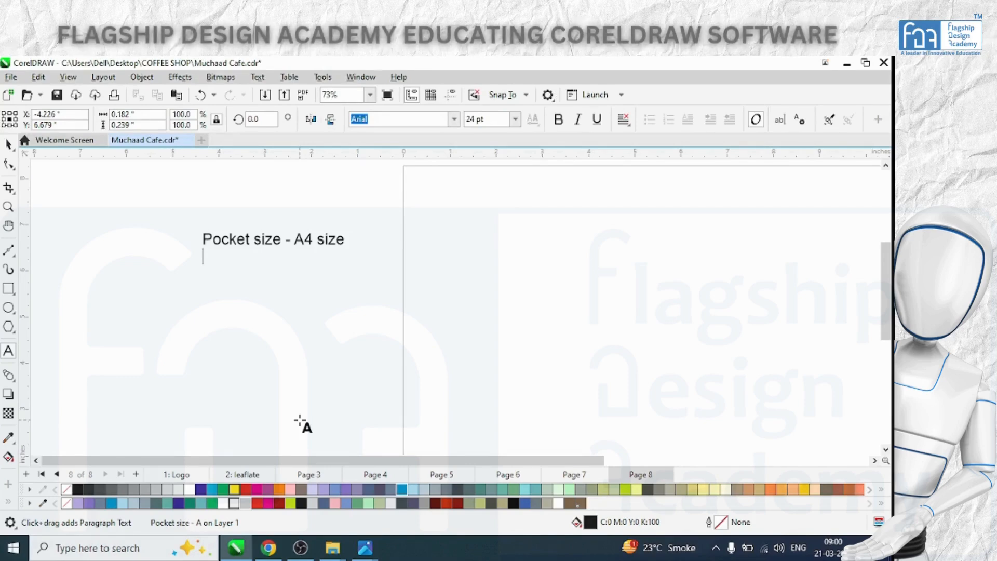
Add a second line to the size note reading "Manual size-A3 size".
type("M")
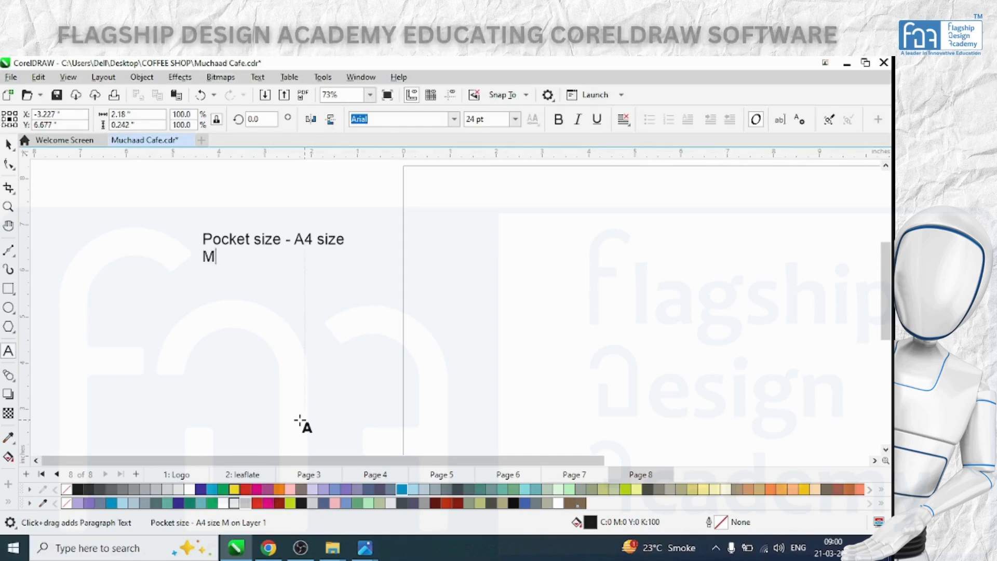
type("anual size-")
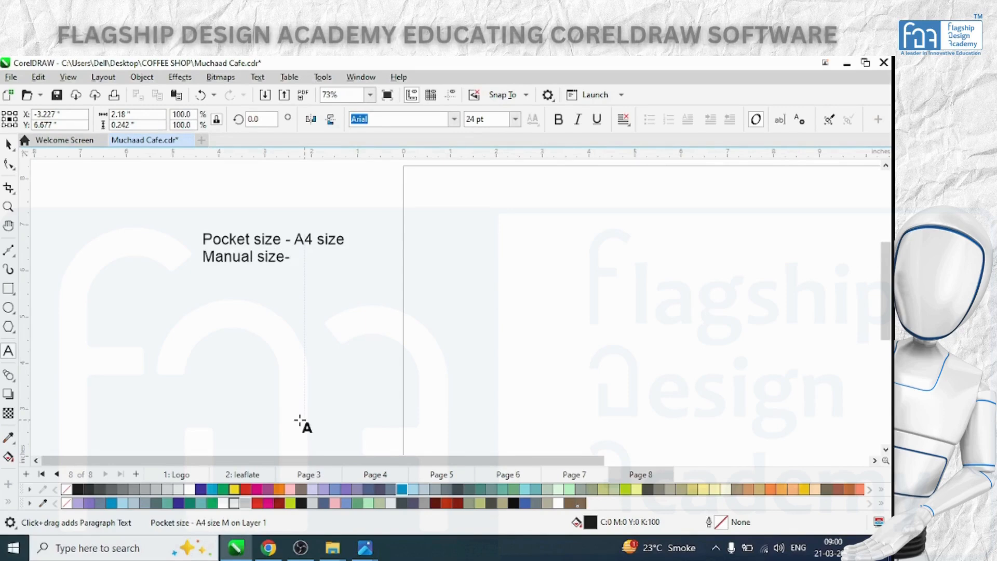
type("A3 size")
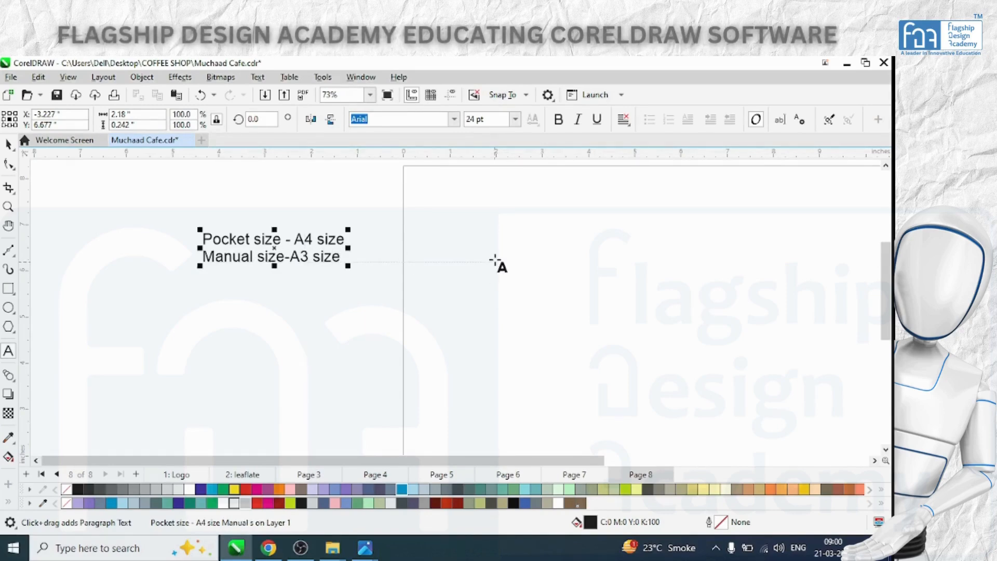
Check the two-fold brochure page style reference in Photos again, then return to CorelDRAW.
left_click(365, 548)
left_click(332, 487)
key("Right")
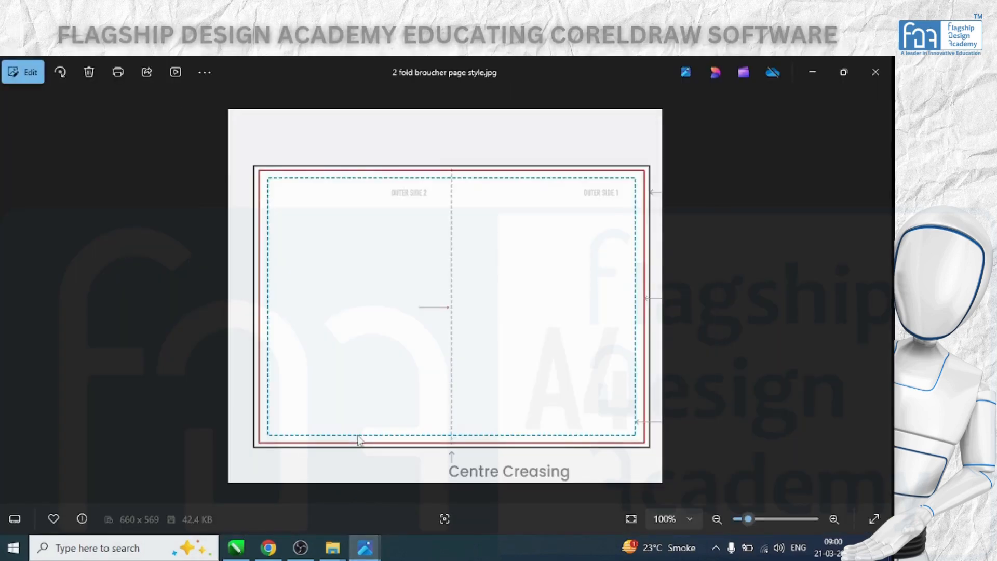
left_click(815, 73)
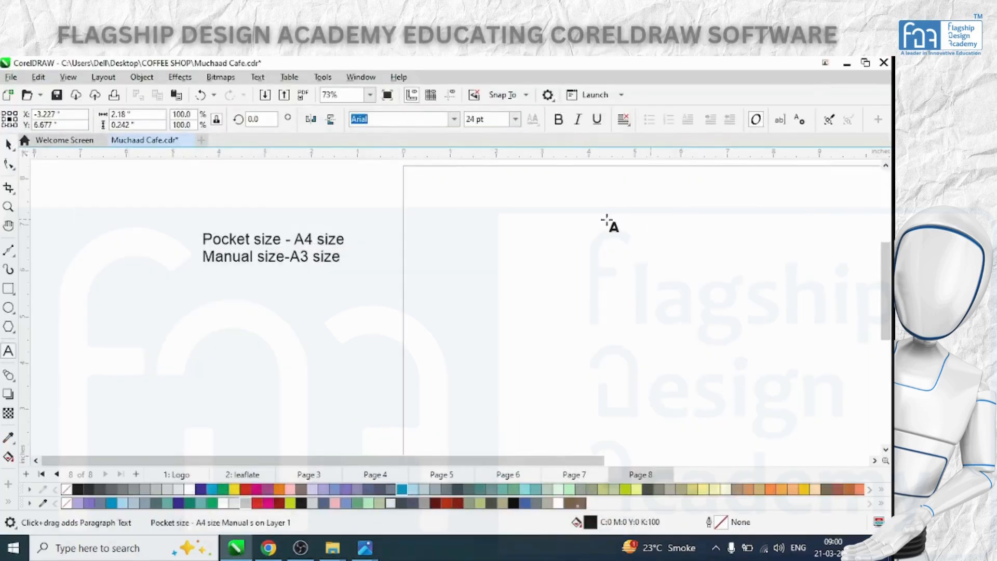
Move the two-line size note farther away from the page and deselect it.
left_click(8, 143)
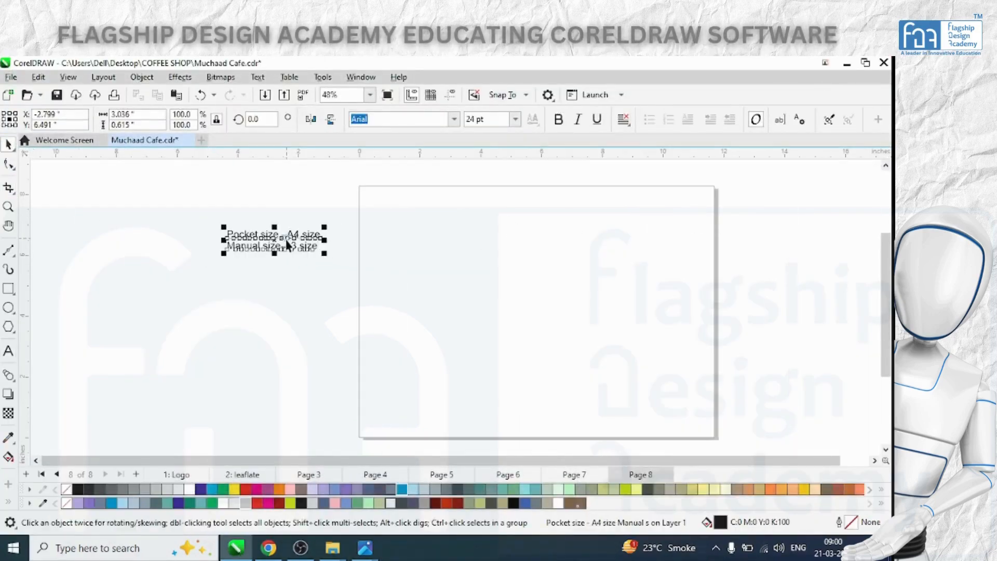
left_click_drag(288, 238, 178, 234)
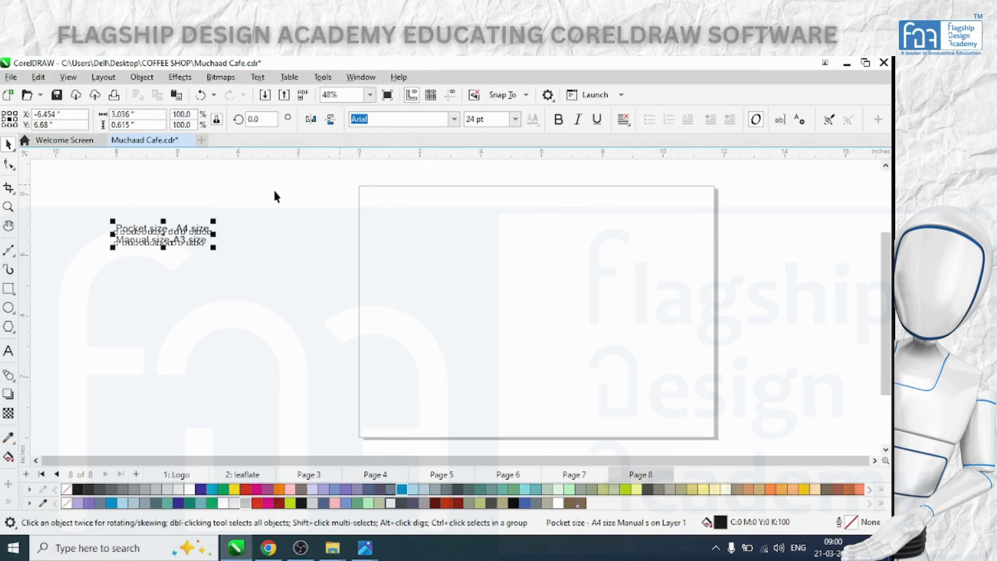
scroll(295, 186, "down", 1)
left_click(71, 230)
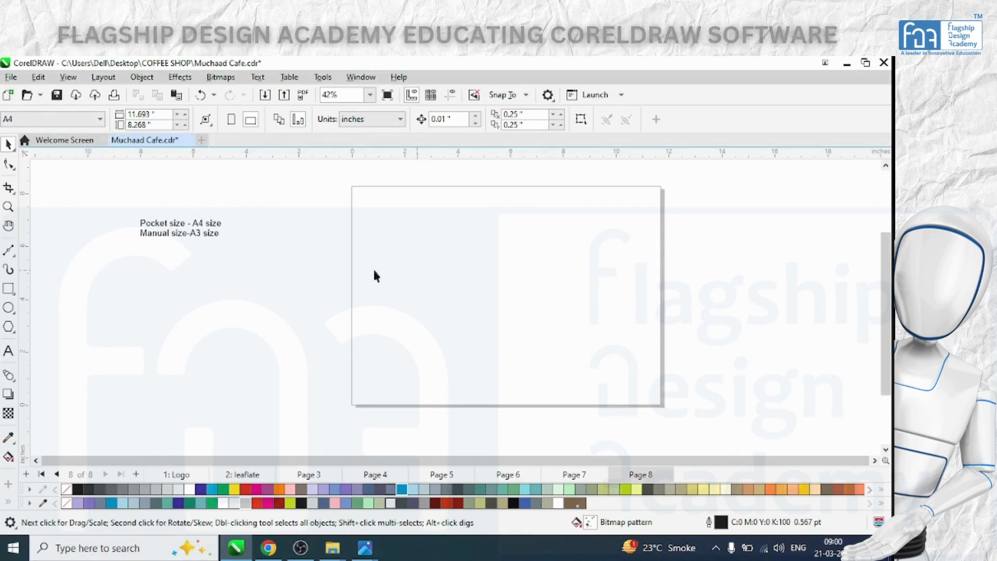
Create a page-sized rectangle on page 8, filled with light grey C9 M6 Y7 K0 and without an outline.
double_click(8, 290)
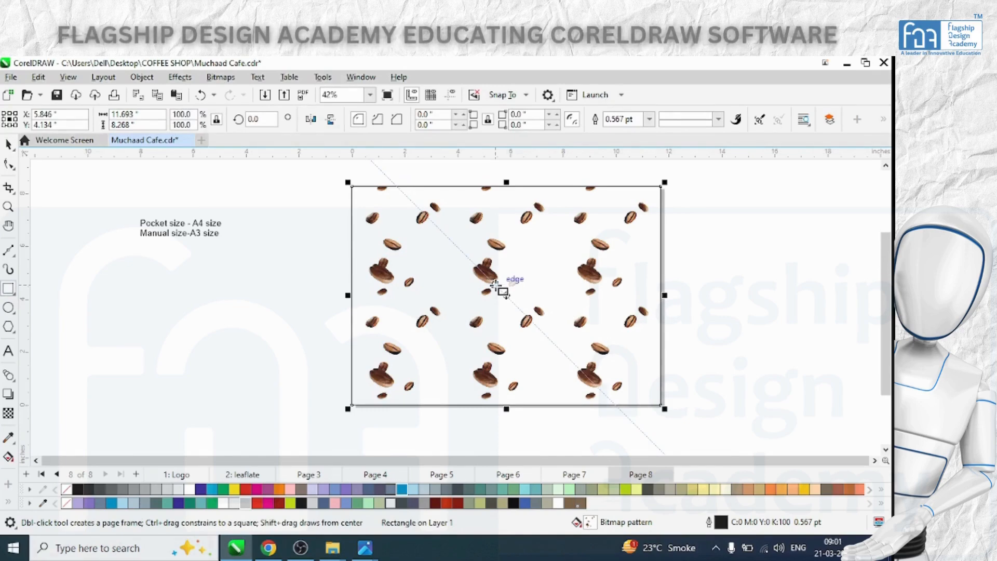
left_click(247, 503)
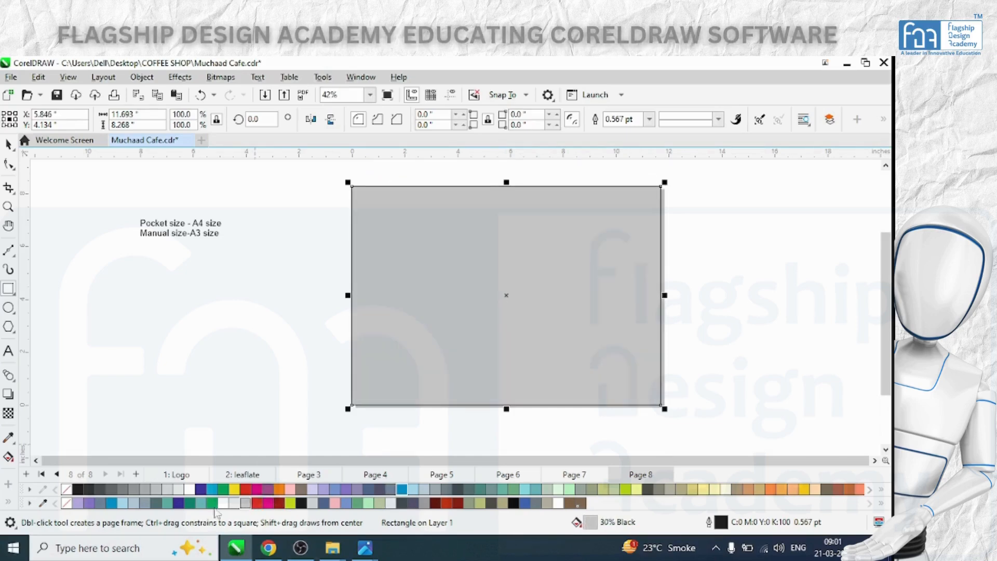
right_click(63, 504)
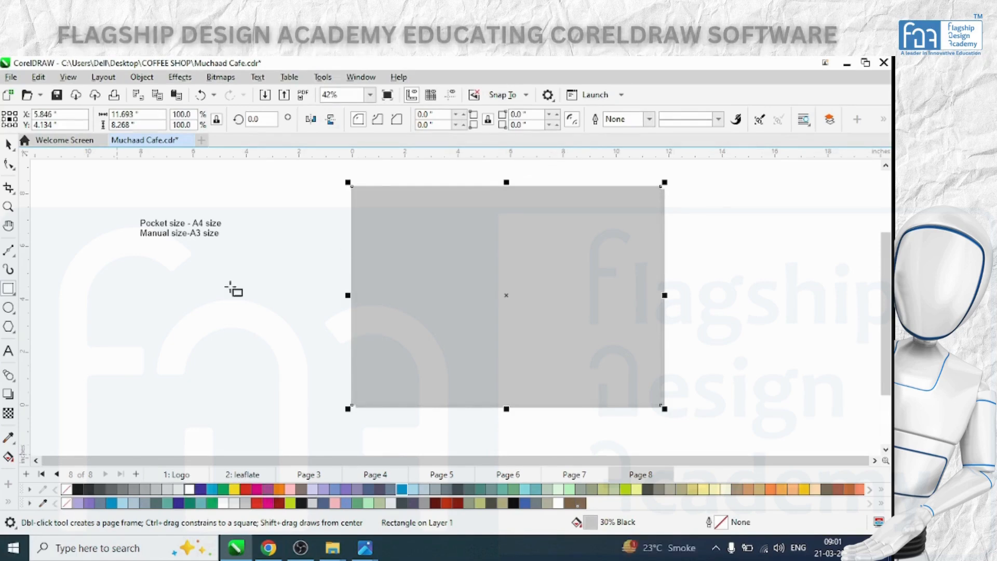
left_click(392, 506)
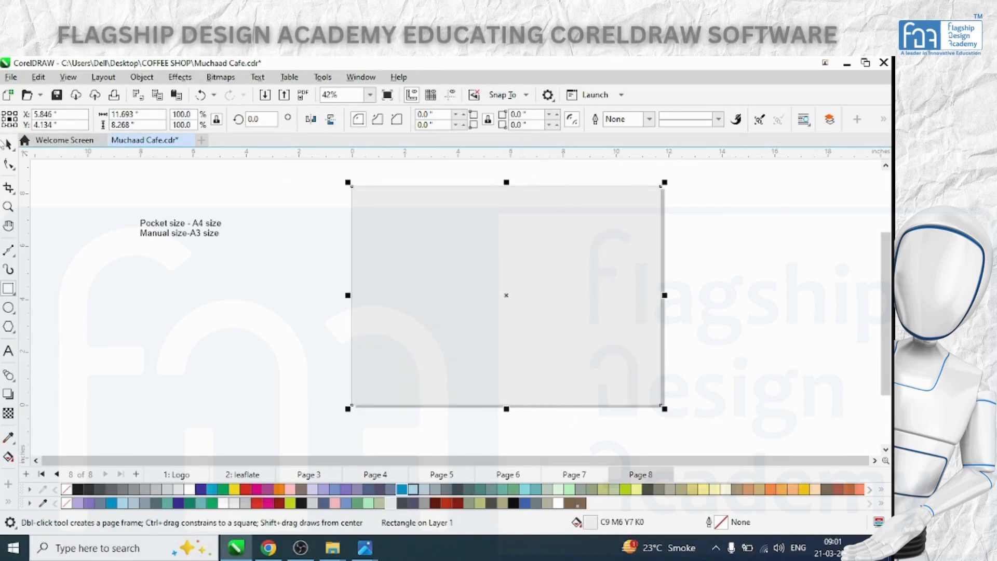
left_click(7, 145)
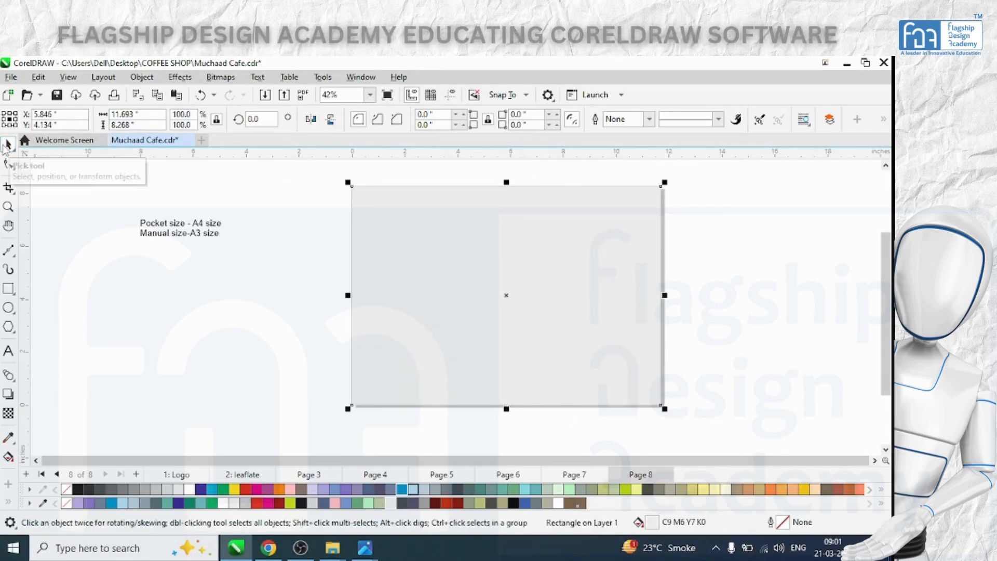
left_click(206, 300)
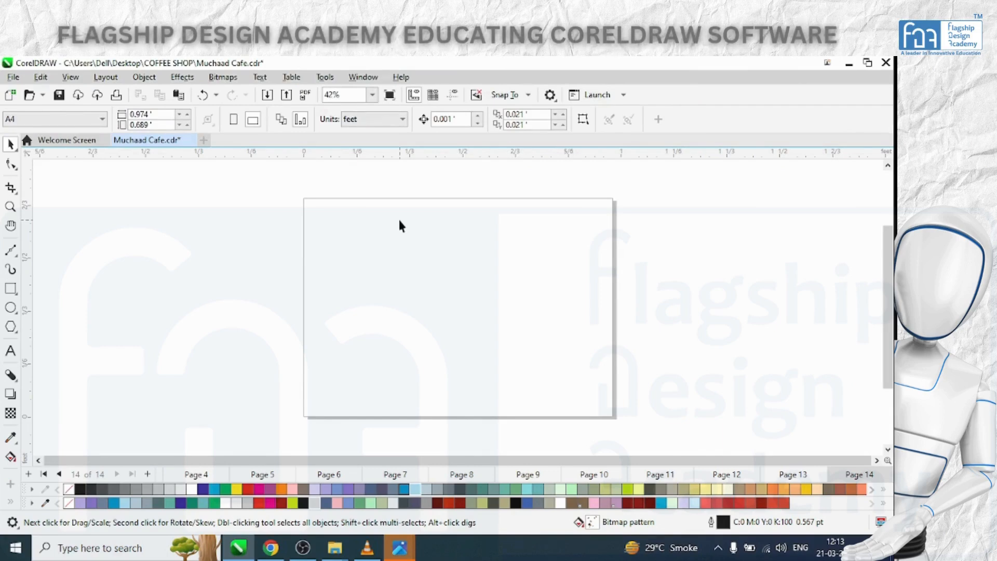
left_click(145, 78)
mouse_move(179, 329)
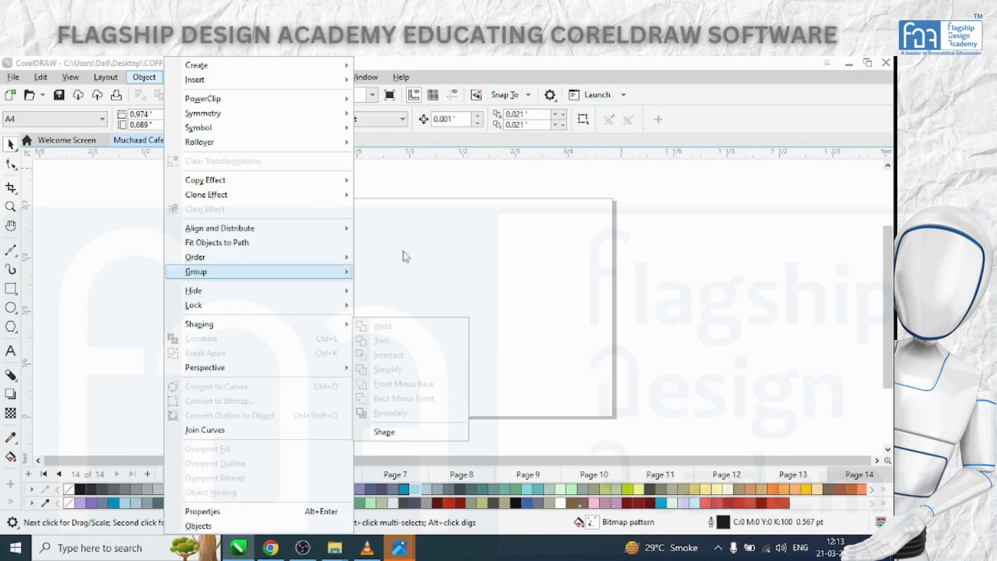
left_click(417, 253)
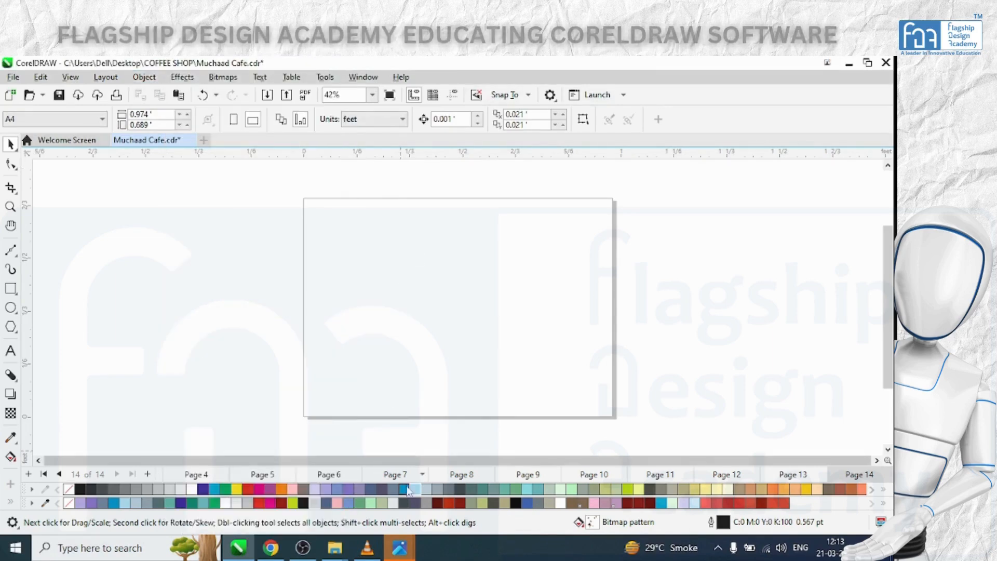
mouse_move(392, 555)
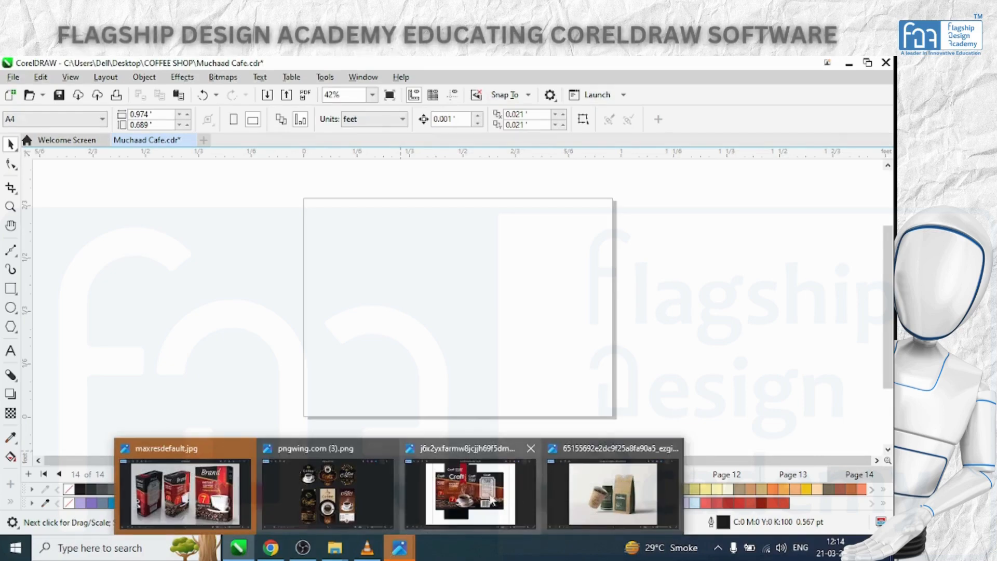
Examine the coffee pouch and coffee label reference images in Photos, and return to CorelDRAW.
left_click(585, 484)
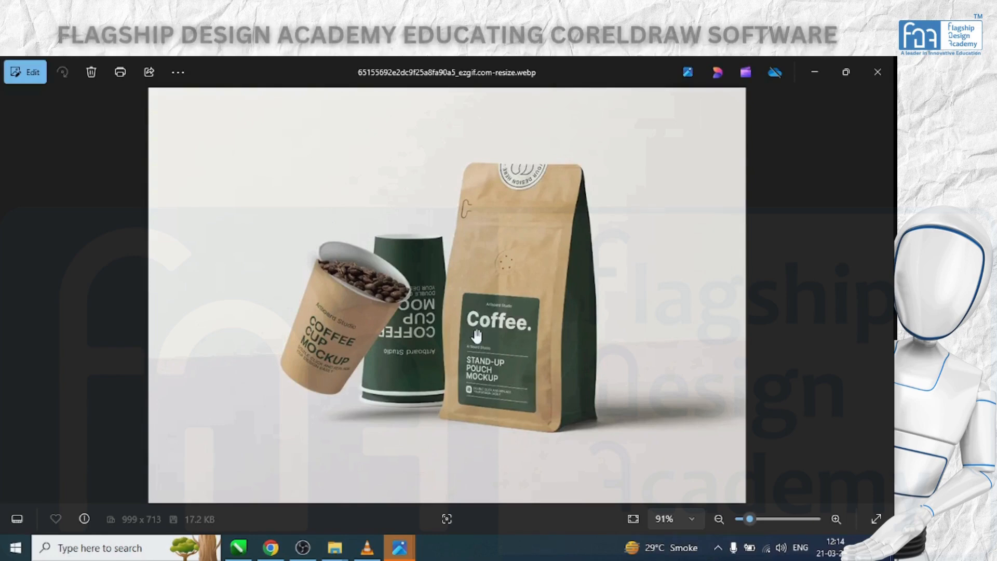
mouse_move(399, 548)
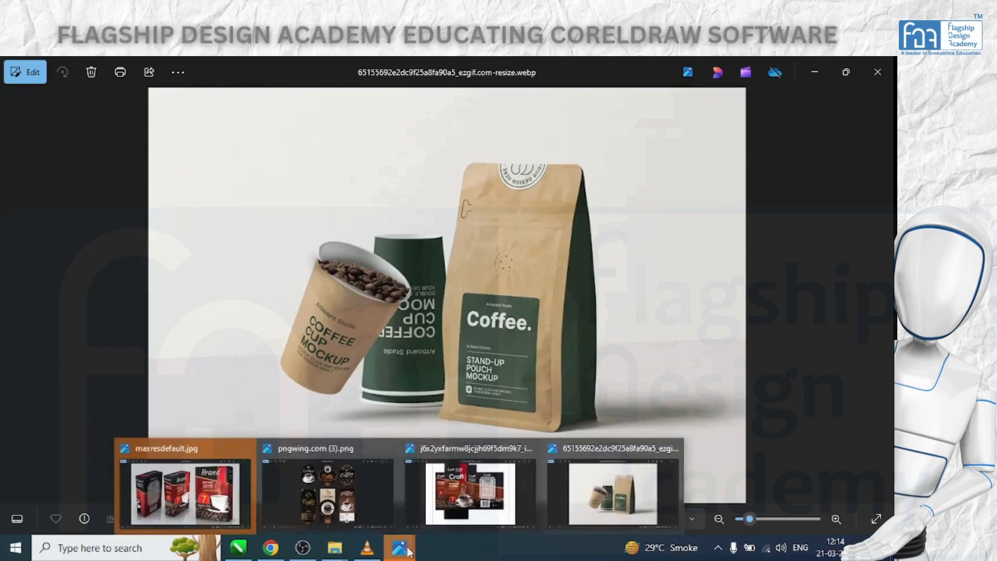
left_click(358, 479)
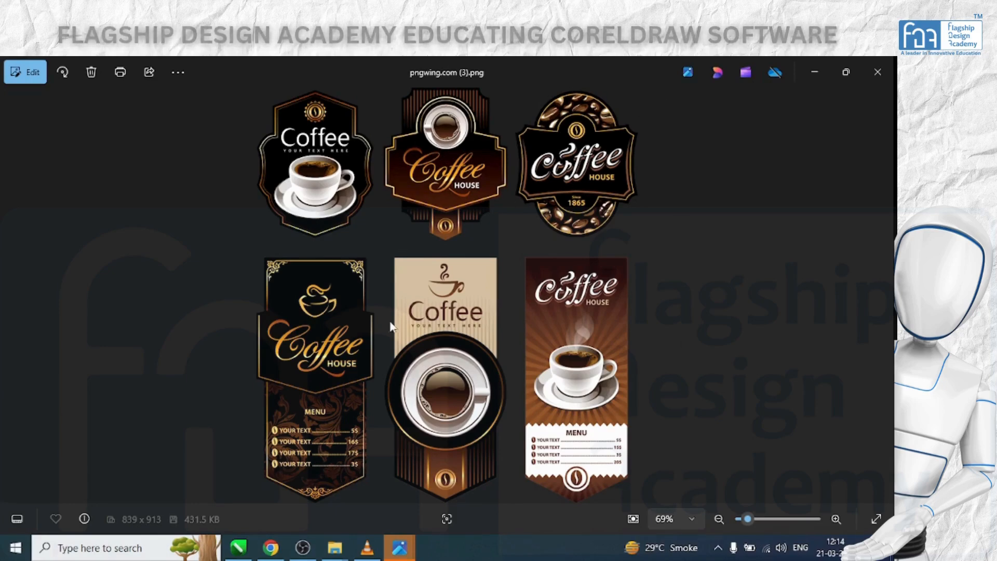
left_click(238, 548)
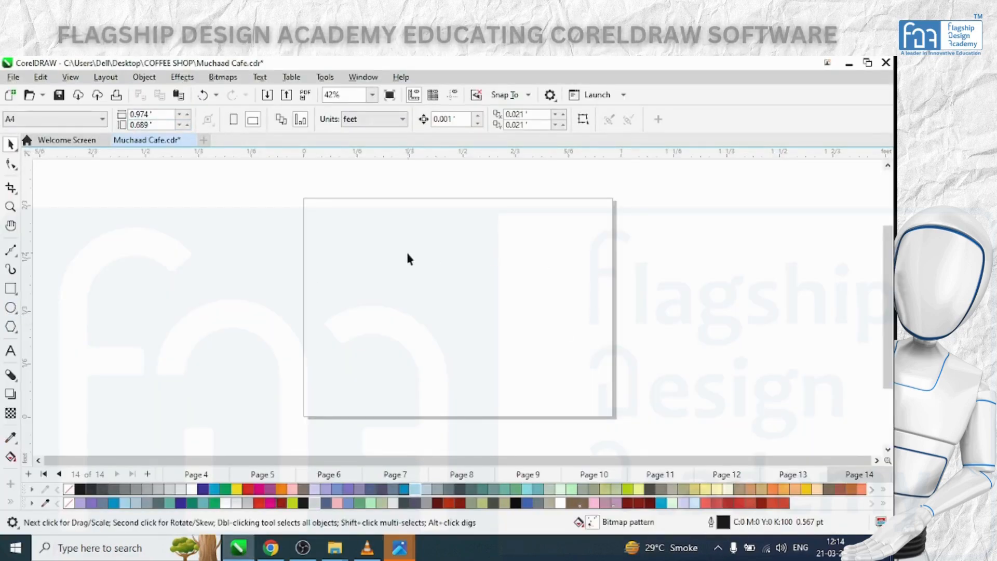
Draw a rectangle about 0.369' by 0.42' on page 14, filled with red C5 M93 Y100 K23 and without an outline.
scroll(501, 231, "up", 1)
scroll(274, 238, "down", 1)
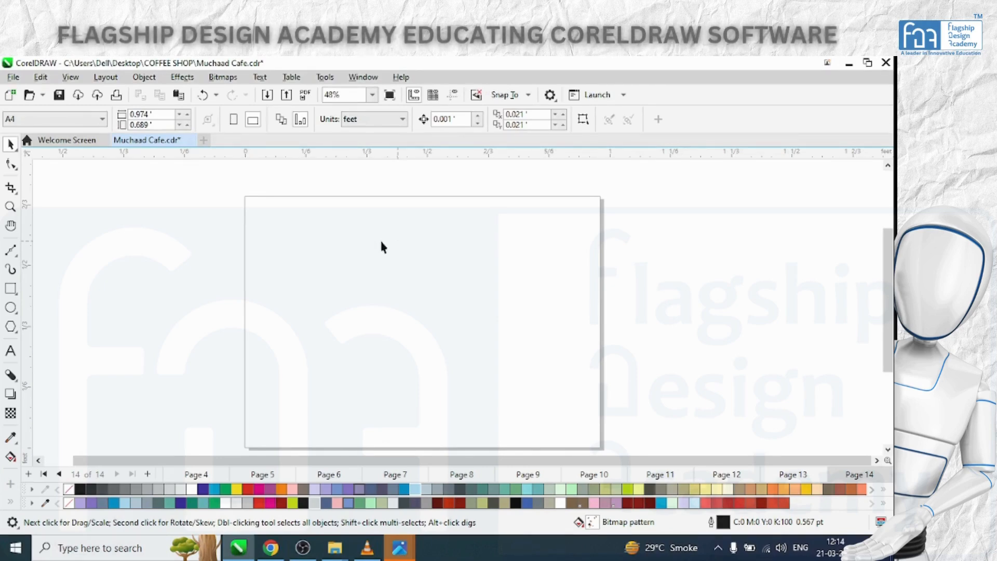
left_click(9, 290)
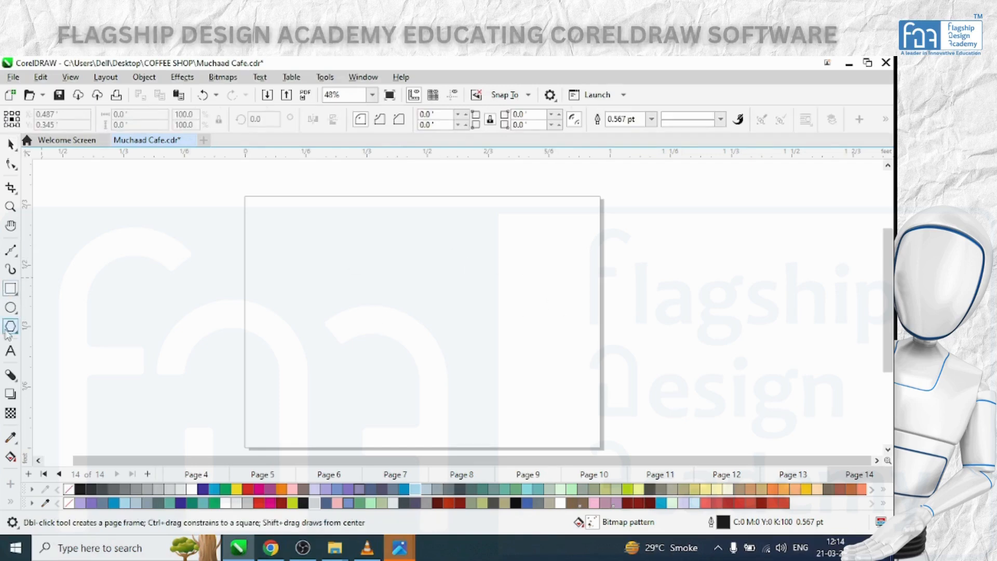
left_click_drag(350, 225, 485, 378)
left_click(504, 503)
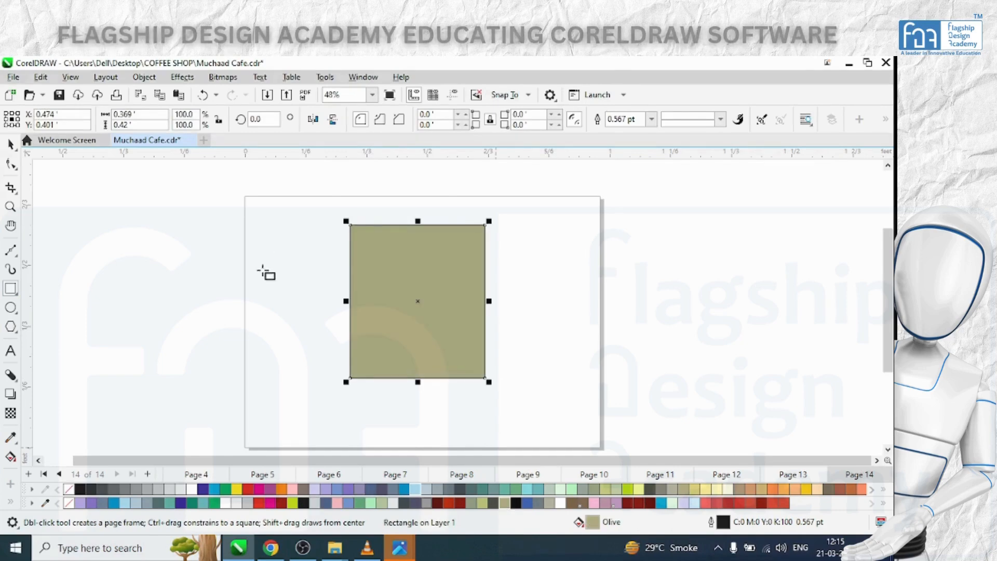
left_click(10, 145)
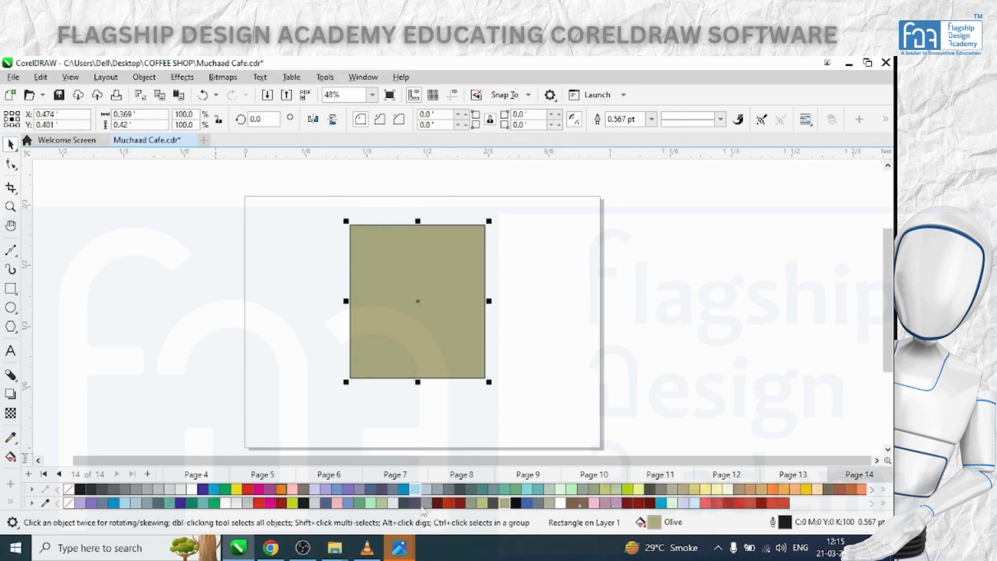
left_click(448, 504)
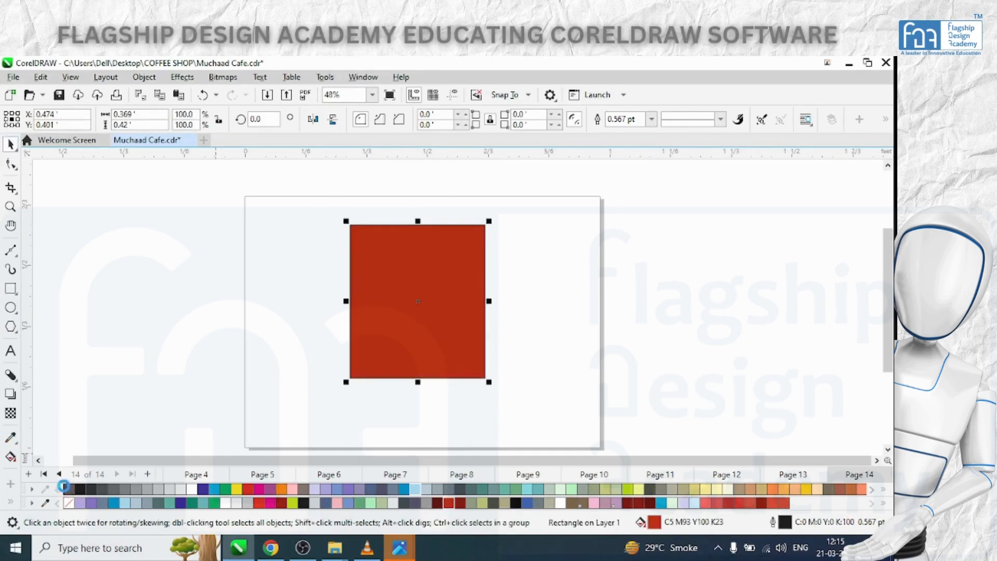
right_click(68, 489)
Try several Envelope presets on the red rectangle, ending with the wavy flag shape, and collapse the Envelope docker.
left_click(183, 77)
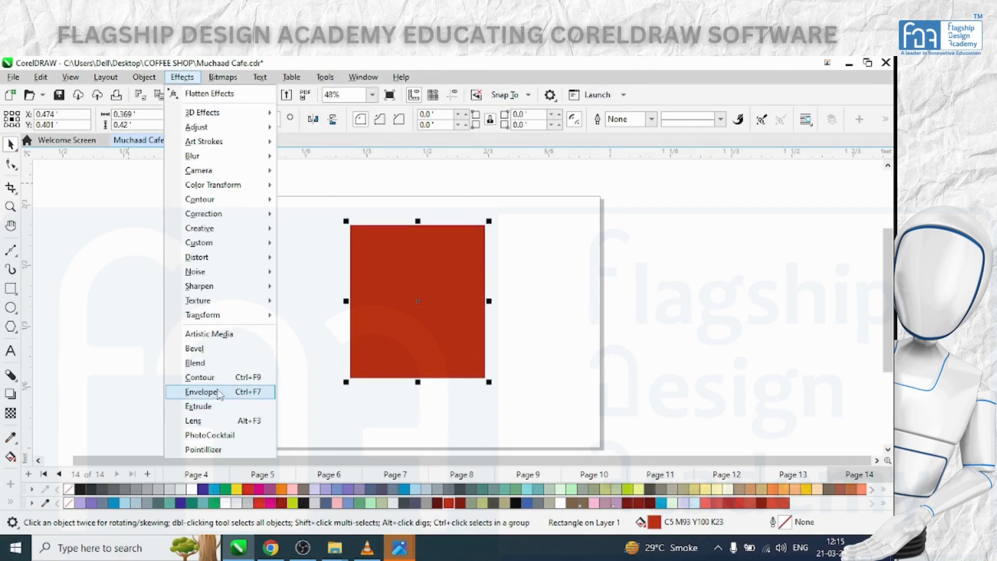
left_click(201, 391)
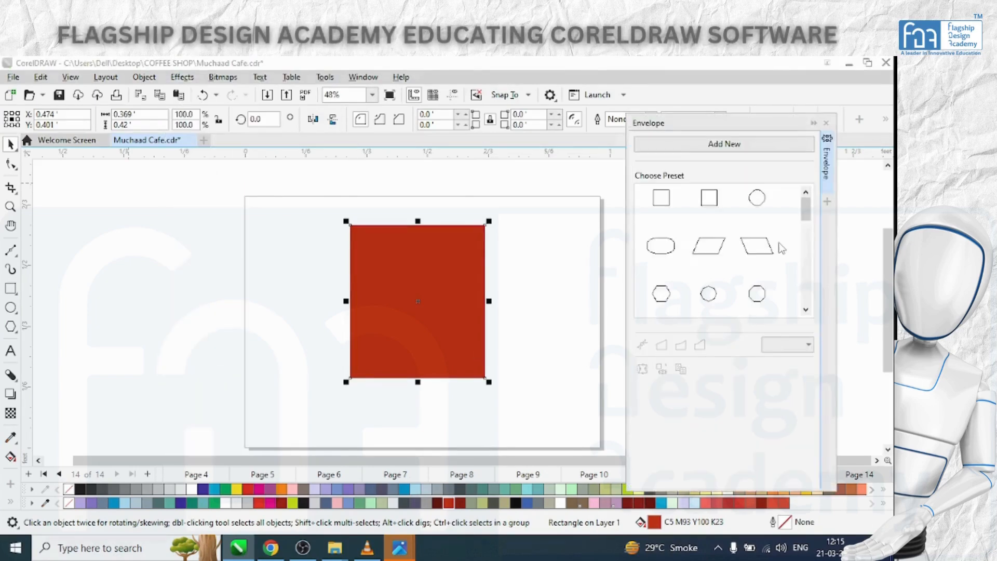
left_click(694, 229)
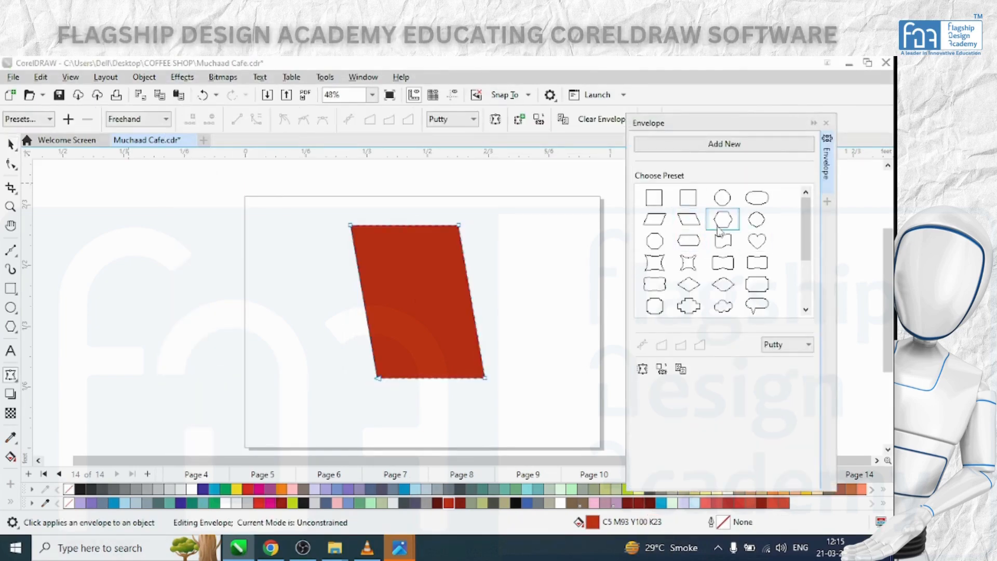
left_click(722, 264)
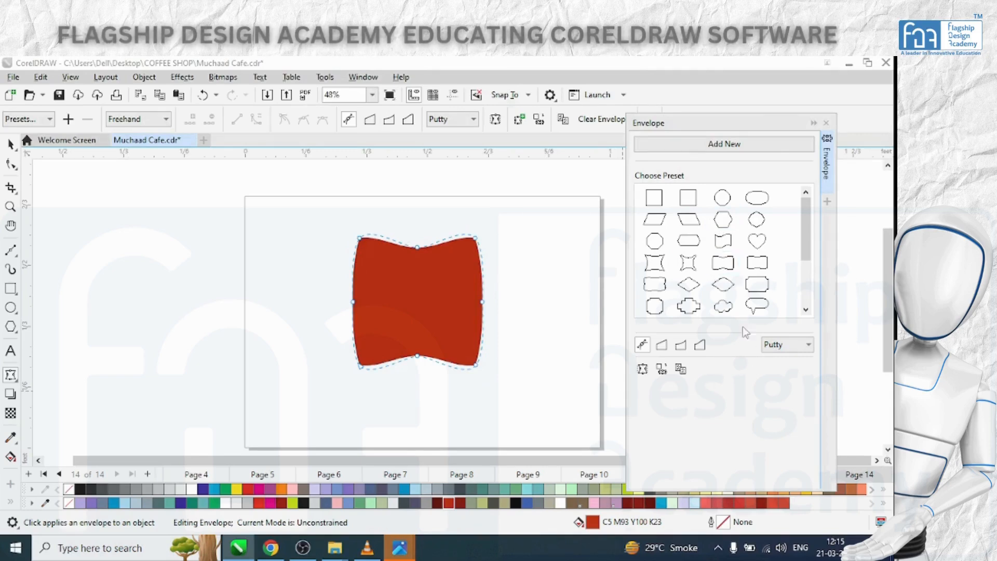
left_click(757, 285)
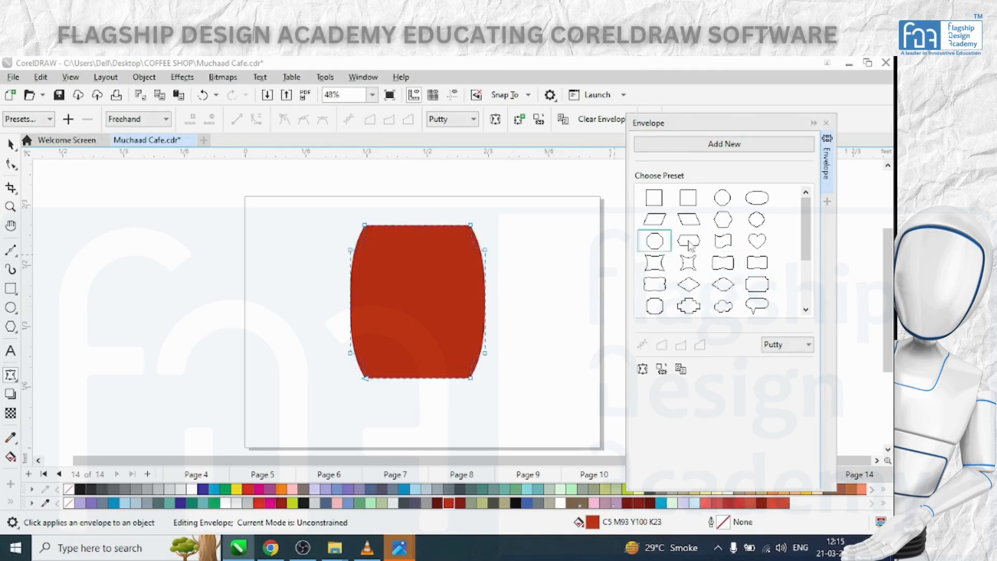
left_click(722, 240)
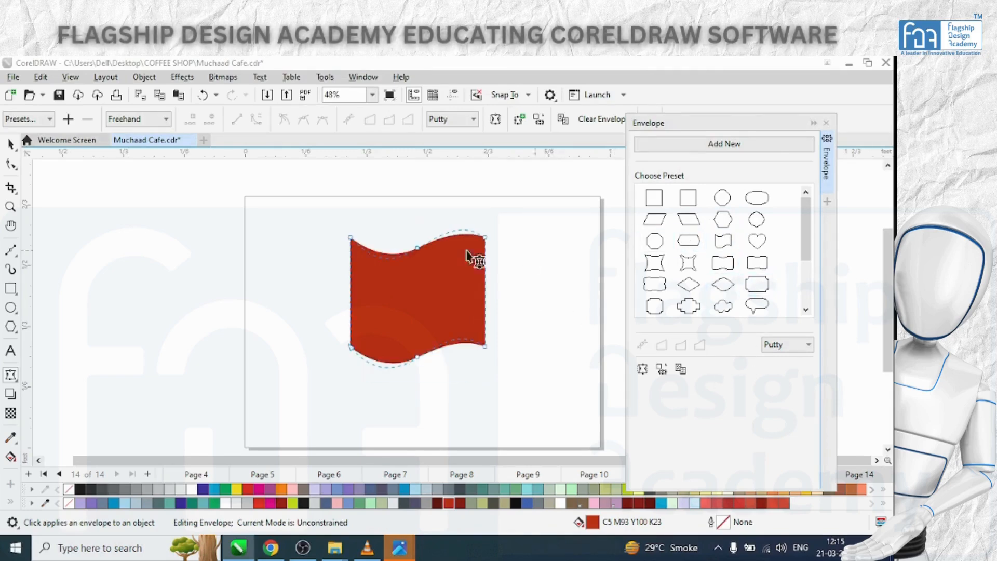
left_click(813, 124)
Draw an ellipse about 0.46' by 0.454' over the wavy shape and fill it with red C5 M93 Y100 K23.
left_click(11, 307)
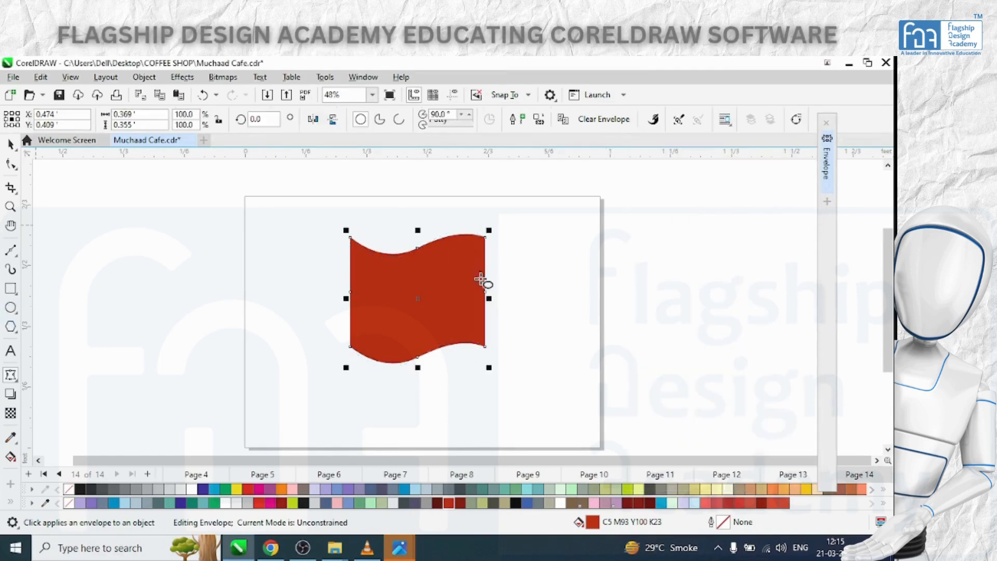
left_click_drag(357, 218, 532, 385)
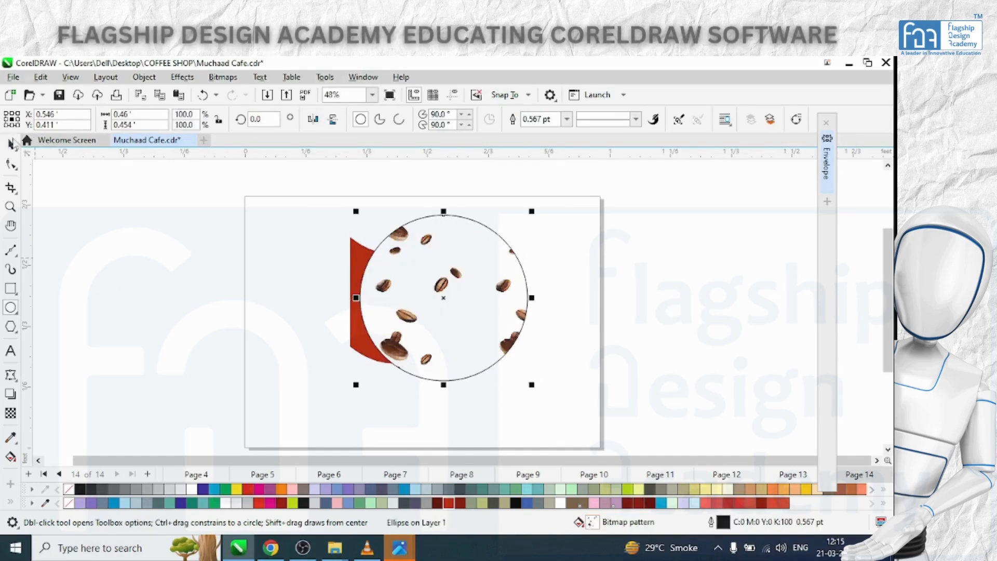
left_click(11, 143)
left_click(448, 501)
Widen the wavy band to about 0.705' on both sides of the ellipse, and remove the ellipse's outline.
left_click(352, 248)
left_click_drag(489, 301, 546, 280)
left_click(501, 268, "shift")
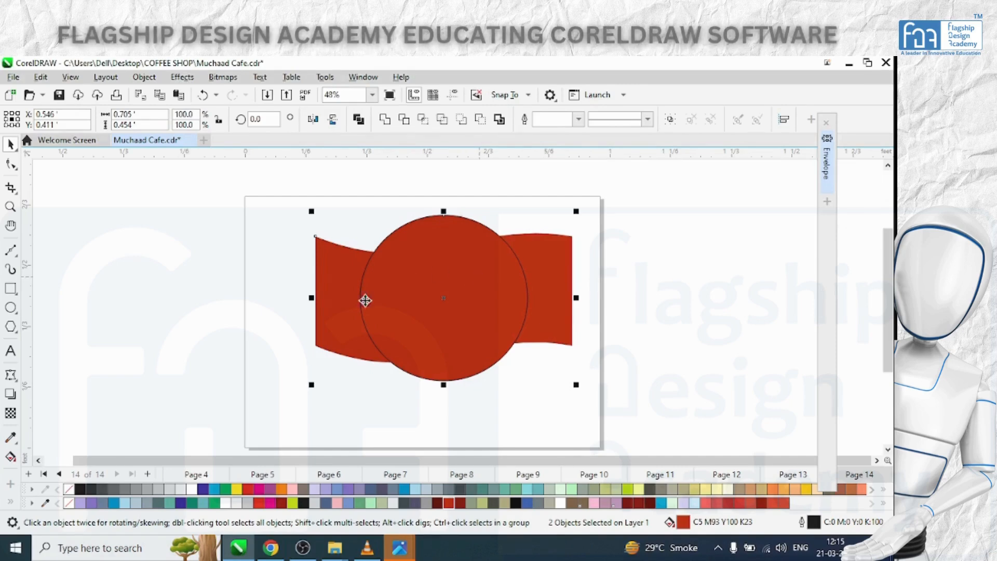
left_click(767, 311)
left_click(485, 339)
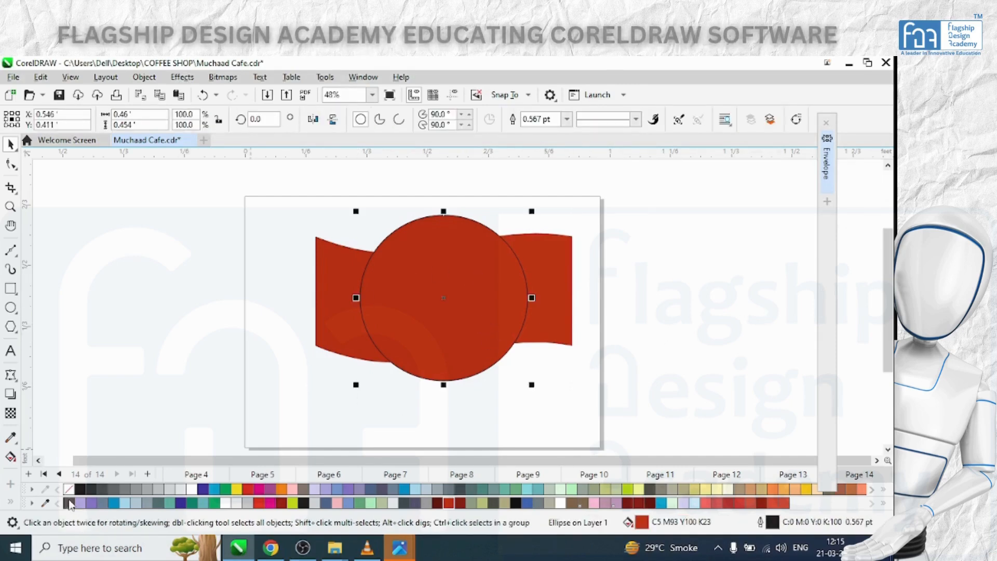
right_click(68, 494)
left_click(547, 276, "shift")
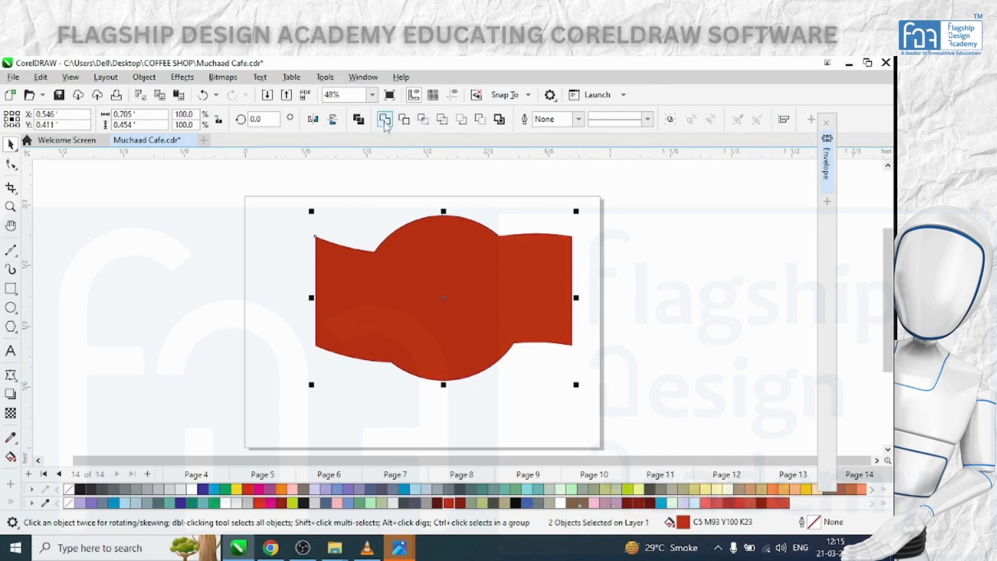
Create a concentric copy of the ellipse scaled down to about 0.359' by 0.355'.
left_click(632, 230)
left_click(393, 286)
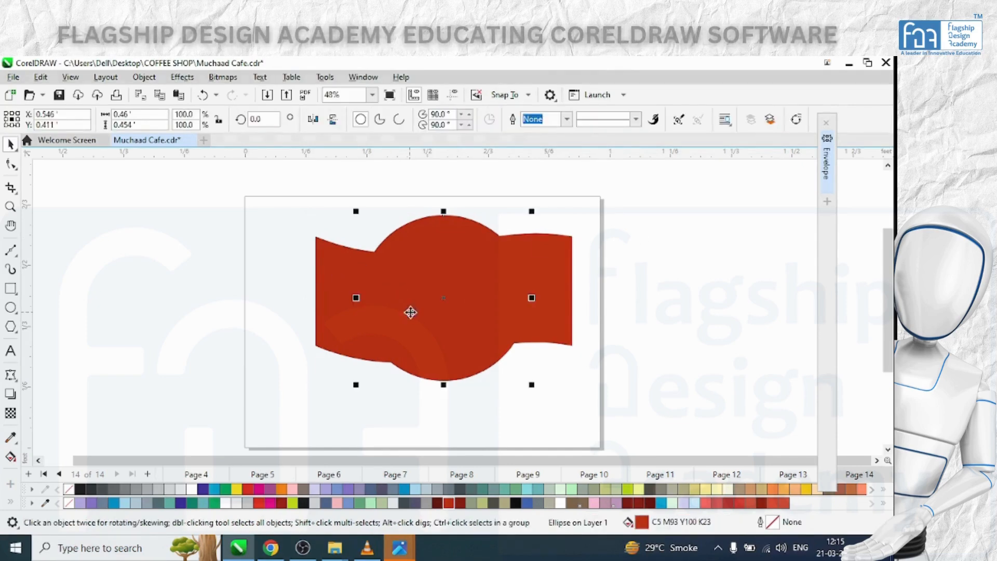
left_click_drag(532, 211, 514, 229)
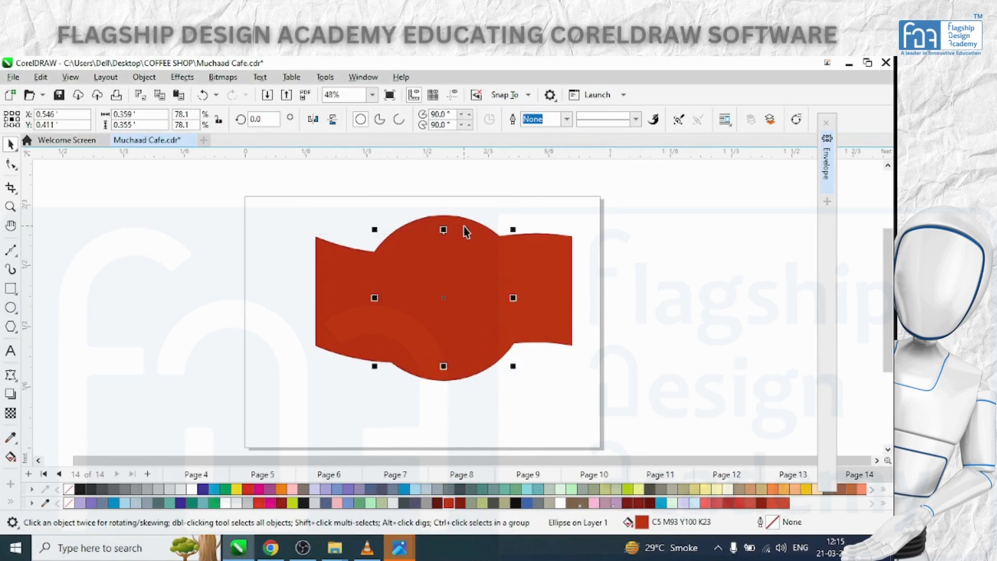
Try trimming the large ellipse with the smaller copy, move the cutter aside to inspect the ring, and undo both operations.
left_click(463, 226, "shift")
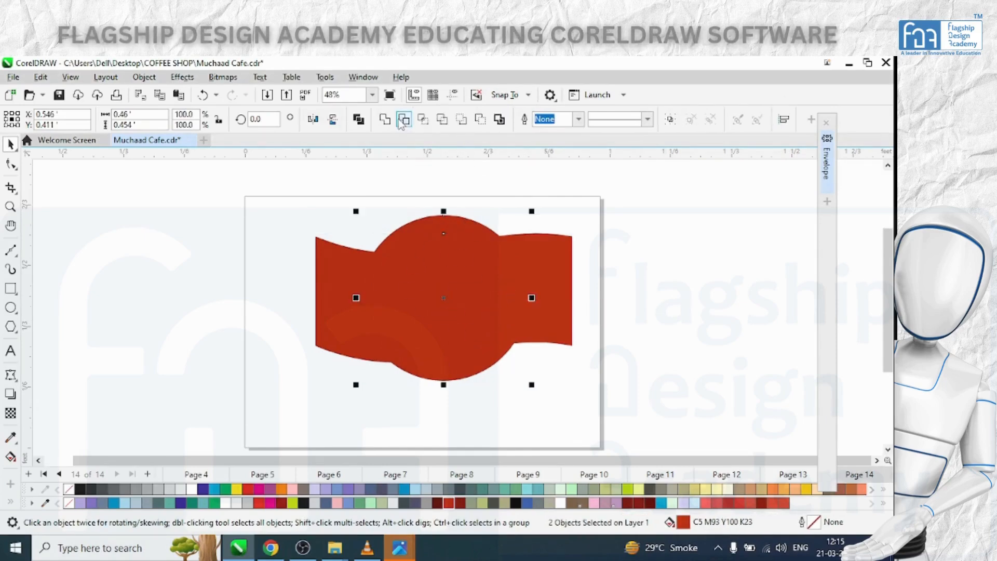
left_click(401, 119)
left_click(655, 231)
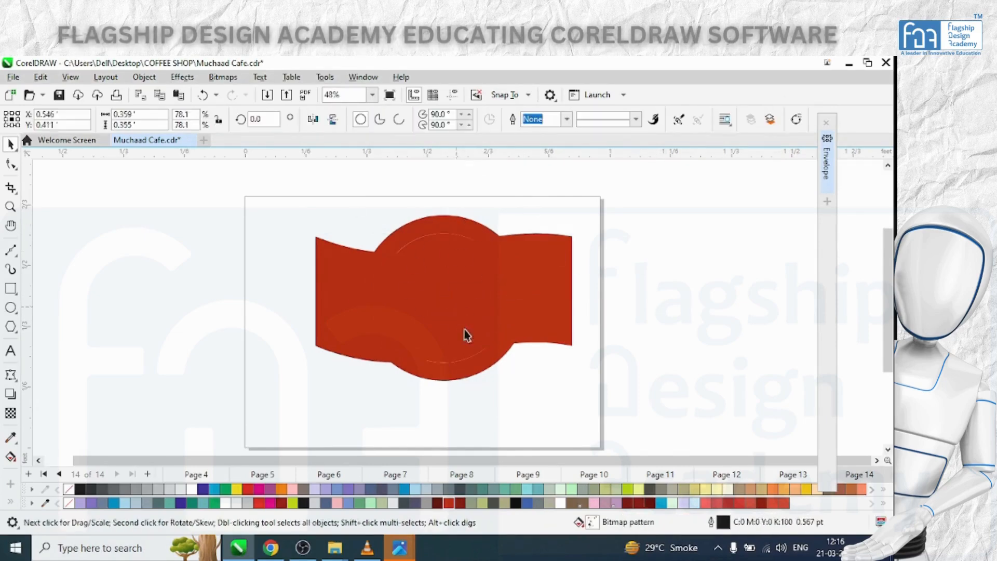
left_click_drag(461, 327, 474, 371)
left_click_drag(422, 341, 627, 354)
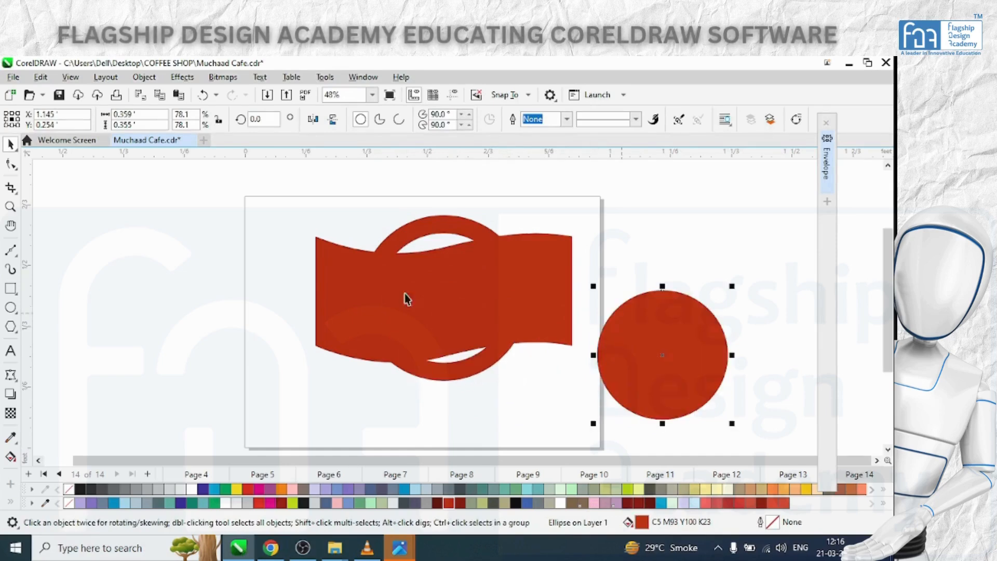
left_click(538, 283)
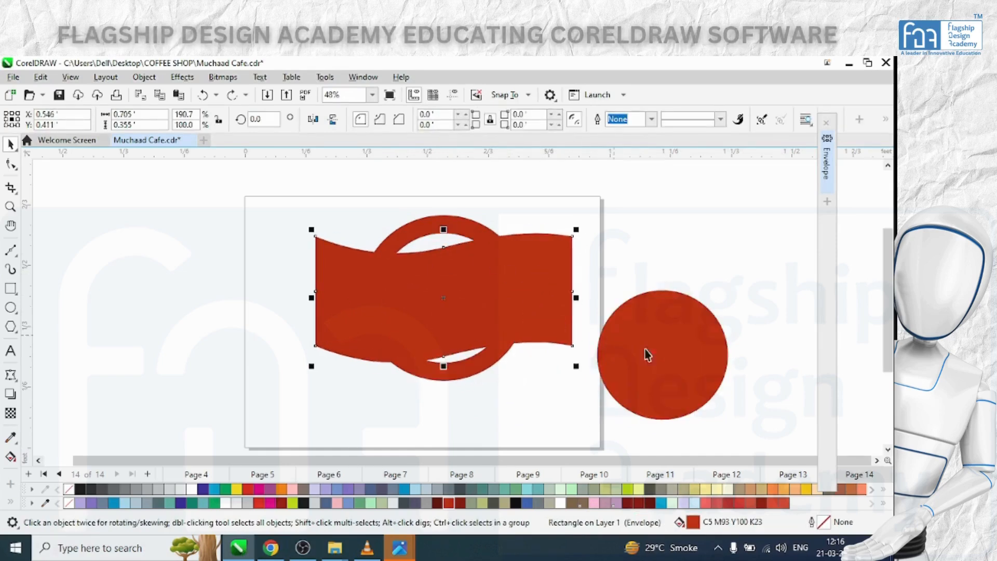
key("ctrl+z")
key("ctrl+z")
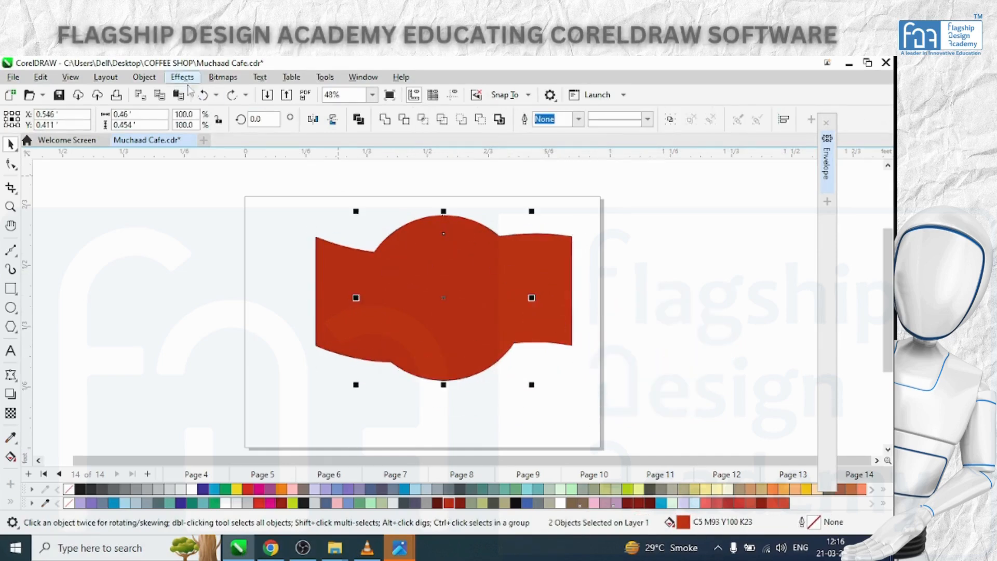
Intersect the large ellipse with its smaller copy and move the resulting ellipses apart.
left_click(144, 77)
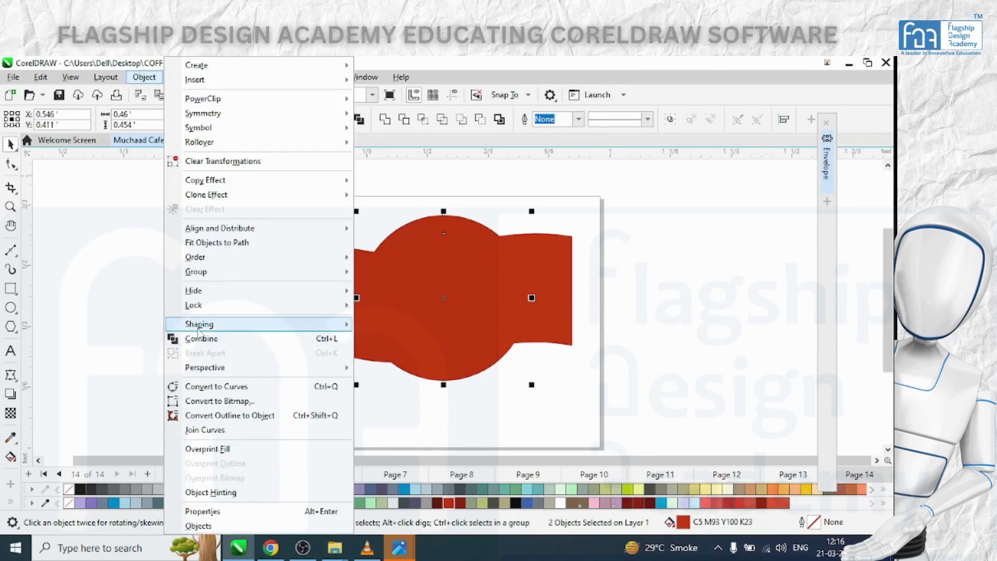
mouse_move(198, 330)
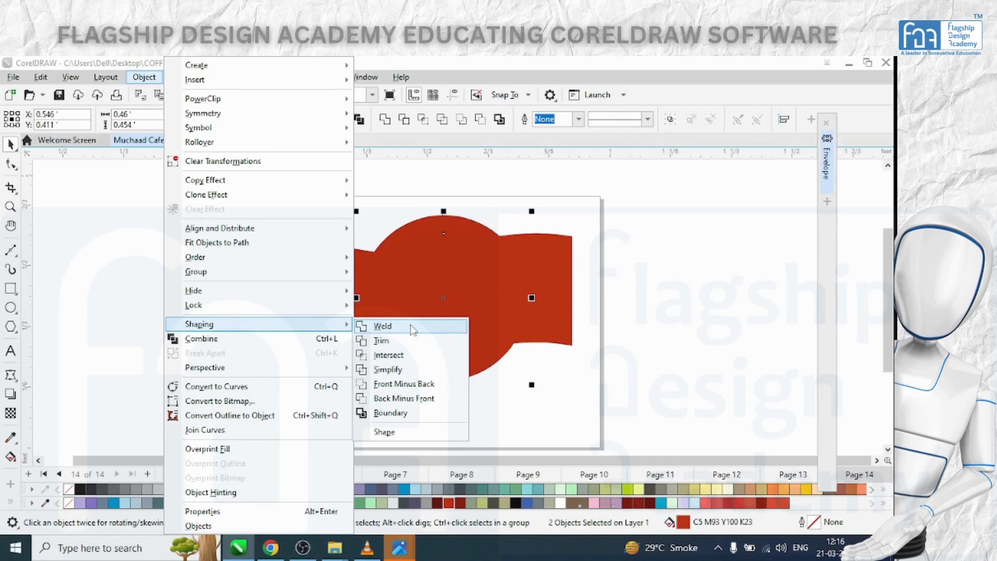
left_click(390, 356)
left_click_drag(459, 315, 466, 432)
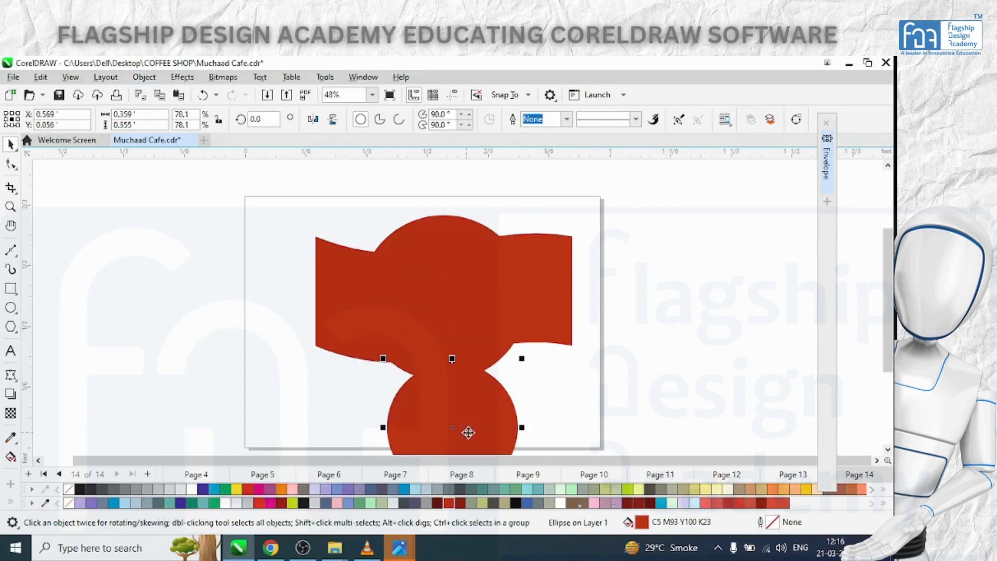
mouse_move(441, 296)
left_mouse_down()
mouse_move(592, 352)
mouse_move(640, 351)
mouse_move(289, 329)
mouse_move(275, 318)
left_mouse_up()
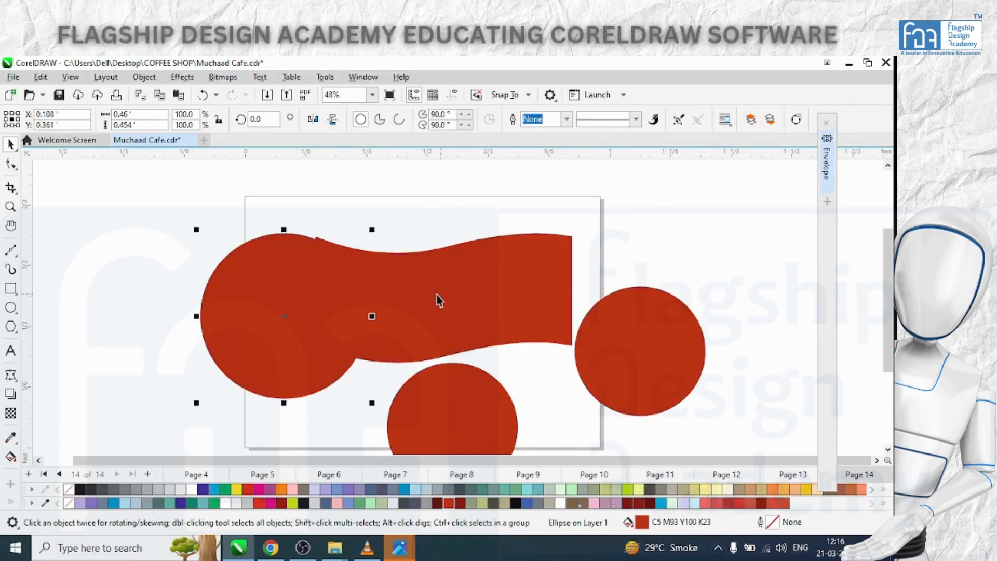
Centre the large ellipse on the wavy band again and weld the two into one shape.
left_click(557, 240, "shift")
mouse_move(441, 260)
left_mouse_down()
mouse_move(387, 232)
mouse_move(383, 267)
left_mouse_up()
left_click(385, 119)
left_click(638, 328)
Overlap the two small ellipses, intersect them, and move the lens-shaped overlap piece outside the page.
left_click_drag(622, 372, 517, 430)
left_click(425, 435, "shift")
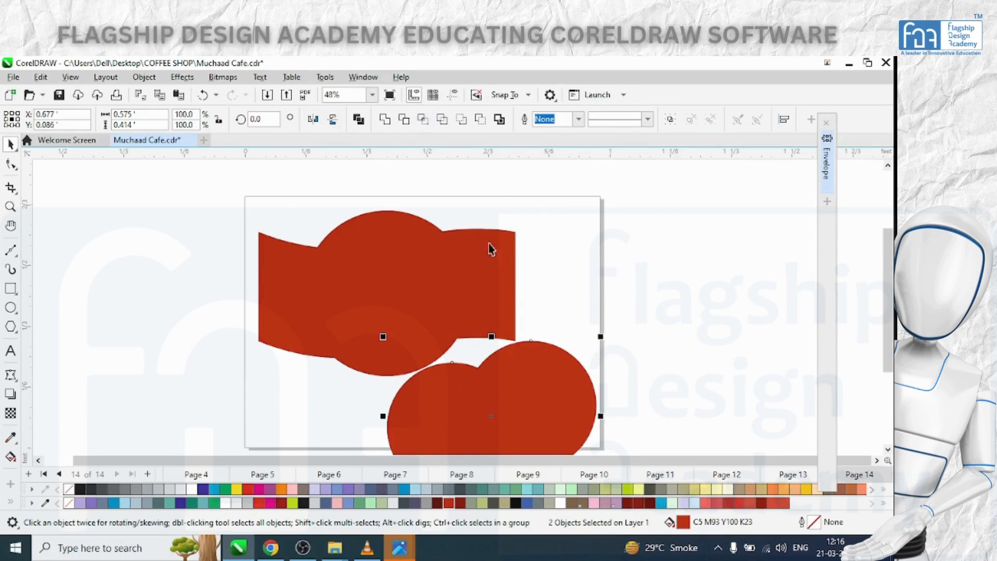
scroll(543, 318, "down", 2)
left_click(423, 121)
left_click(584, 367)
left_click(513, 389)
left_click_drag(512, 390, 638, 291)
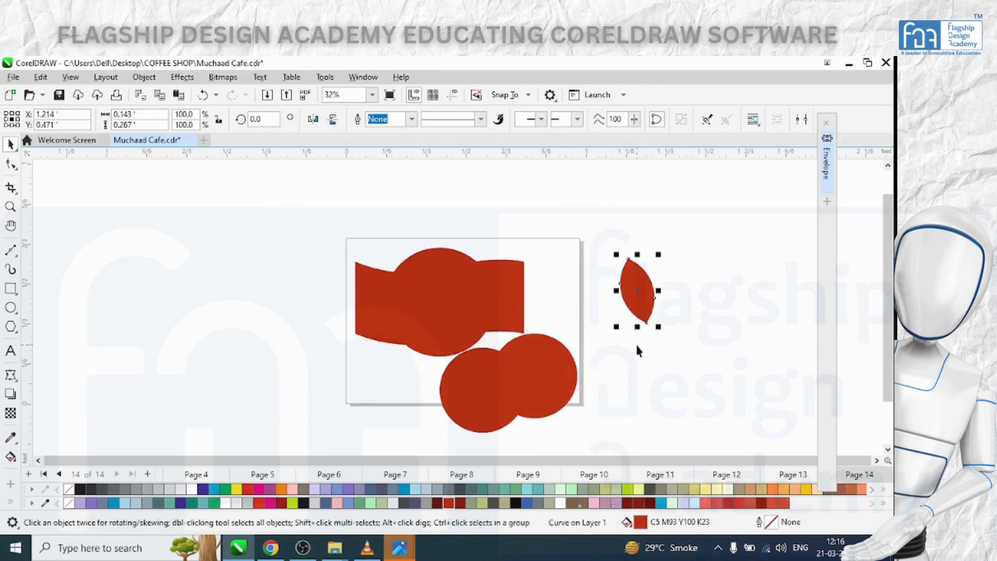
Recolour the right small ellipse light green, try Front Minus Back on the two overlapping ellipses, and undo it.
left_click(562, 385)
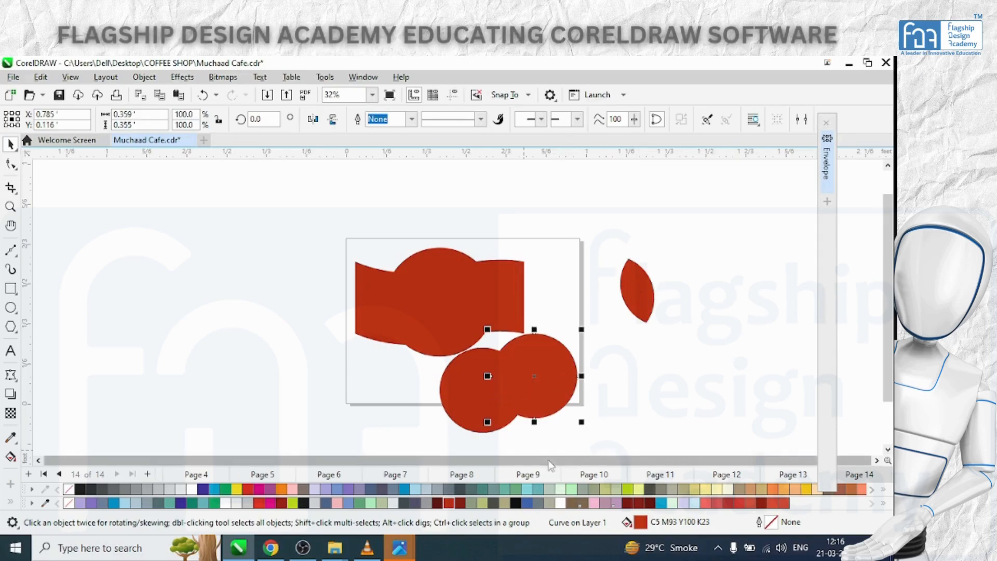
left_click(562, 489)
left_click(506, 400, "shift")
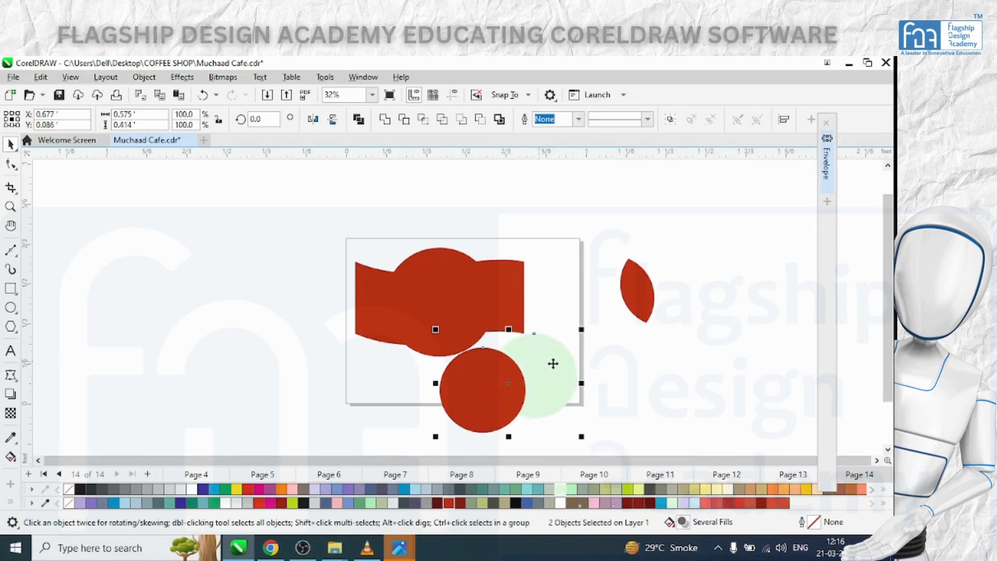
scroll(550, 360, "up", 1)
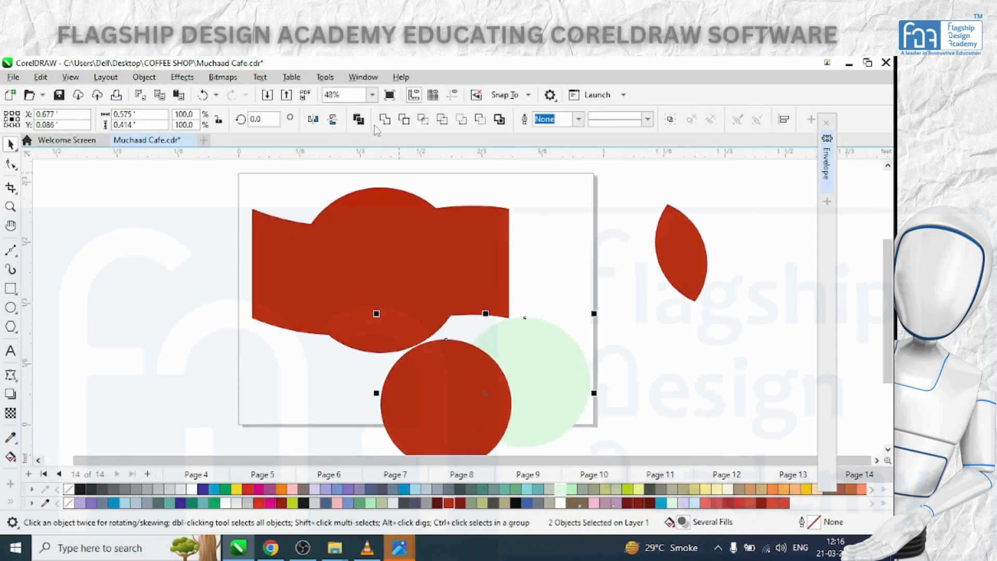
left_click(461, 119)
key("ctrl+z")
Undo the recolouring and the earlier ellipse intersection and weld until the wavy band and large ellipse are separate objects again.
left_click(483, 238)
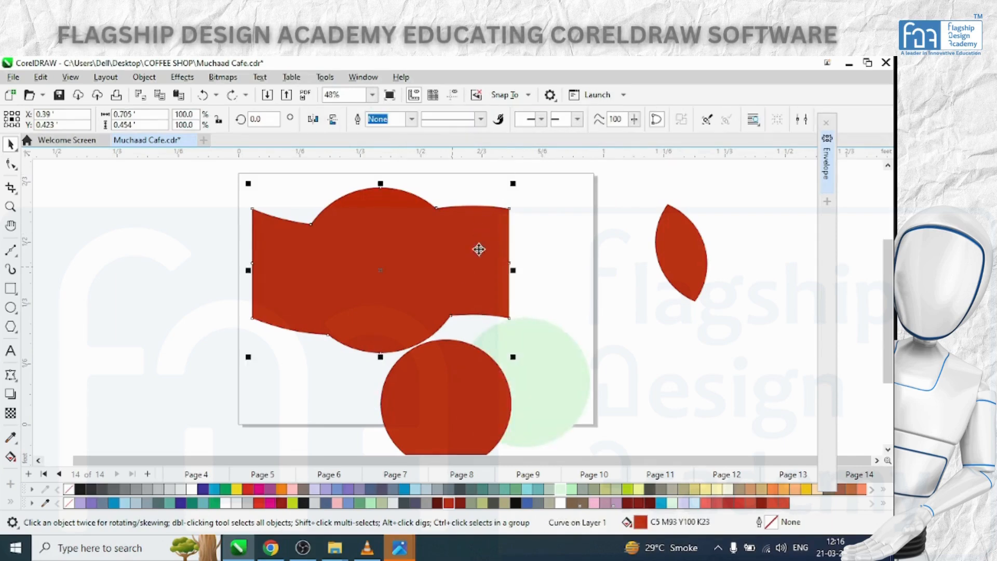
key("ctrl+z")
key("ctrl+z")
key("ctrl+z")
key("ctrl+z")
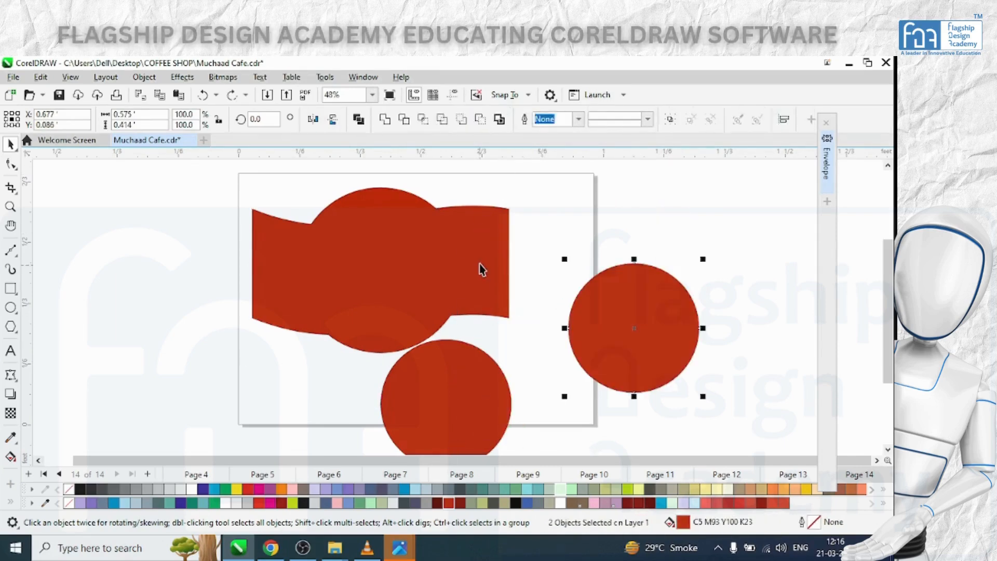
key("ctrl+z")
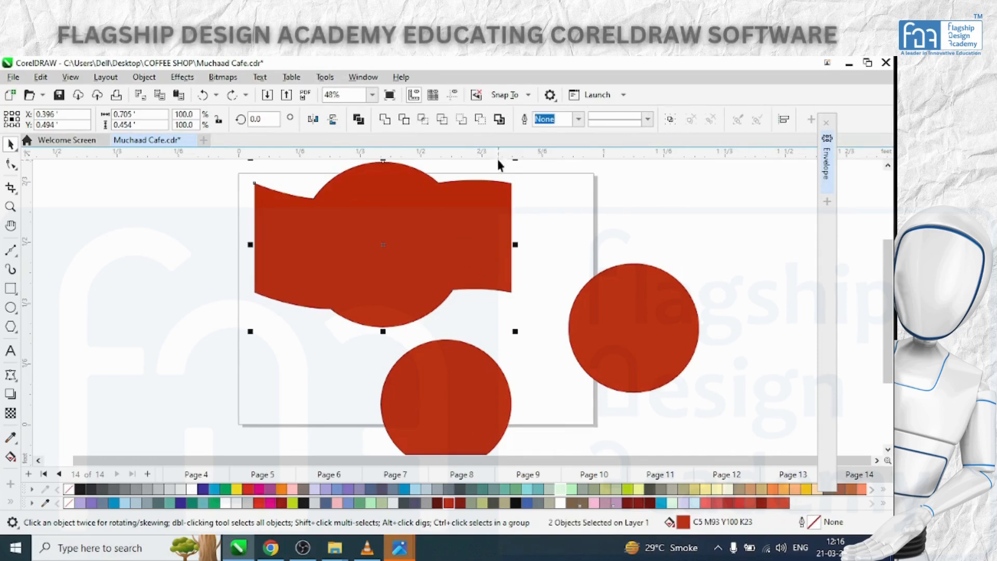
Create a boundary shape around the large ellipse and wavy band, and move it aside from the red originals.
left_click(499, 118)
left_click(555, 220)
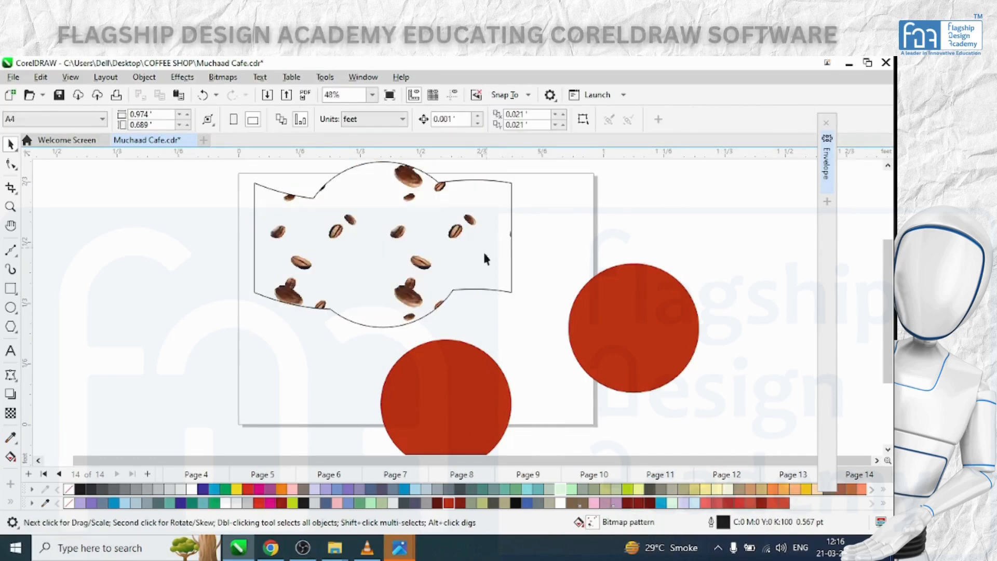
left_click_drag(486, 287, 716, 287)
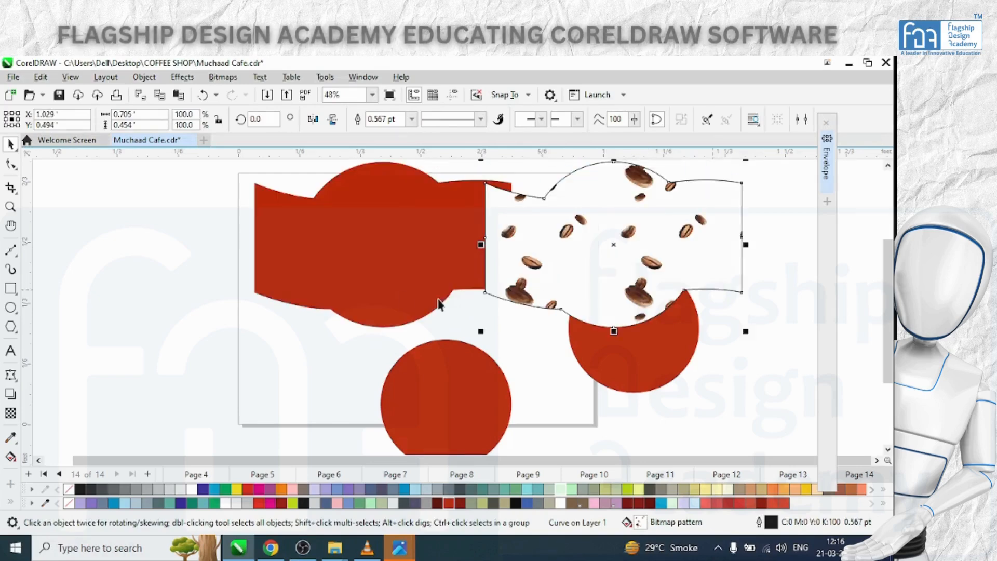
Fill the boundary shape green (C100 M0 Y100 K0) and place it back exactly over the red label shapes.
left_click(393, 274)
left_click(631, 279)
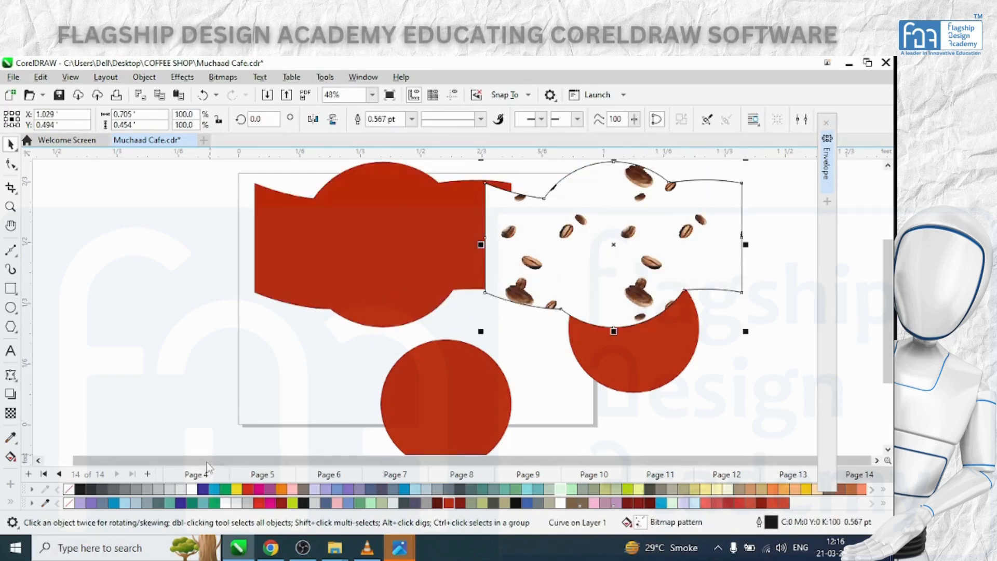
left_click(225, 489)
left_click_drag(593, 295, 365, 286)
Scale the boundary shape to about 90.6% from its centre, give it a white outline and remove its fill.
scroll(665, 318, "down", 2)
scroll(576, 201, "up", 3)
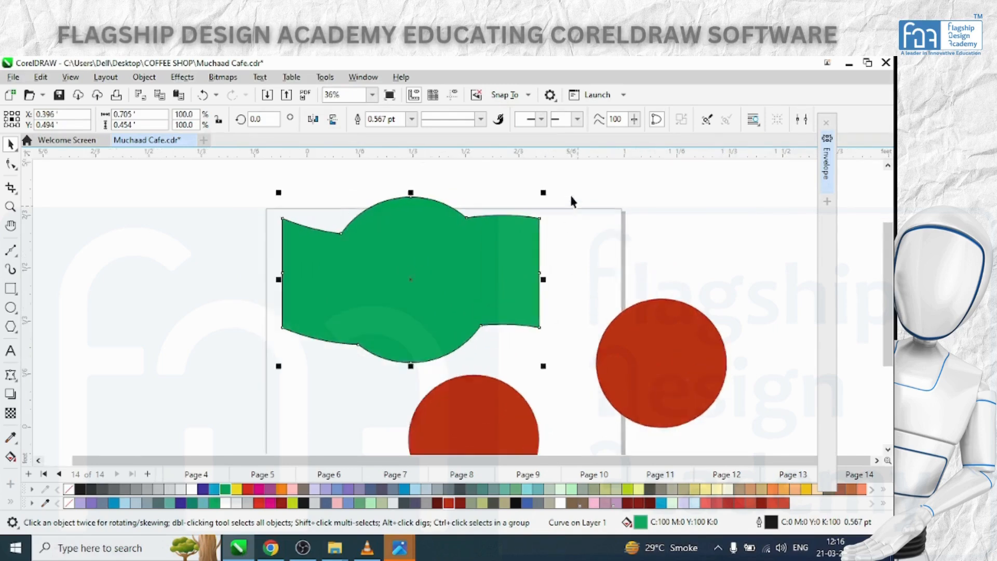
mouse_move(538, 194)
left_mouse_down()
mouse_move(519, 213)
mouse_move(529, 206)
left_mouse_up()
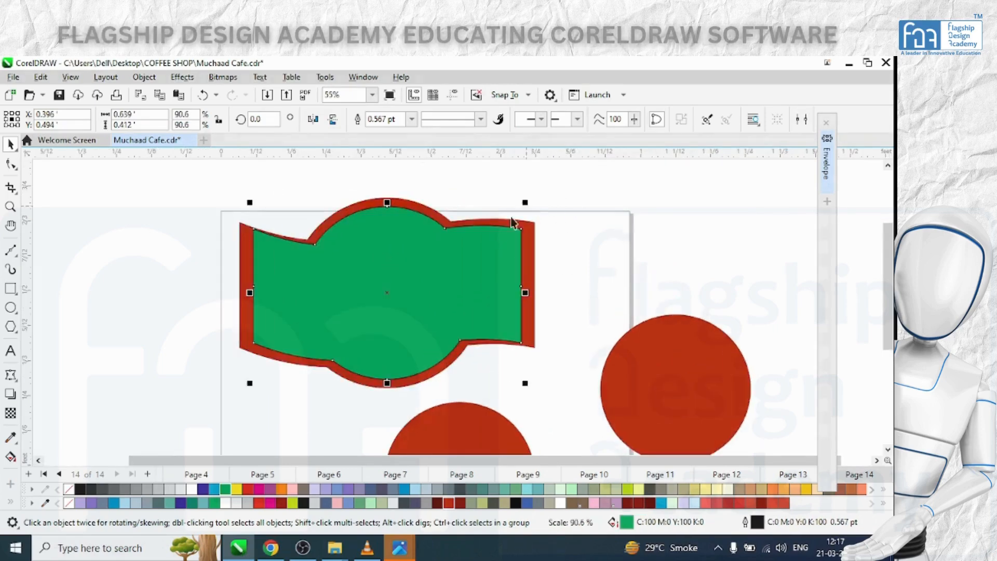
scroll(466, 252, "up", 1)
right_click(191, 490)
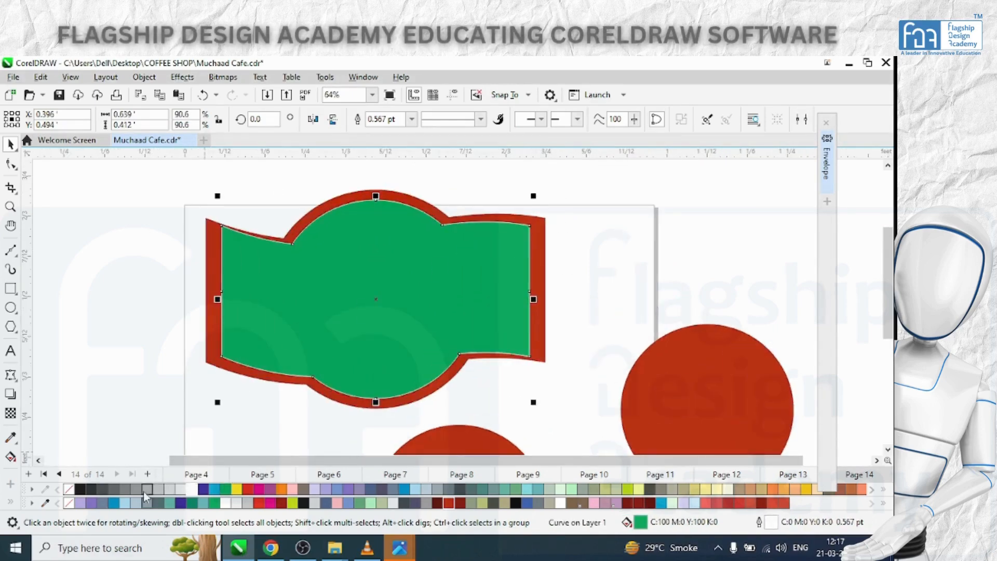
left_click(69, 490)
scroll(372, 263, "up", 1)
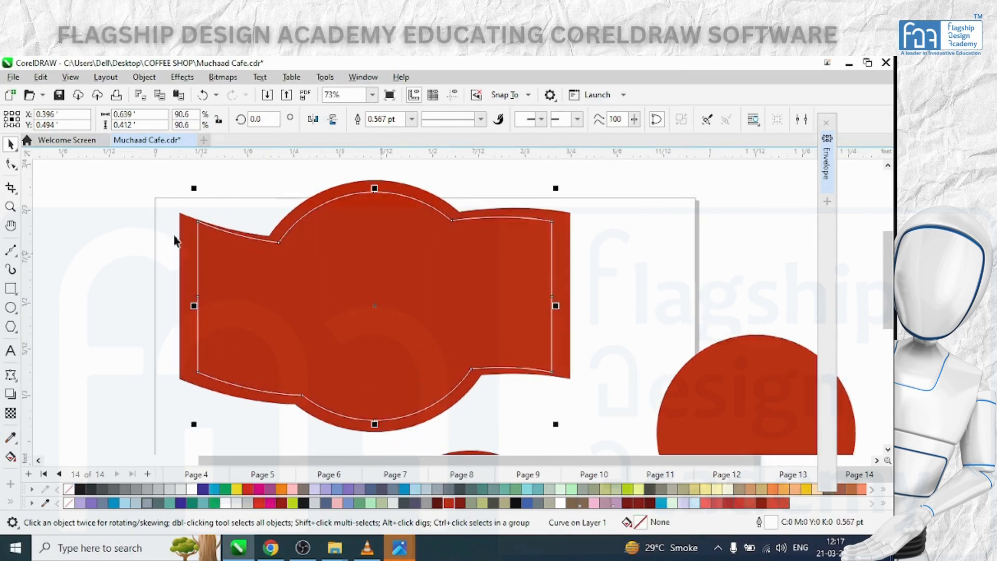
Lower the upper-left corner node of the white inner outline to even its spacing from the red label's edge.
left_click(11, 161)
left_click_drag(198, 223, 253, 249)
left_click(11, 143)
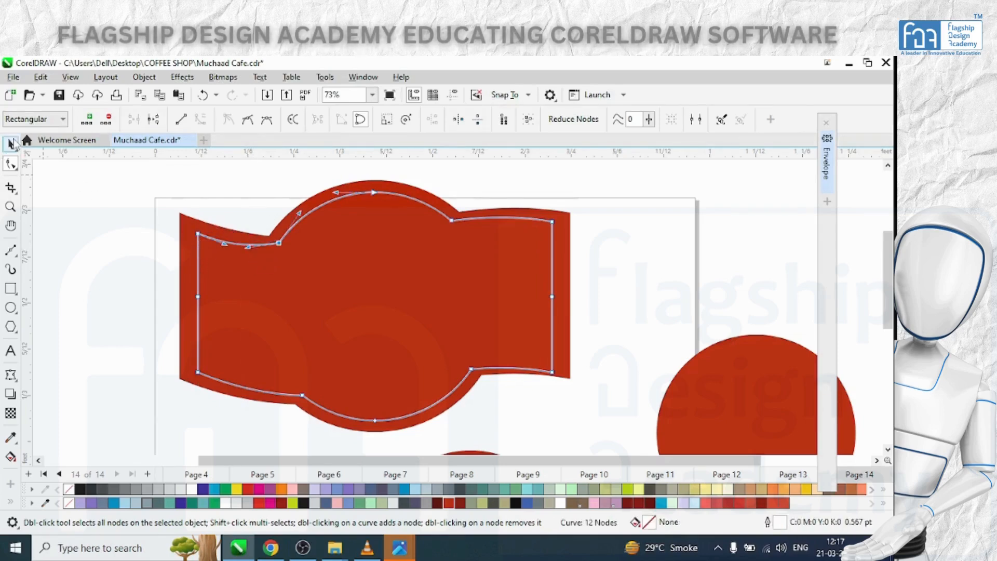
left_click(91, 253)
scroll(710, 302, "down", 2)
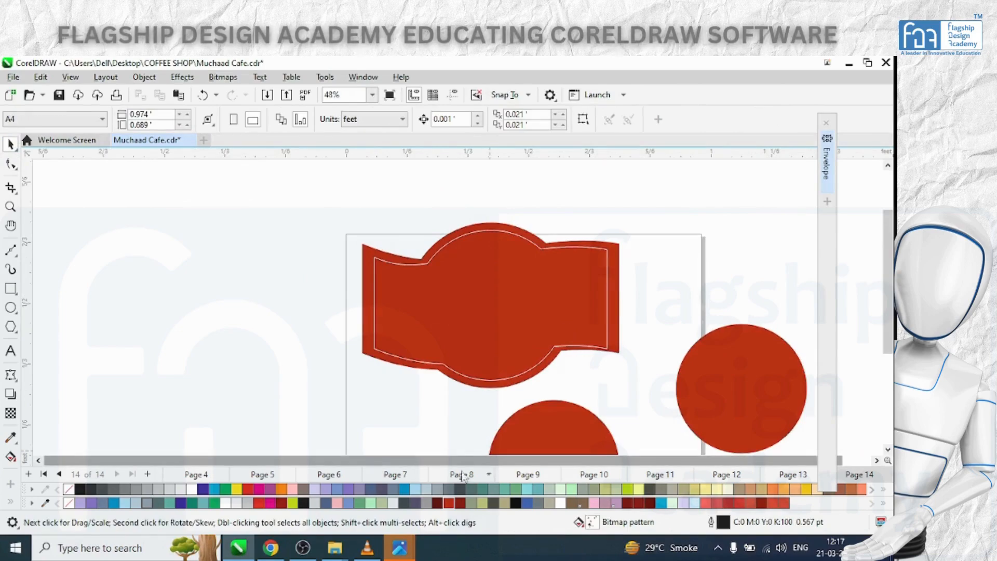
left_click(399, 548)
left_click(369, 513)
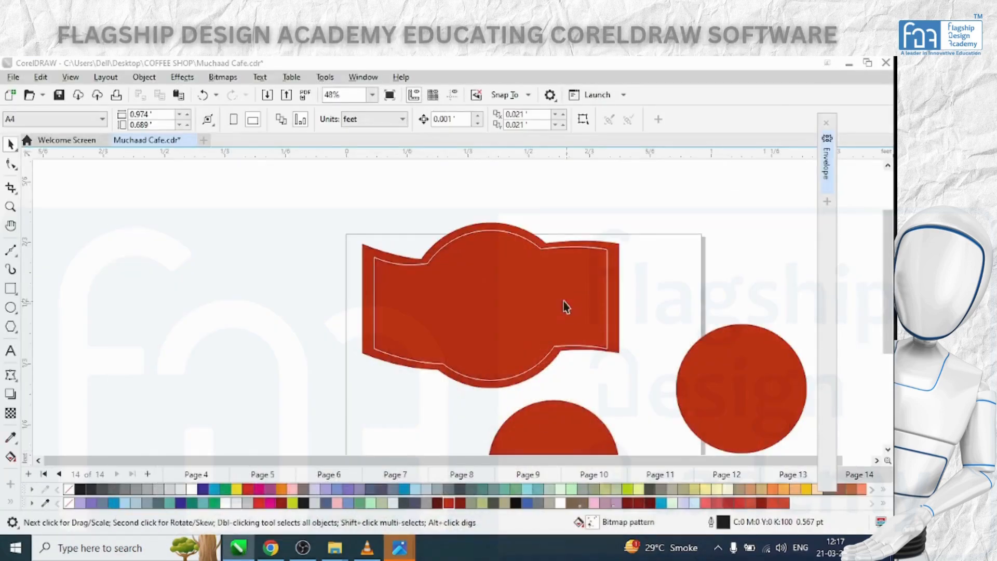
Delete the two spare red ellipses and move the whole outlined label to the middle of the page.
scroll(471, 262, "down", 1)
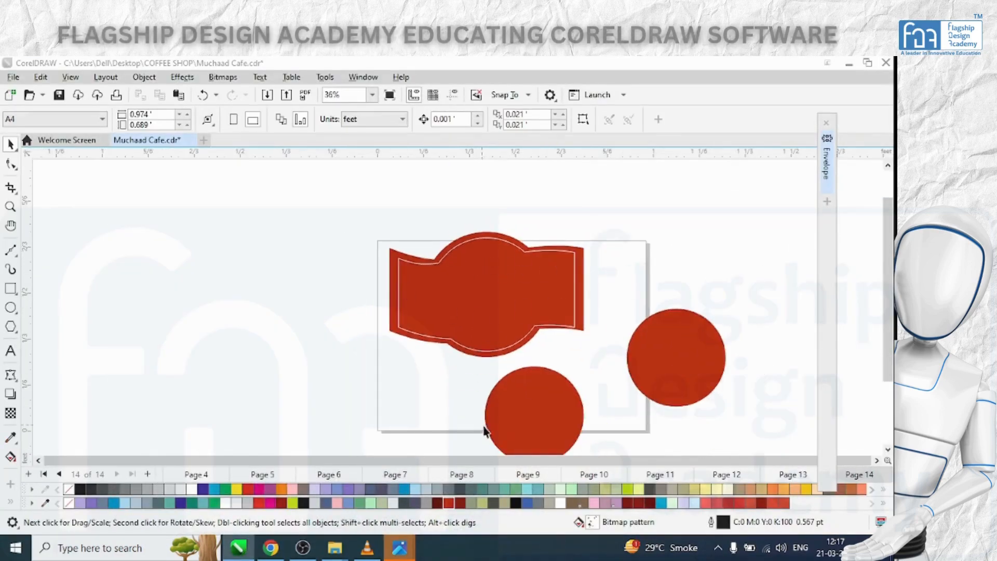
left_click(577, 430)
key("Delete")
left_click(645, 401)
key("Delete")
left_click_drag(314, 189, 643, 379)
left_click_drag(537, 265, 516, 300)
Try setting the whole label's width to 2 feet.
left_click(122, 114)
double_click(123, 114)
type("2")
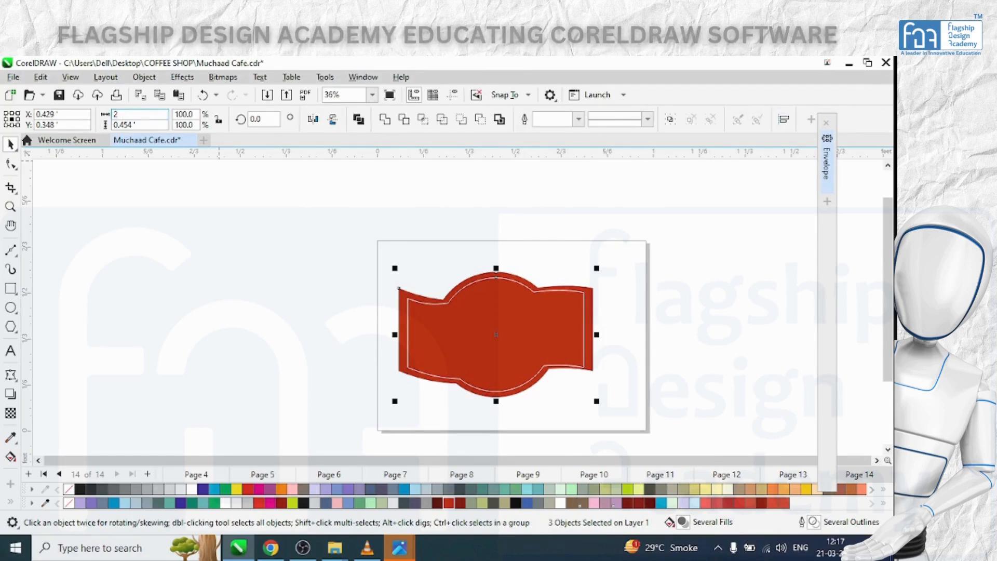
key("Tab")
key("Return")
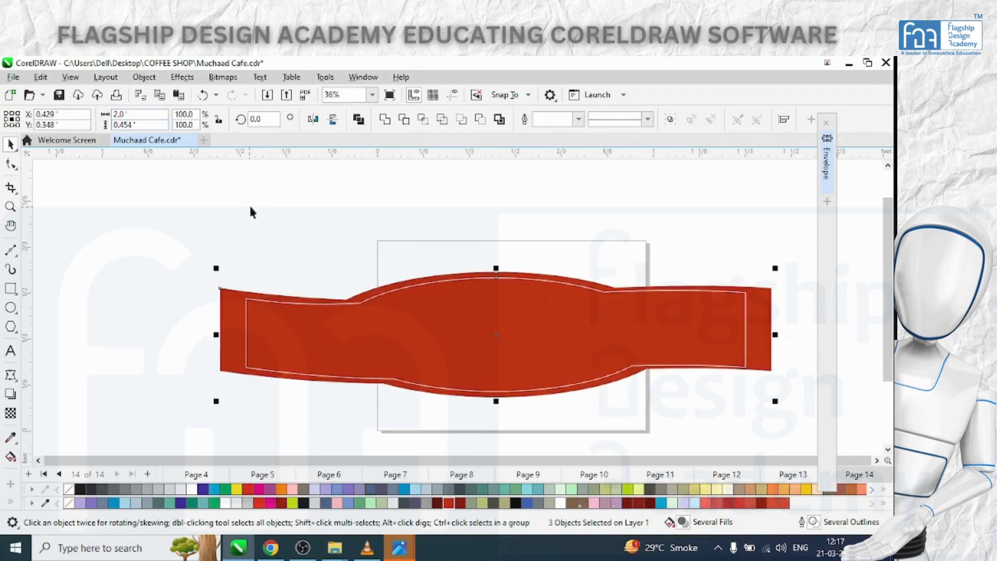
Change the document units to inches and undo the label's width change.
left_click(249, 206)
left_click(402, 119)
left_click(382, 137)
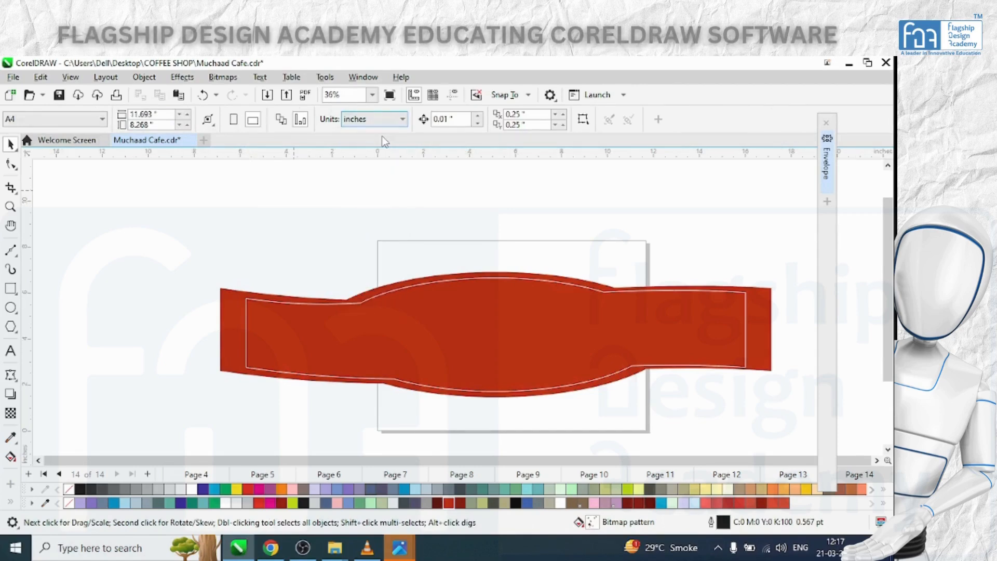
key("ctrl+z")
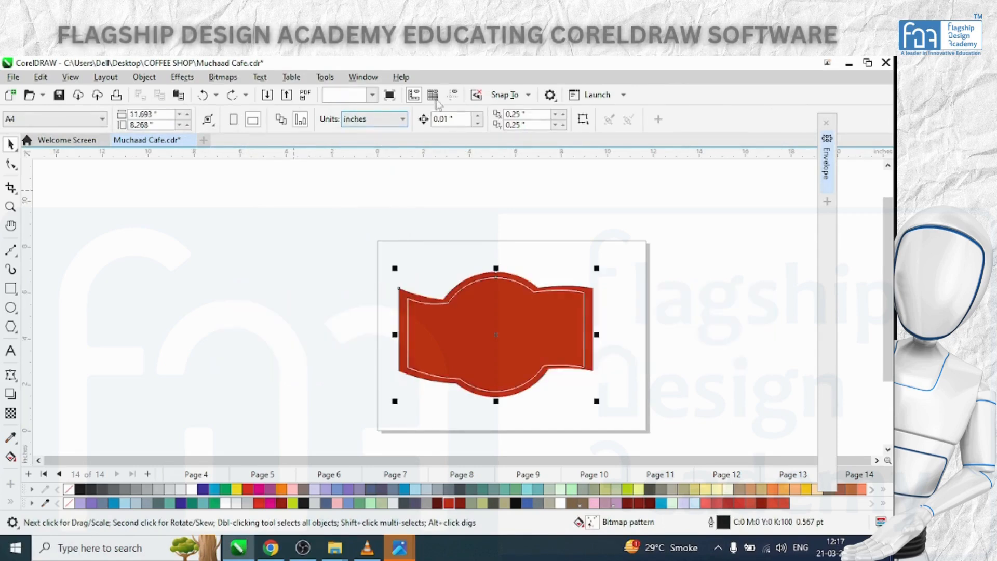
left_click(420, 265)
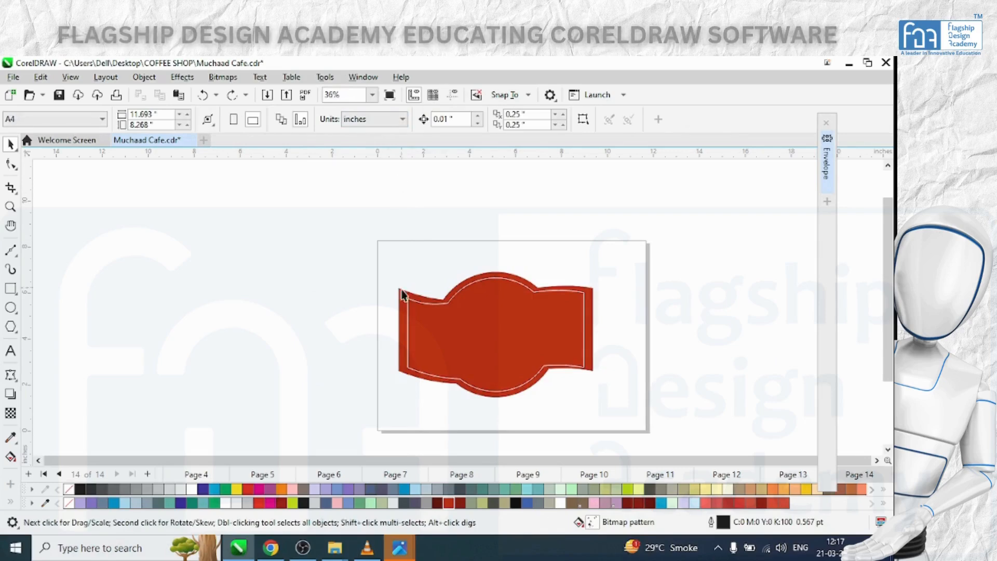
Select the whole label and set both its width and its height to 2 inches.
left_click_drag(736, 448, 736, 448)
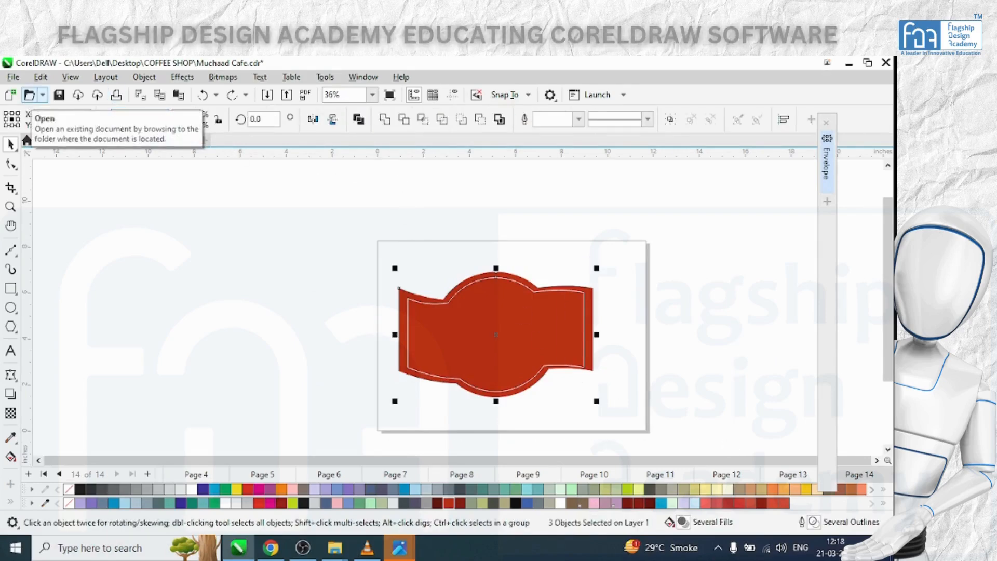
key("ctrl+shift+z")
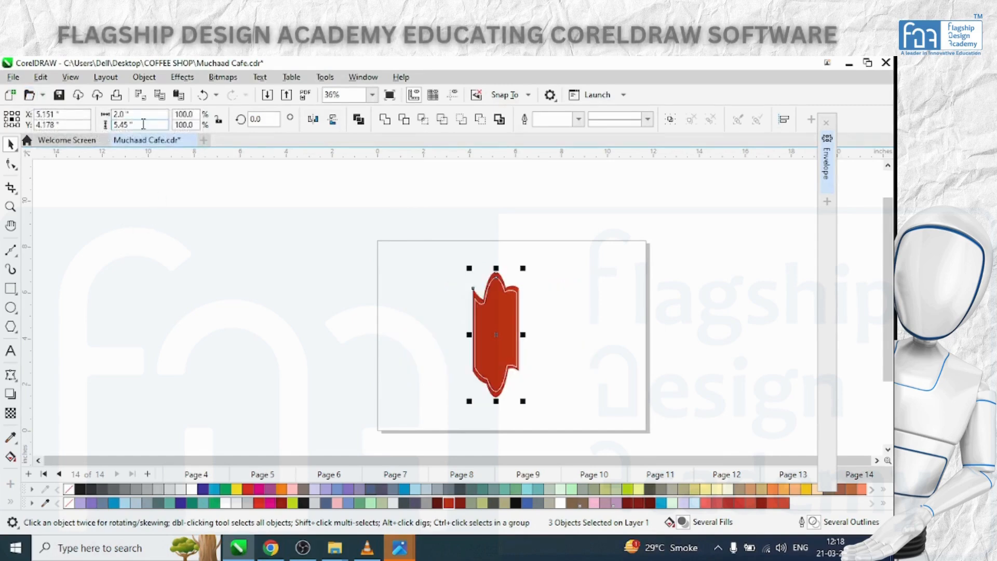
double_click(143, 125)
type("2")
key("Return")
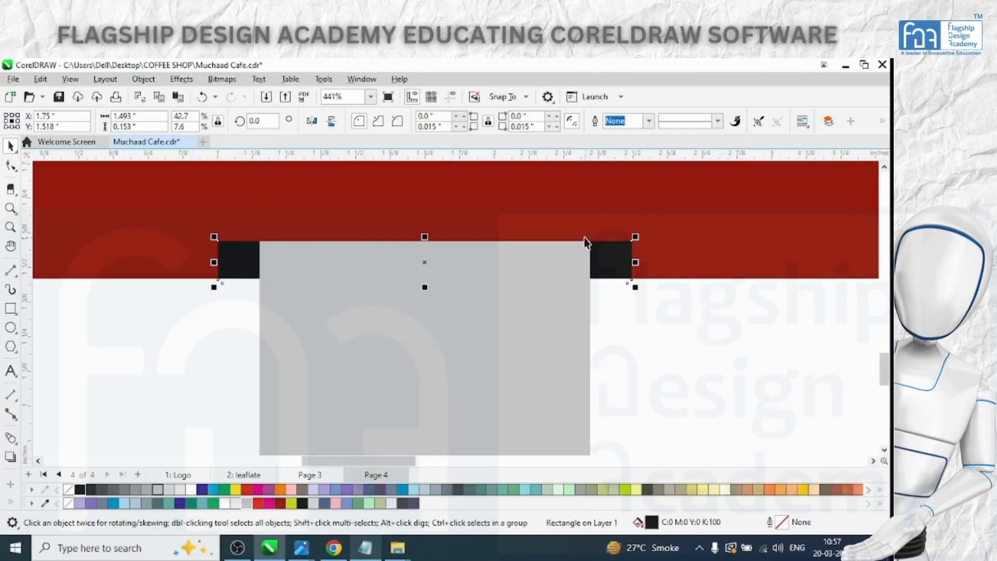
Fill the black rectangle behind the light grey panel with 50% black.
left_click(134, 491)
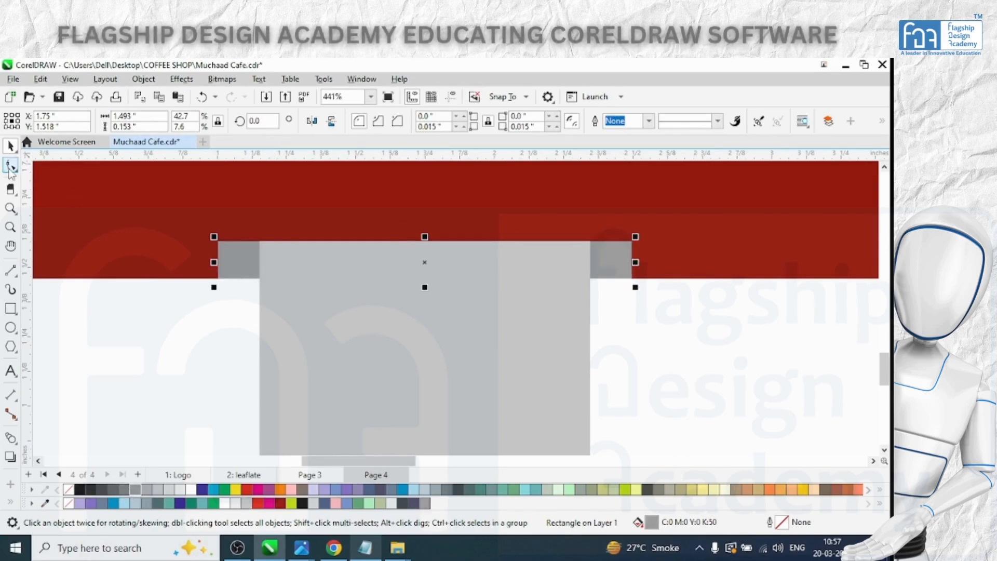